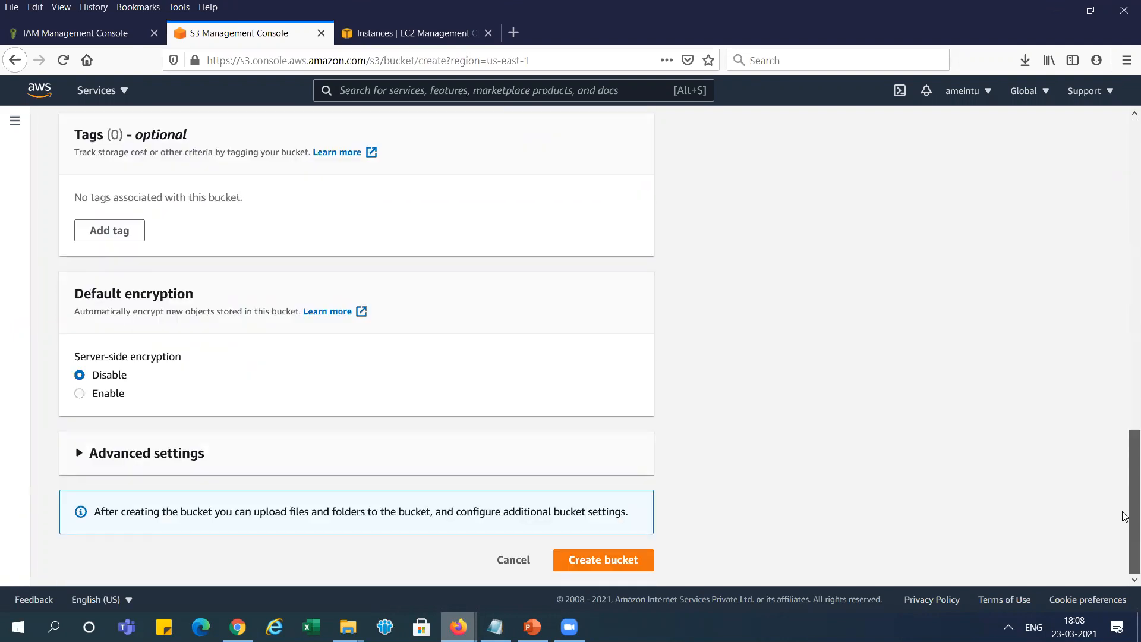
Step: Create the us-east-1 input bucket with the settings already filled in
{"action": "left_click", "coordinate": [573, 568]}
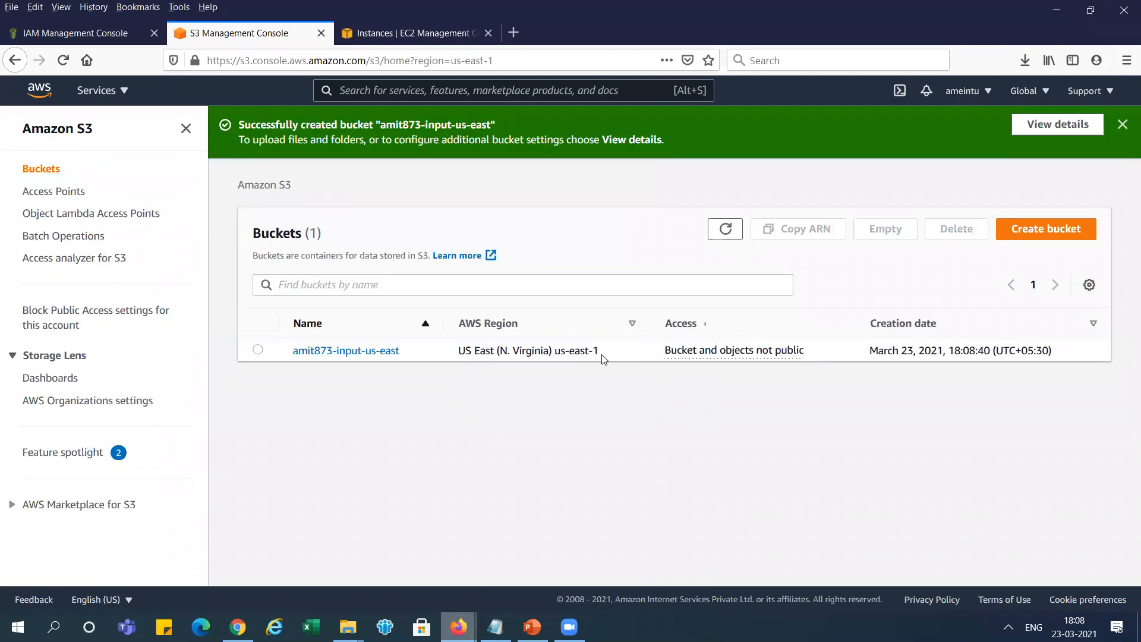
Step: Start a second bucket named amit873-output-us-west, copied from the PowerPoint slide, in region US West (N. California) us-west-1
{"action": "left_click", "coordinate": [1014, 229]}
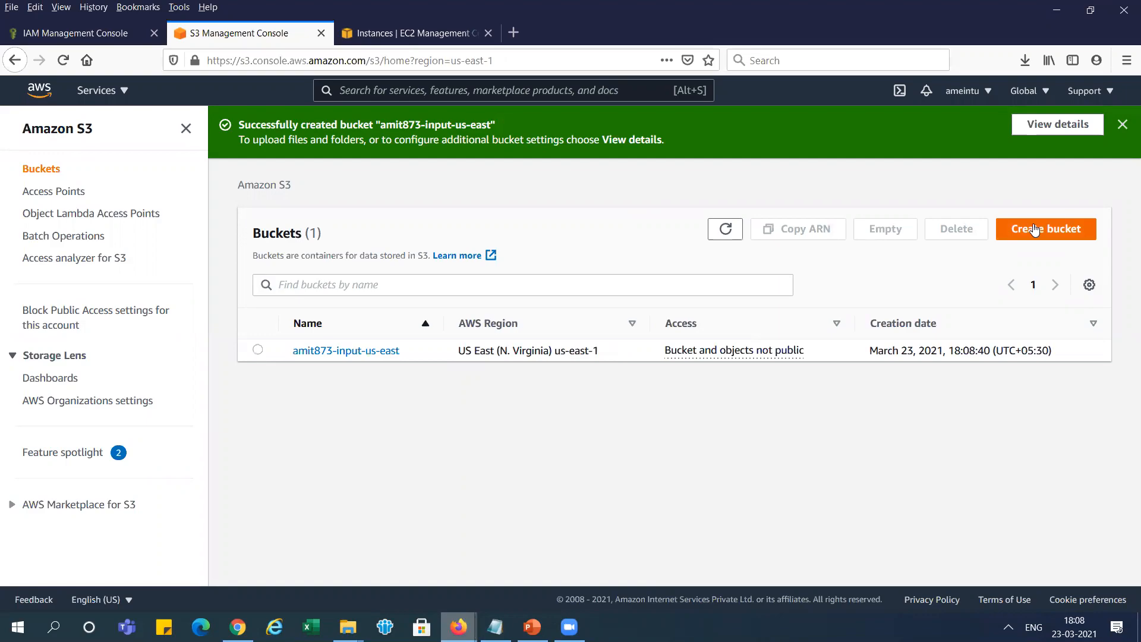
{"action": "key", "text": "alt+Tab"}
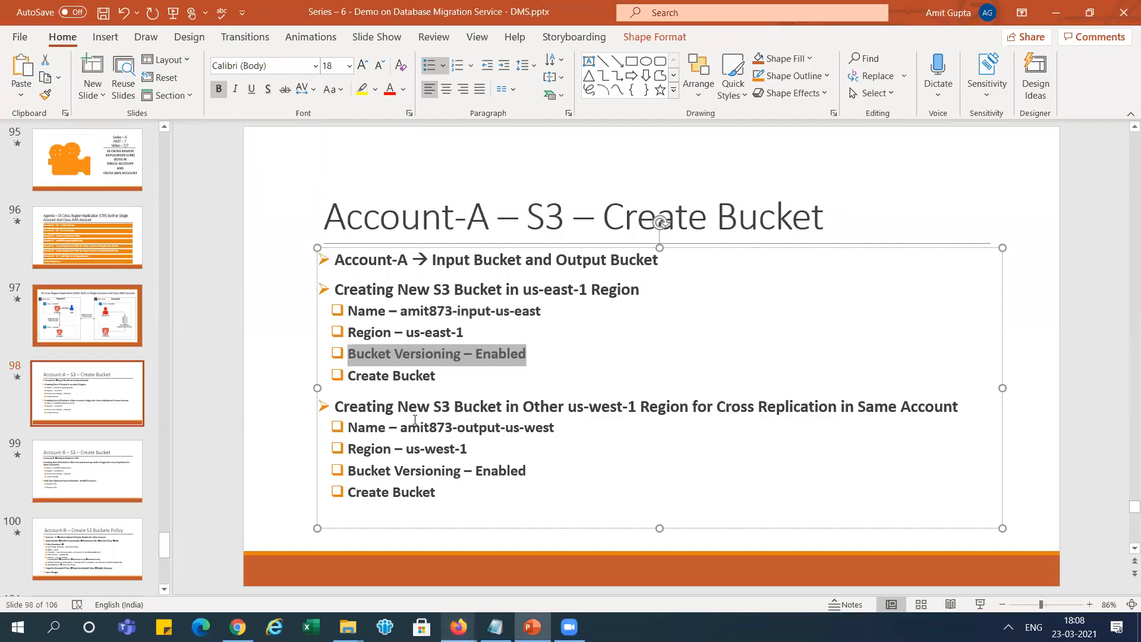
{"action": "left_click_drag", "start_coordinate": [405, 428], "coordinate": [556, 427]}
{"action": "key", "text": "ctrl+c"}
{"action": "key", "text": "alt+Tab"}
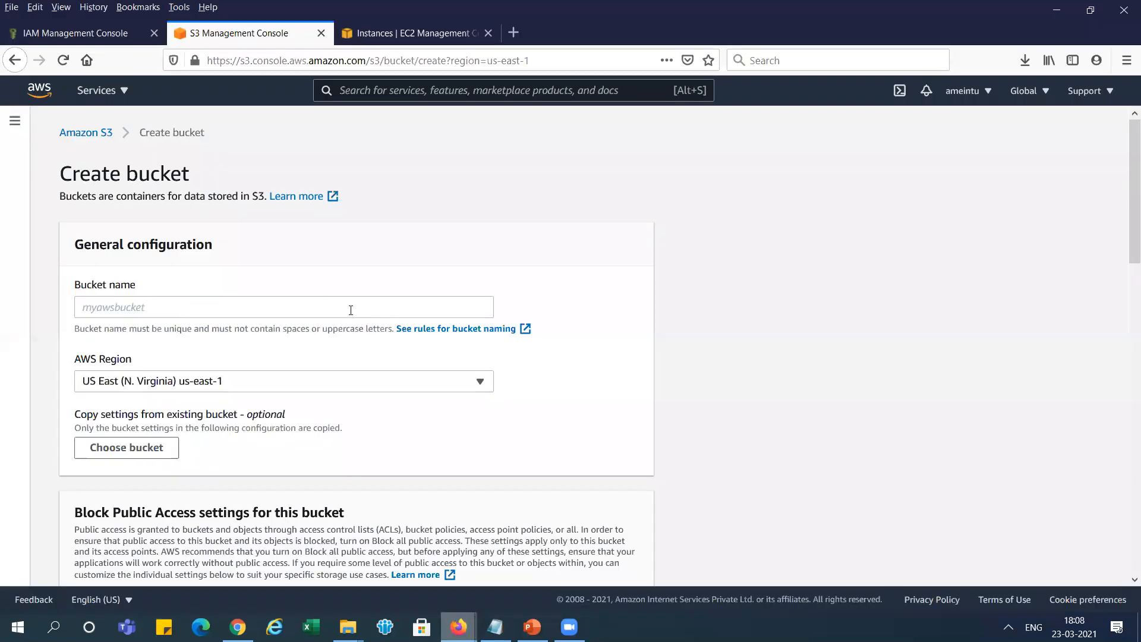
{"action": "left_click", "coordinate": [285, 302]}
{"action": "key", "text": "ctrl+v"}
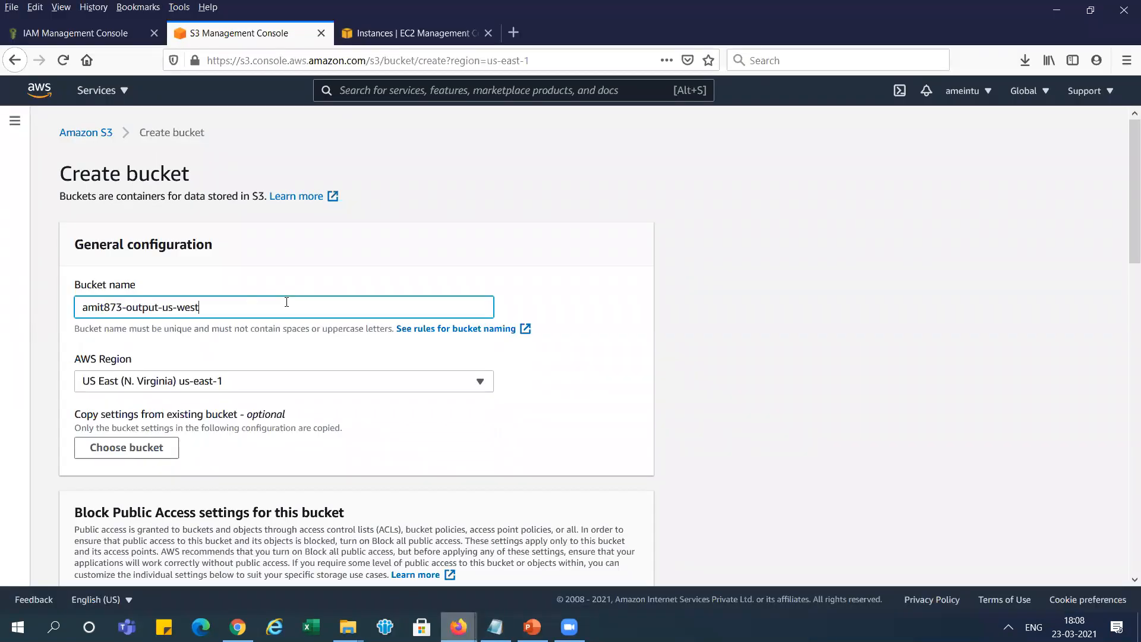
{"action": "left_click", "coordinate": [255, 383]}
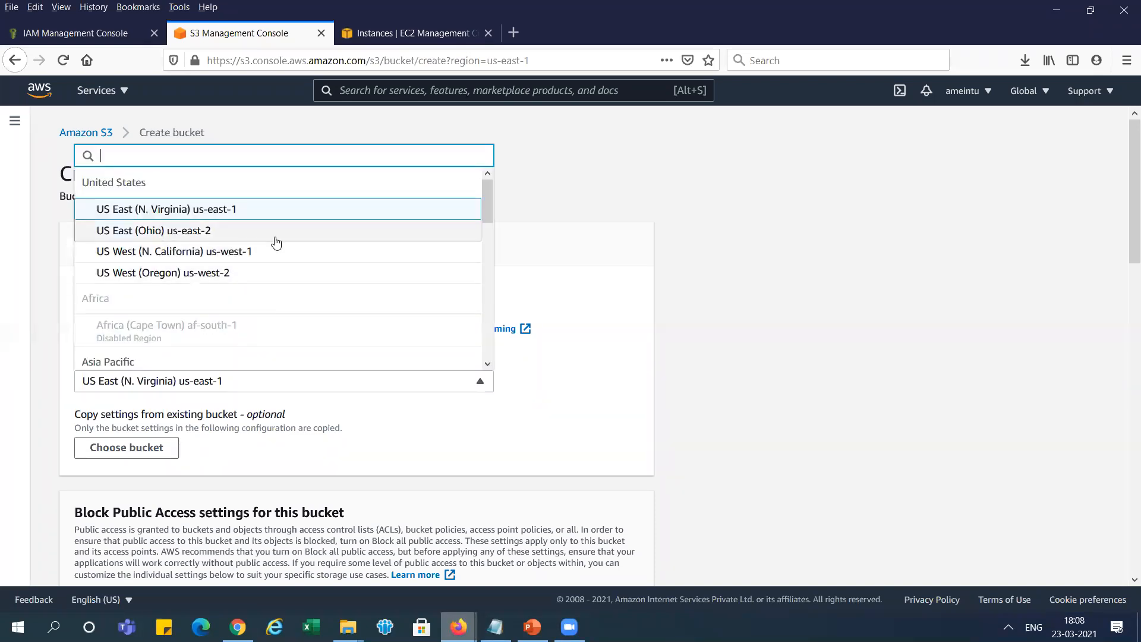
{"action": "left_click", "coordinate": [268, 259]}
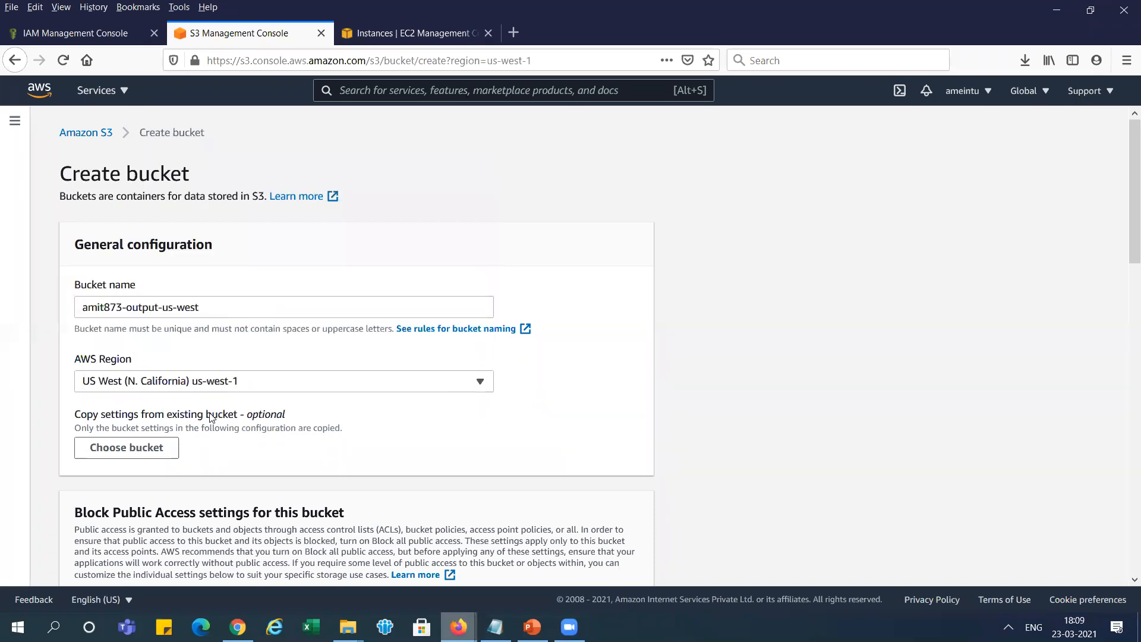
Step: Enable bucket versioning for the us-west output bucket and create it
{"action": "left_click_drag", "start_coordinate": [1125, 165], "coordinate": [1125, 497]}
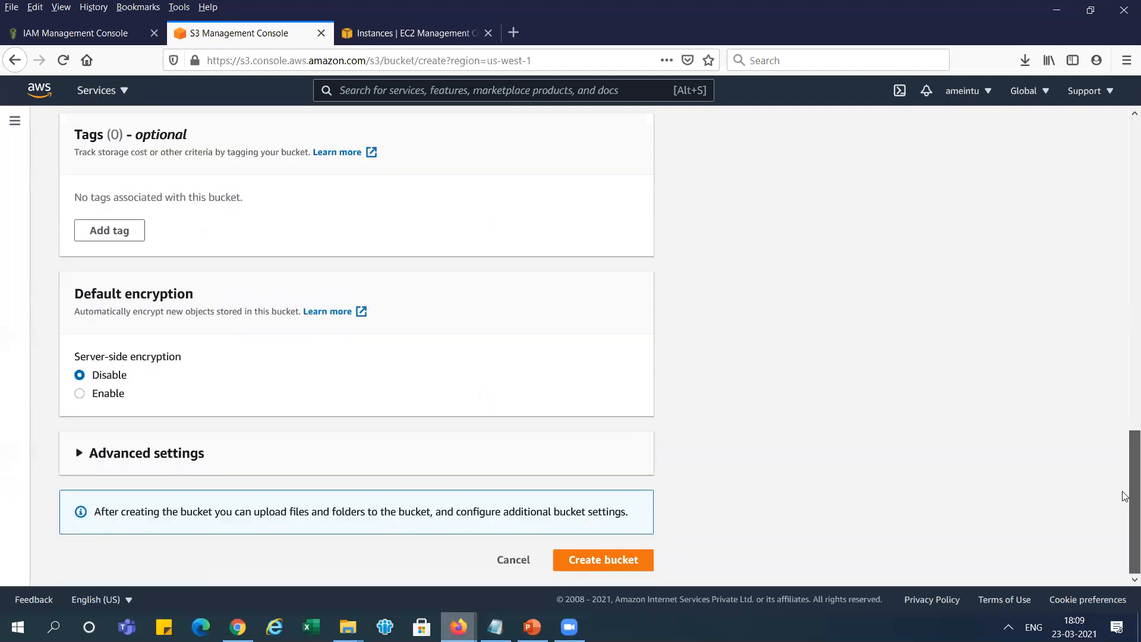
{"action": "left_click", "coordinate": [1123, 358]}
{"action": "left_click", "coordinate": [122, 510]}
{"action": "left_click", "coordinate": [1125, 512]}
{"action": "left_click", "coordinate": [617, 560]}
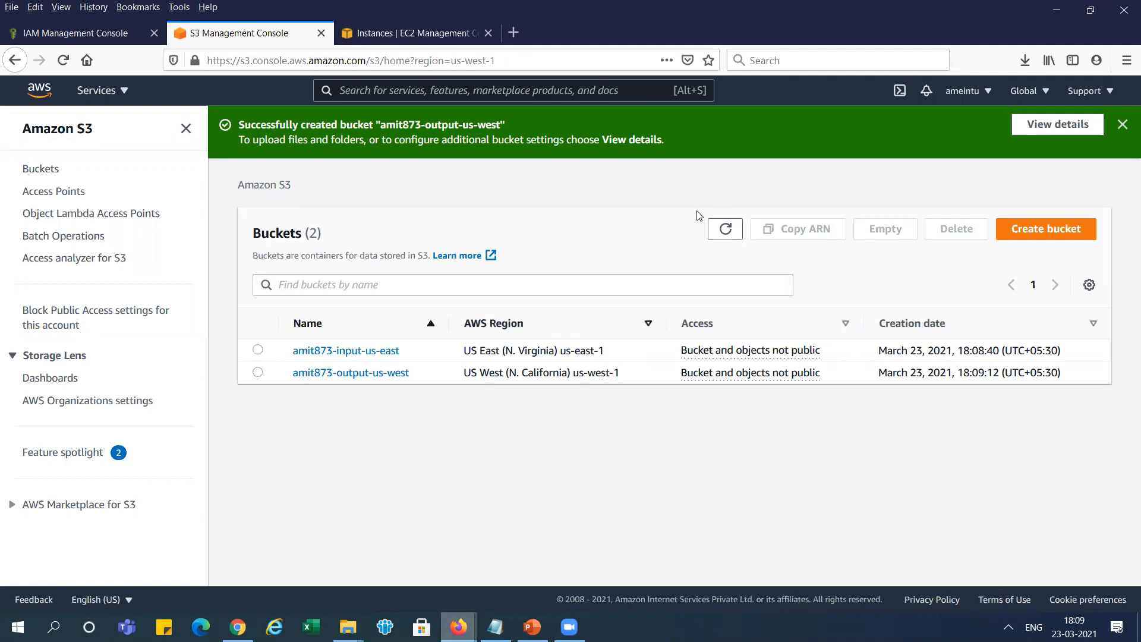
Step: Copy the bucket name from the Account-B slide in PowerPoint and start a bucket named amit873-ouput-india in Chrome's S3 console
{"action": "key", "text": "alt+Tab"}
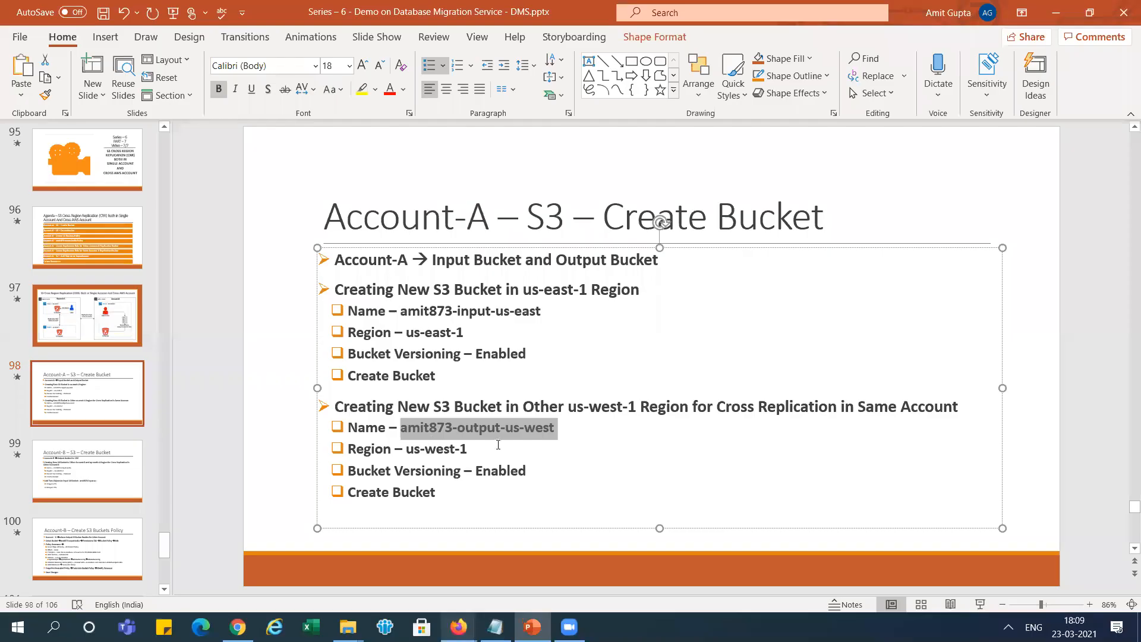
{"action": "left_click", "coordinate": [91, 477]}
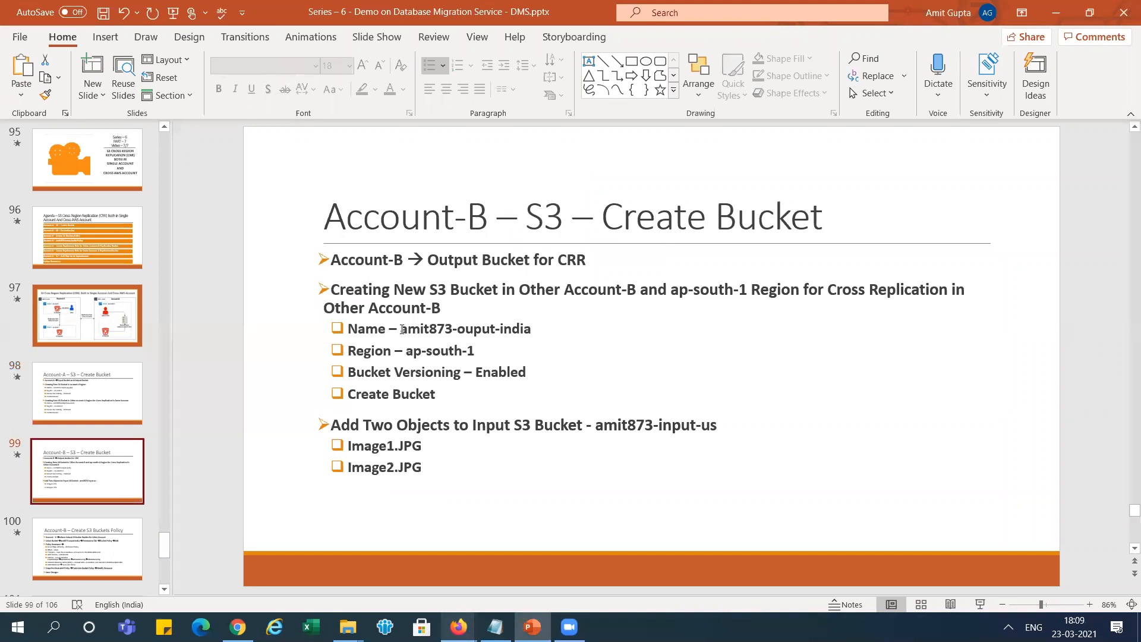
{"action": "left_click_drag", "start_coordinate": [402, 330], "coordinate": [532, 332]}
{"action": "key", "text": "ctrl+c"}
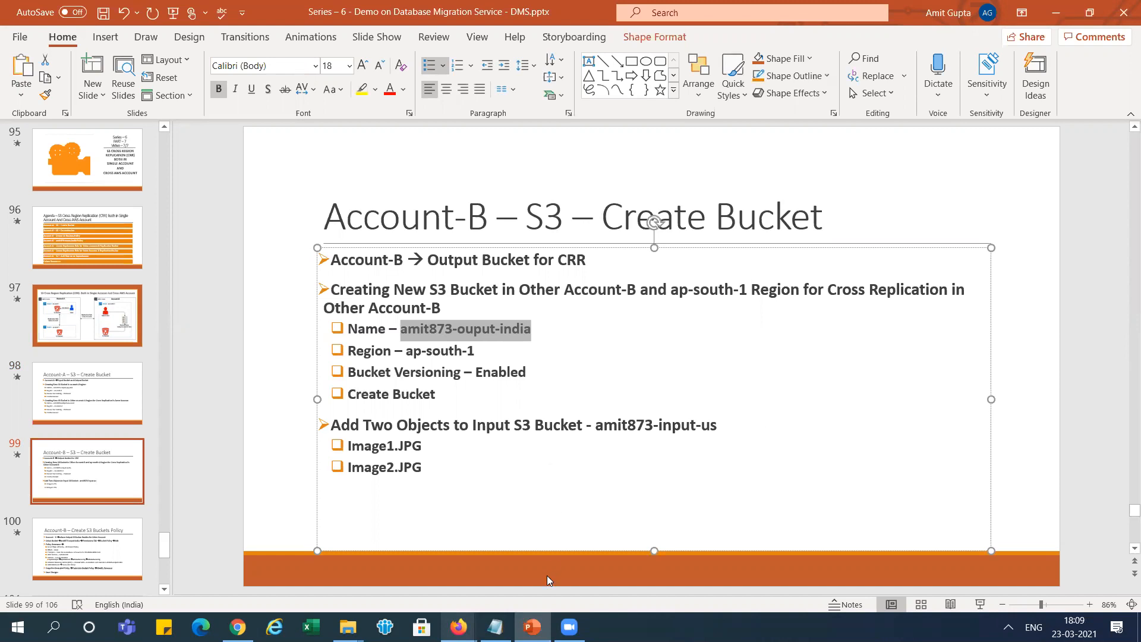
{"action": "left_click", "coordinate": [237, 627]}
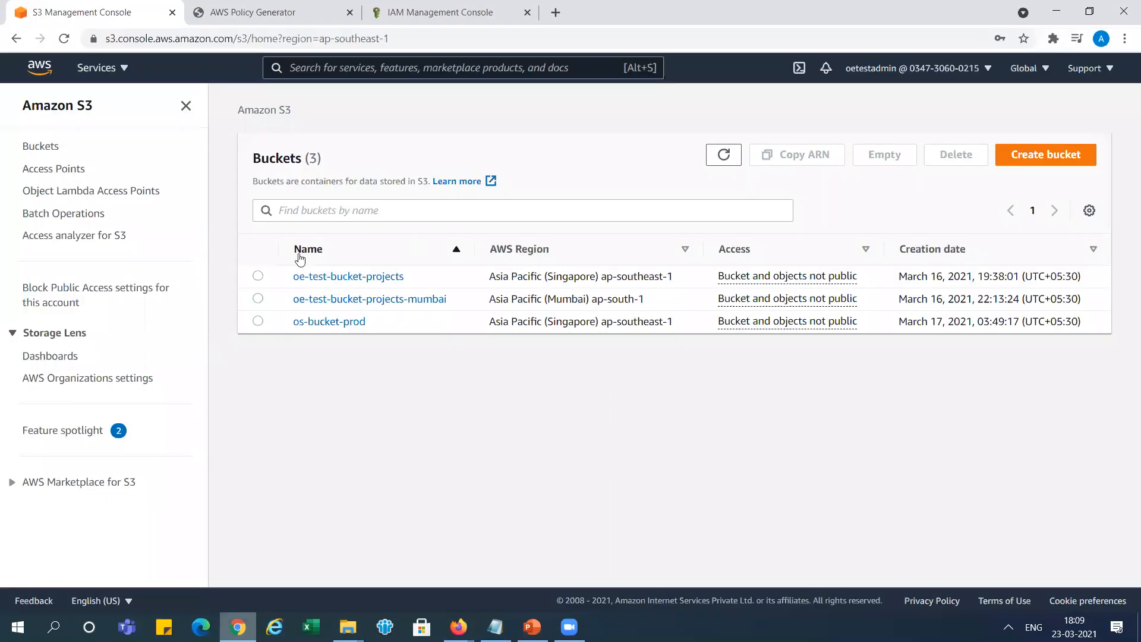
{"action": "left_click", "coordinate": [1057, 156]}
{"action": "left_click", "coordinate": [412, 283]}
{"action": "key", "text": "ctrl+v"}
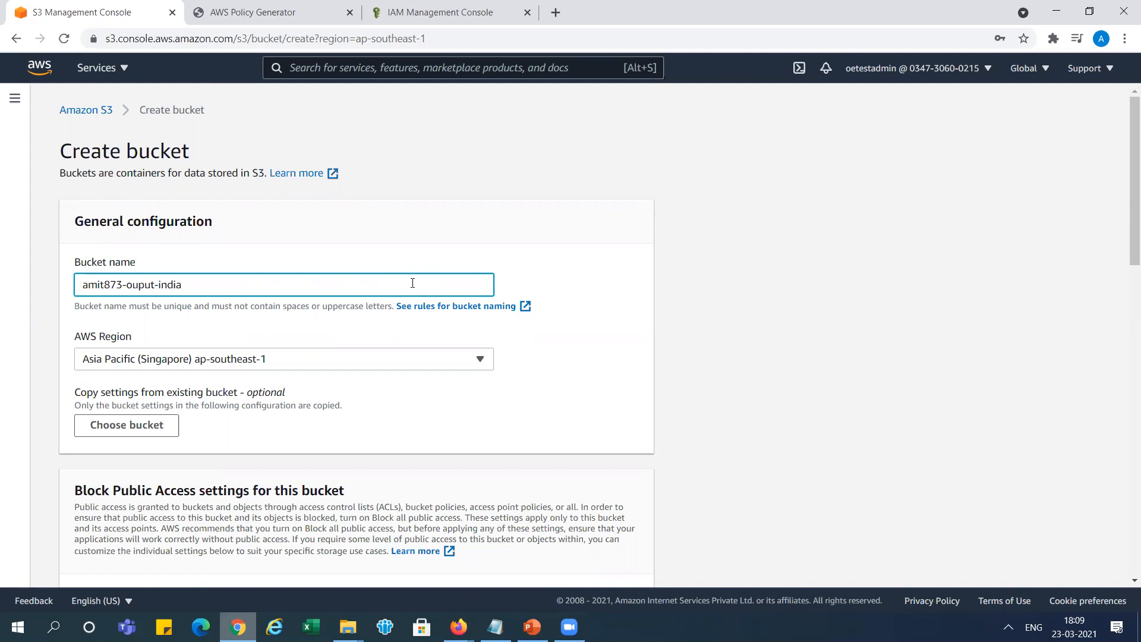
Step: Check the region on the PowerPoint slide and set the new bucket's region in Chrome to Asia Pacific (Mumbai) ap-south-1
{"action": "key", "text": "alt+Tab"}
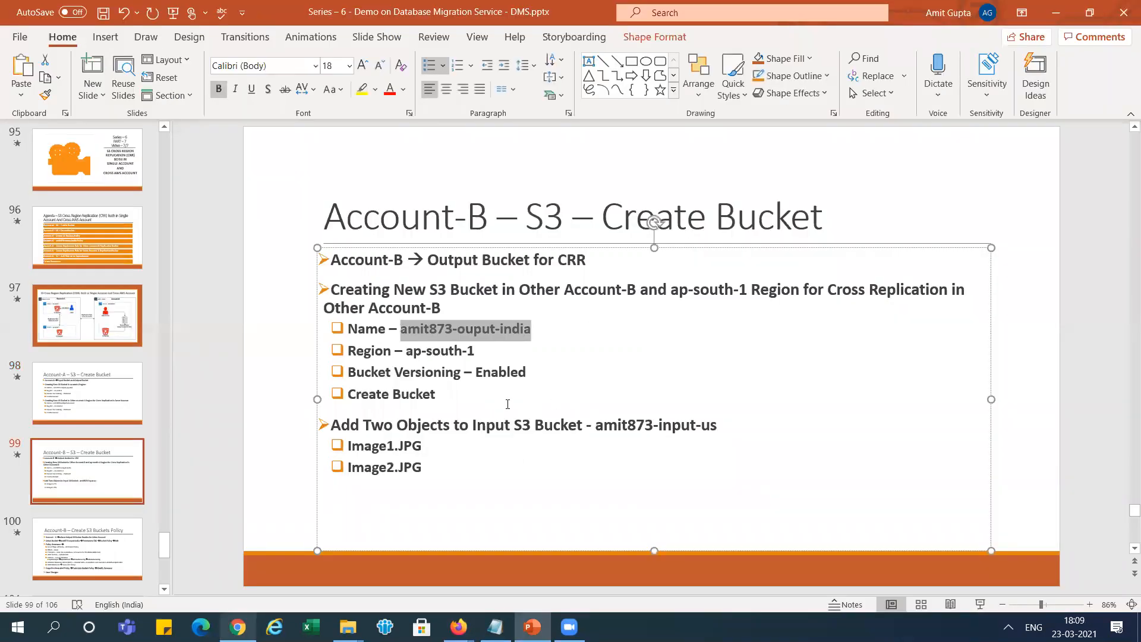
{"action": "key", "text": "alt+Tab"}
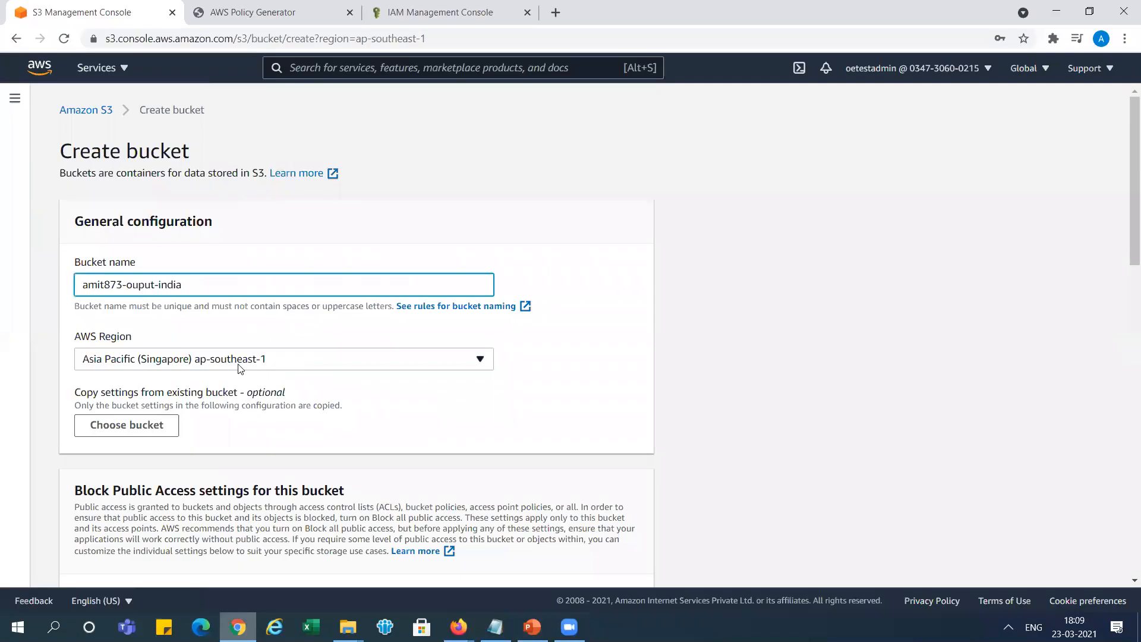
{"action": "left_click", "coordinate": [275, 365]}
{"action": "scroll", "coordinate": [489, 251], "scroll_direction": "down", "scroll_amount": 1}
{"action": "left_click_drag", "start_coordinate": [489, 256], "coordinate": [485, 220]}
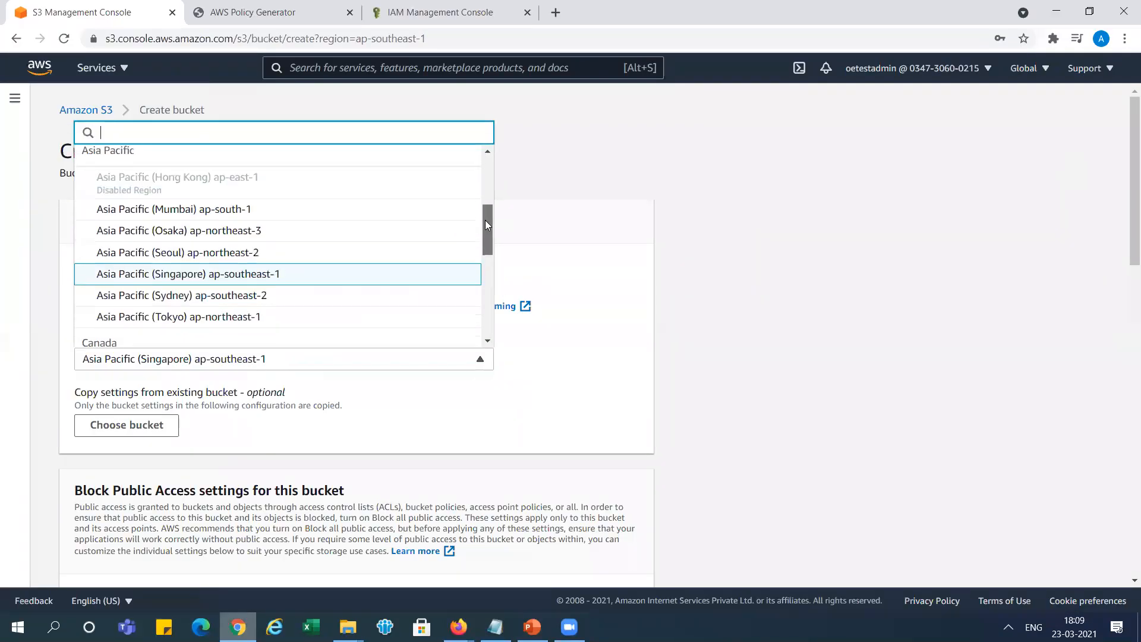
{"action": "left_click", "coordinate": [388, 223]}
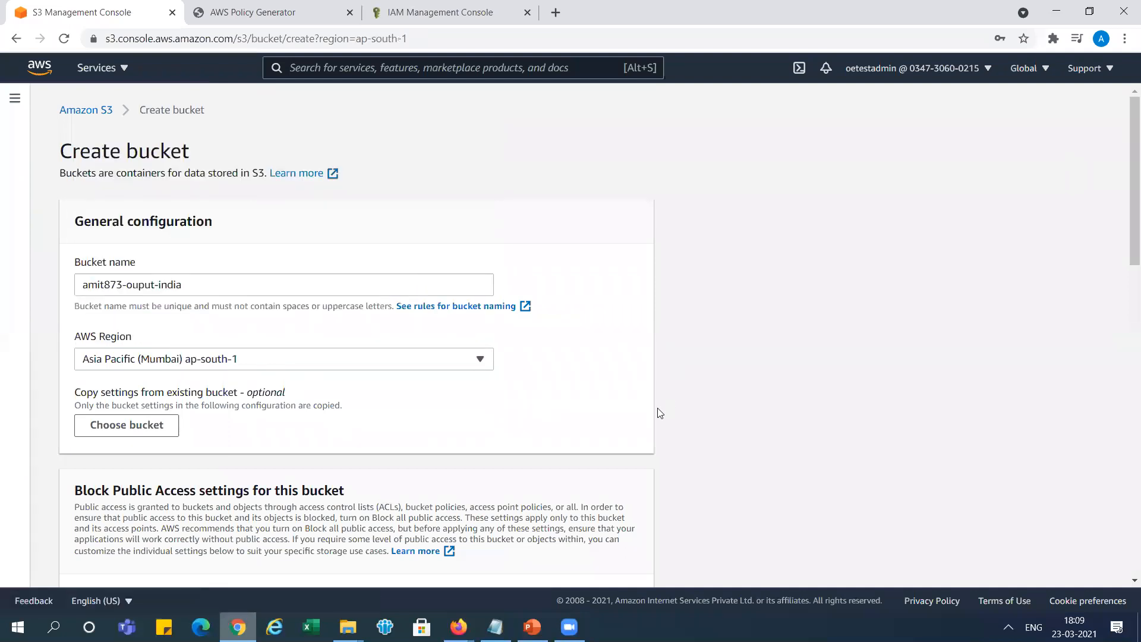
Step: Enable bucket versioning for the Mumbai output bucket and create it
{"action": "scroll", "coordinate": [1124, 321], "scroll_direction": "down", "scroll_amount": 5}
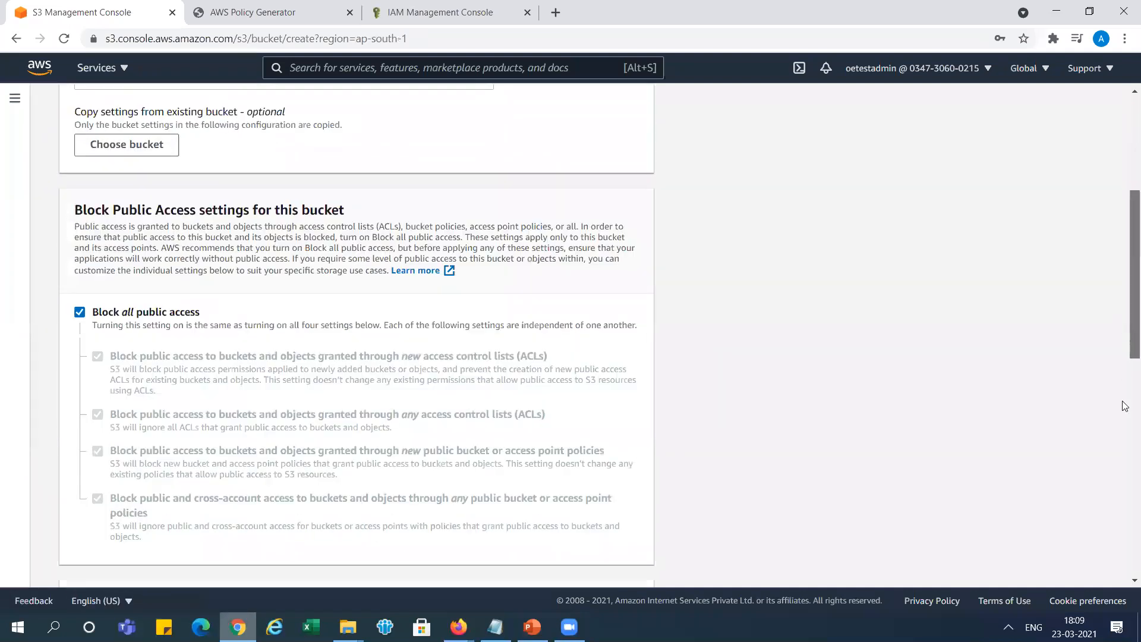
{"action": "scroll", "coordinate": [1123, 374], "scroll_direction": "down", "scroll_amount": 5}
{"action": "left_click", "coordinate": [117, 444]}
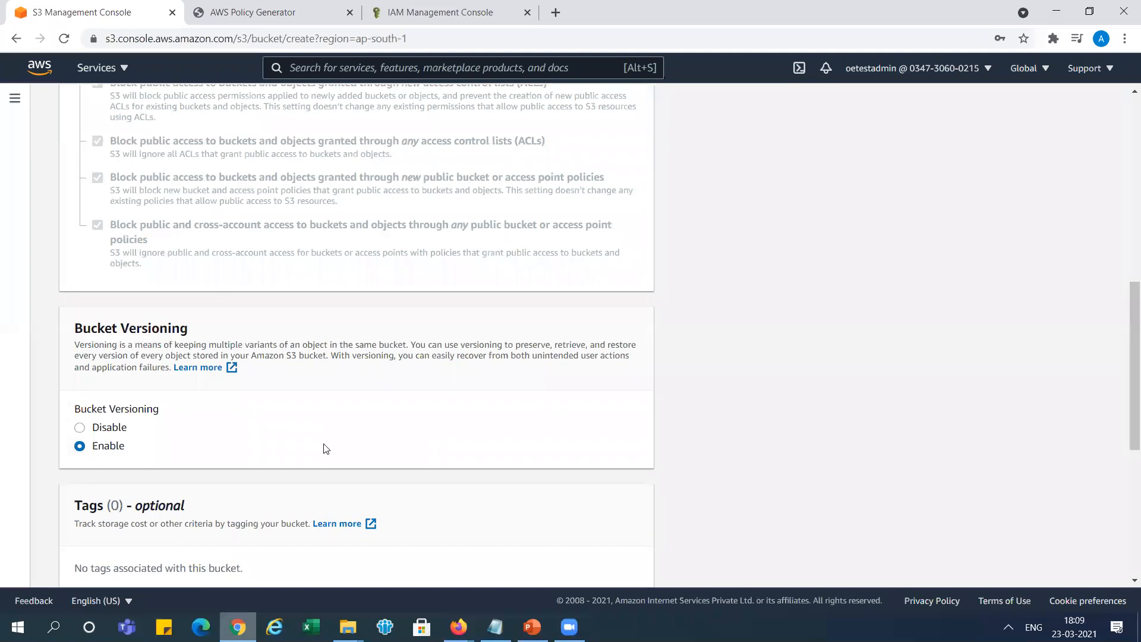
{"action": "key", "text": "alt+Tab"}
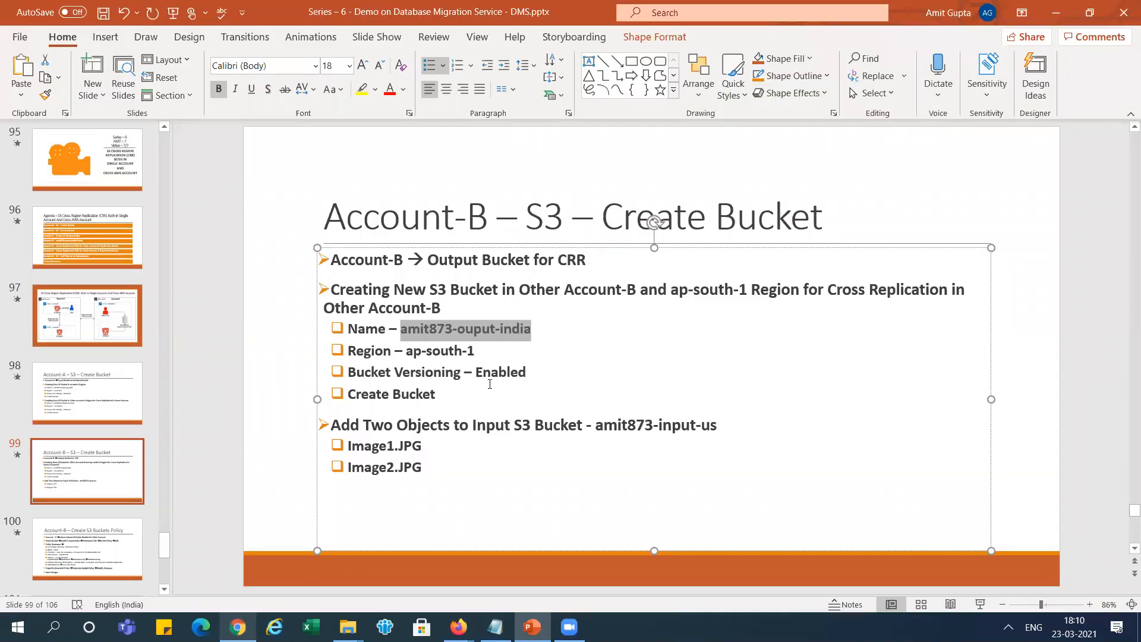
{"action": "key", "text": "alt+Tab"}
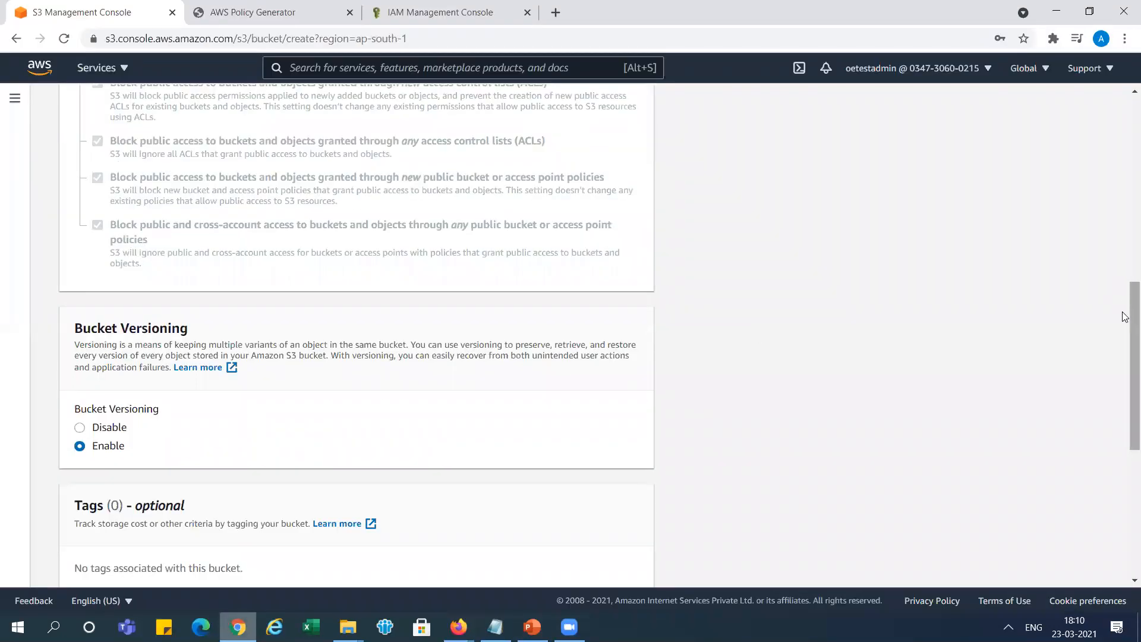
{"action": "scroll", "coordinate": [1124, 416], "scroll_direction": "down", "scroll_amount": 5}
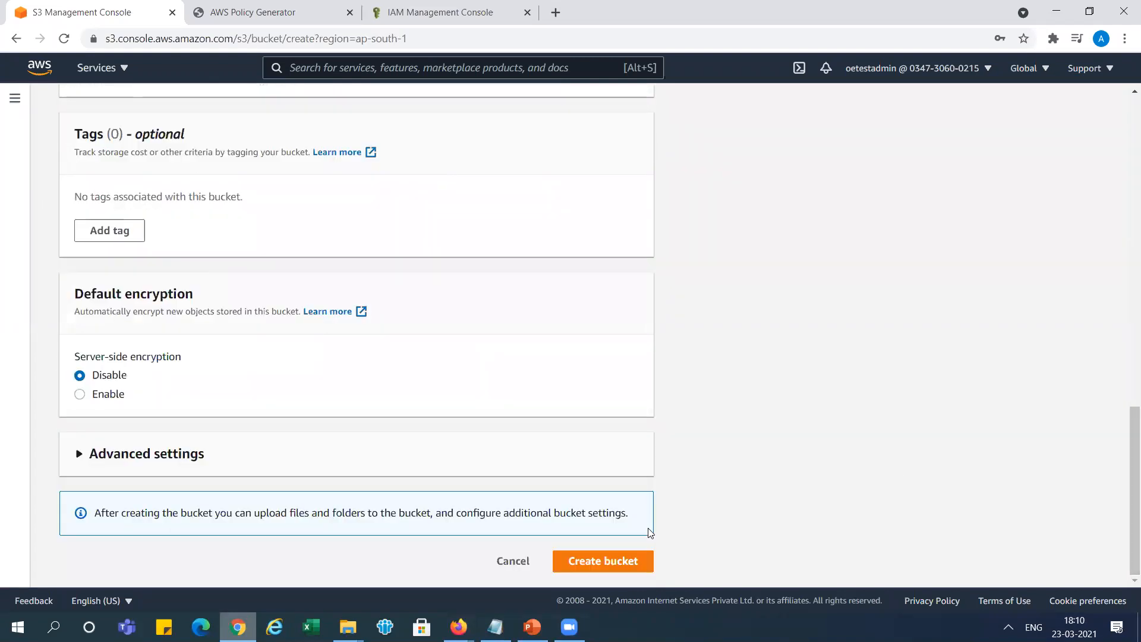
{"action": "left_click", "coordinate": [628, 559]}
Step: In the PowerPoint Account-B slide, extend the input bucket name in the add-objects line to amit873-input-us-east
{"action": "key", "text": "alt+Tab"}
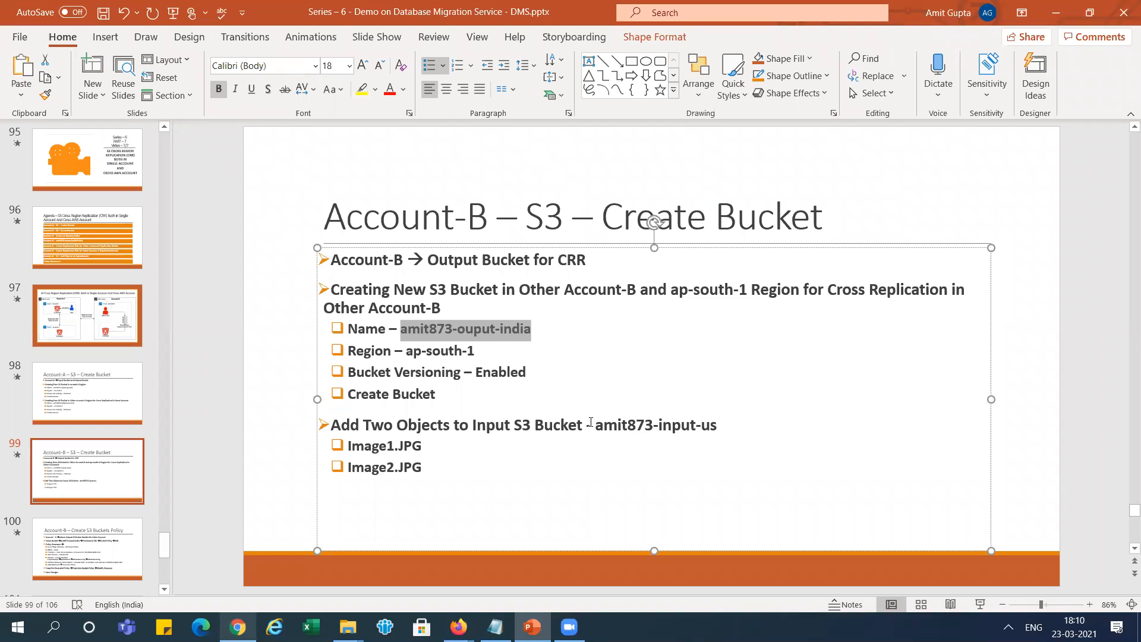
{"action": "left_click_drag", "start_coordinate": [433, 428], "coordinate": [712, 430]}
{"action": "left_click", "coordinate": [723, 425]}
{"action": "type", "text": "-east"}
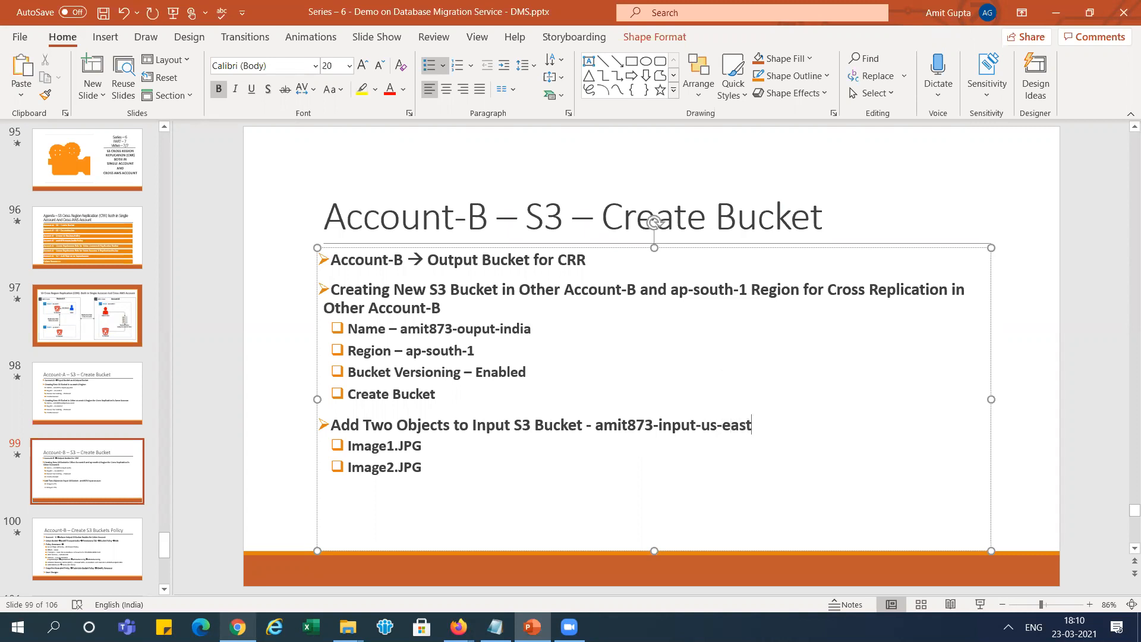
{"action": "left_click", "coordinate": [636, 341]}
Step: Switch to the Firefox S3 console and open the upload page of the amit873-input-us-east bucket
{"action": "key", "text": "alt+Tab"}
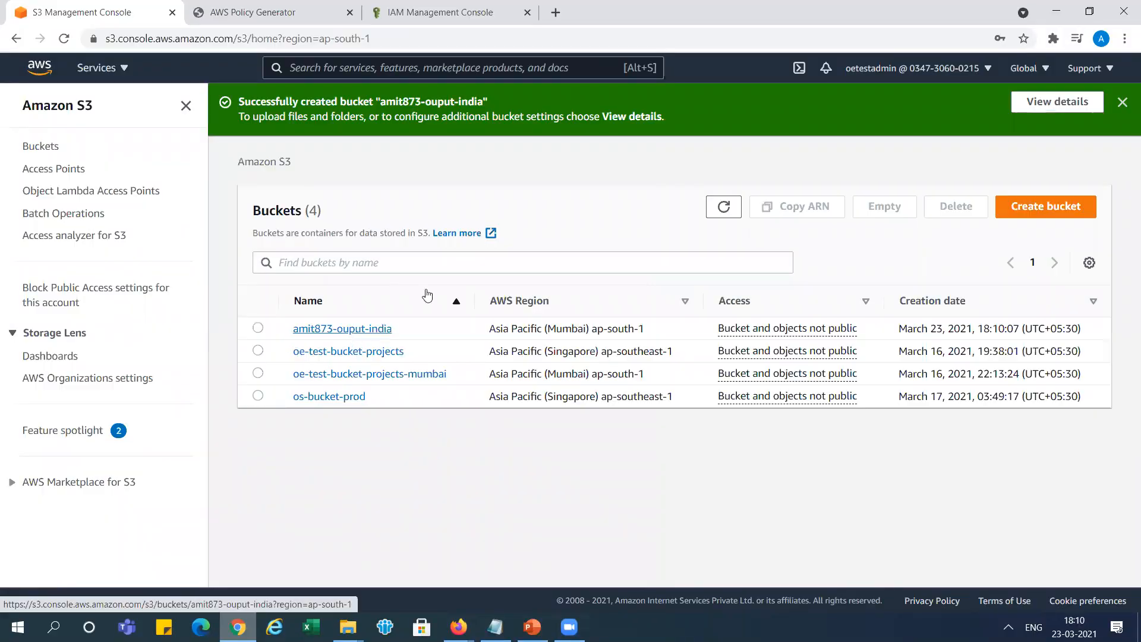
{"action": "key", "text": "alt+Tab"}
{"action": "key", "text": "Tab"}
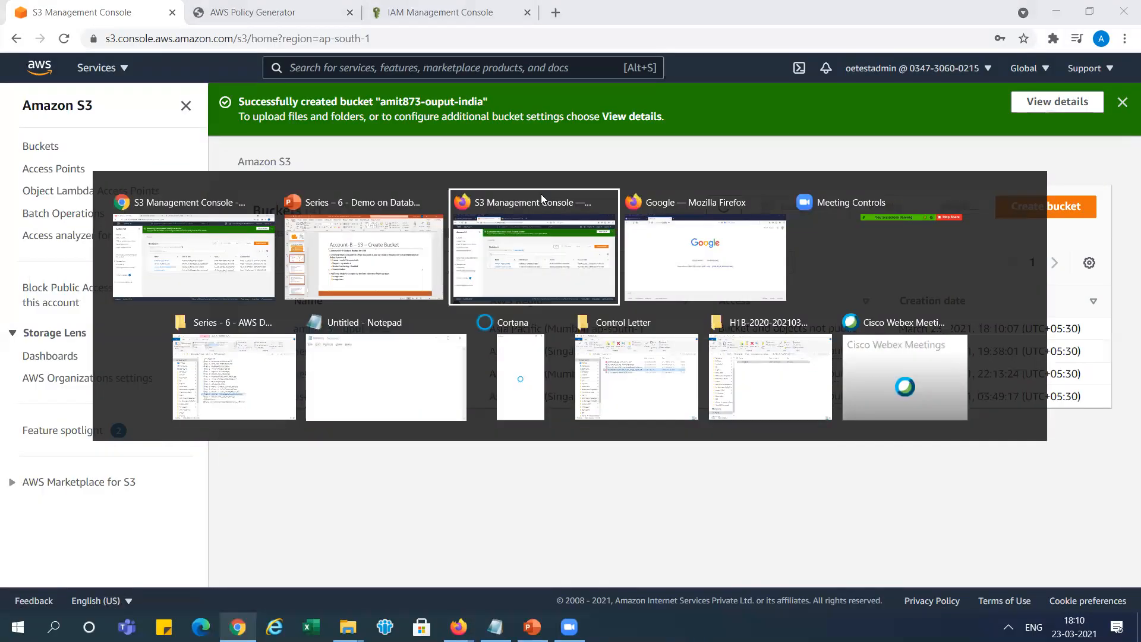
{"action": "left_click", "coordinate": [381, 350]}
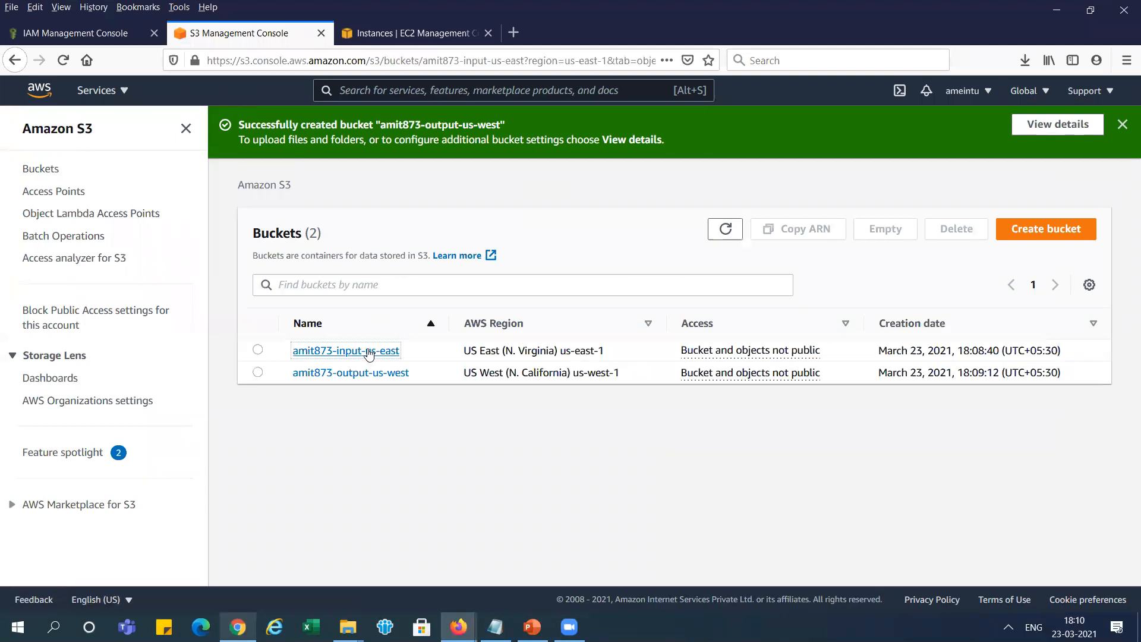
{"action": "left_click", "coordinate": [681, 349]}
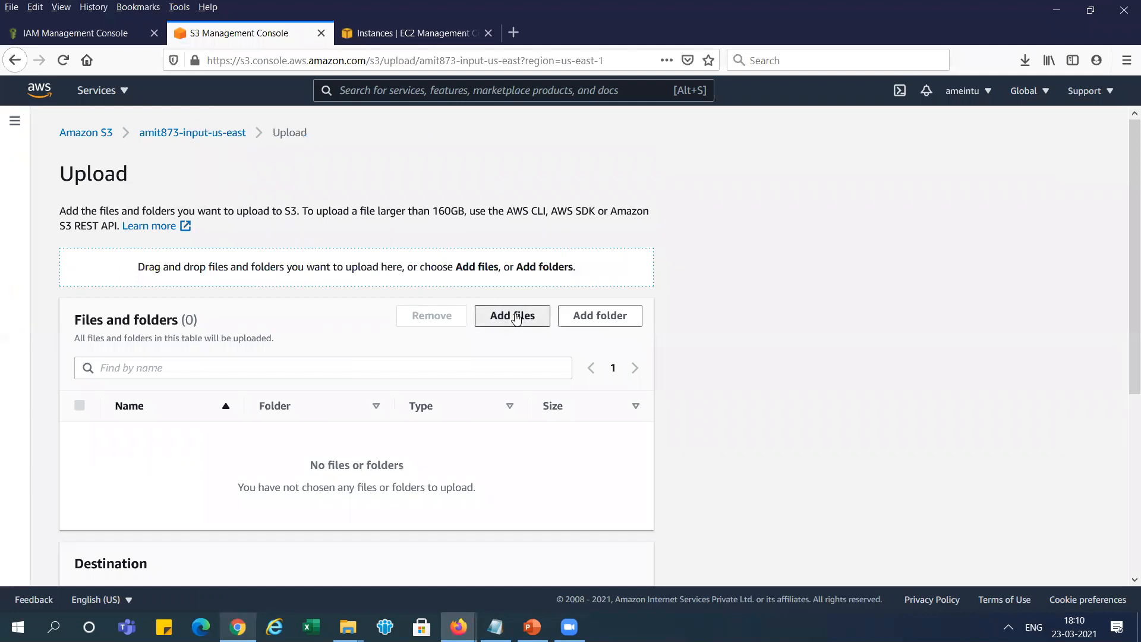
Step: Upload Image1.jpg and Image2.JPG to the input bucket and close the upload status page
{"action": "left_click", "coordinate": [514, 316]}
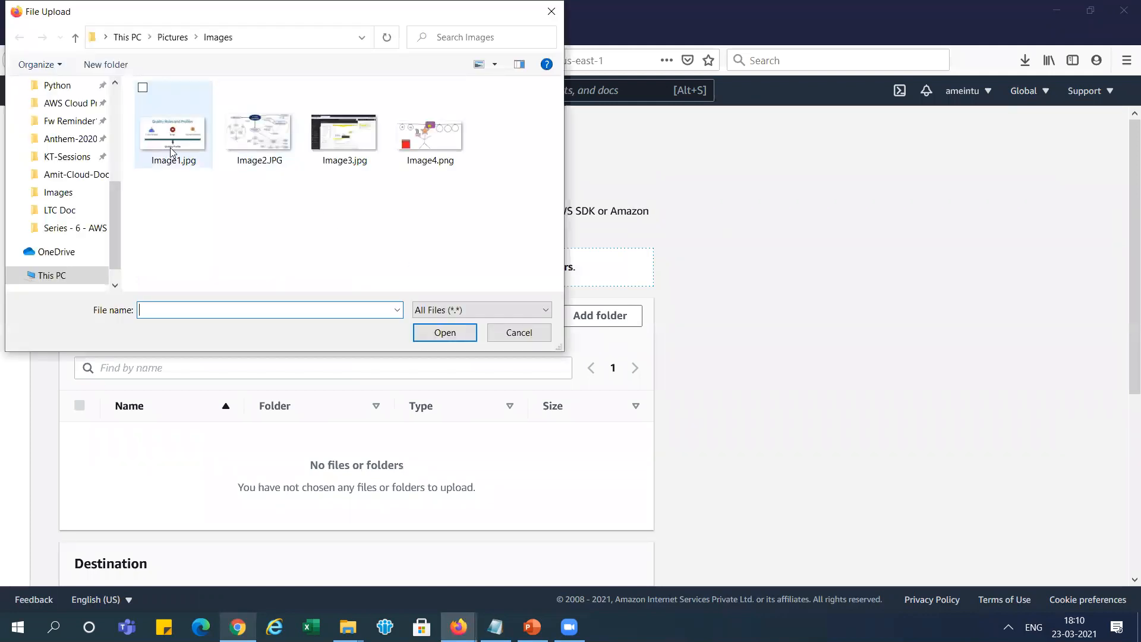
{"action": "left_click", "coordinate": [187, 133]}
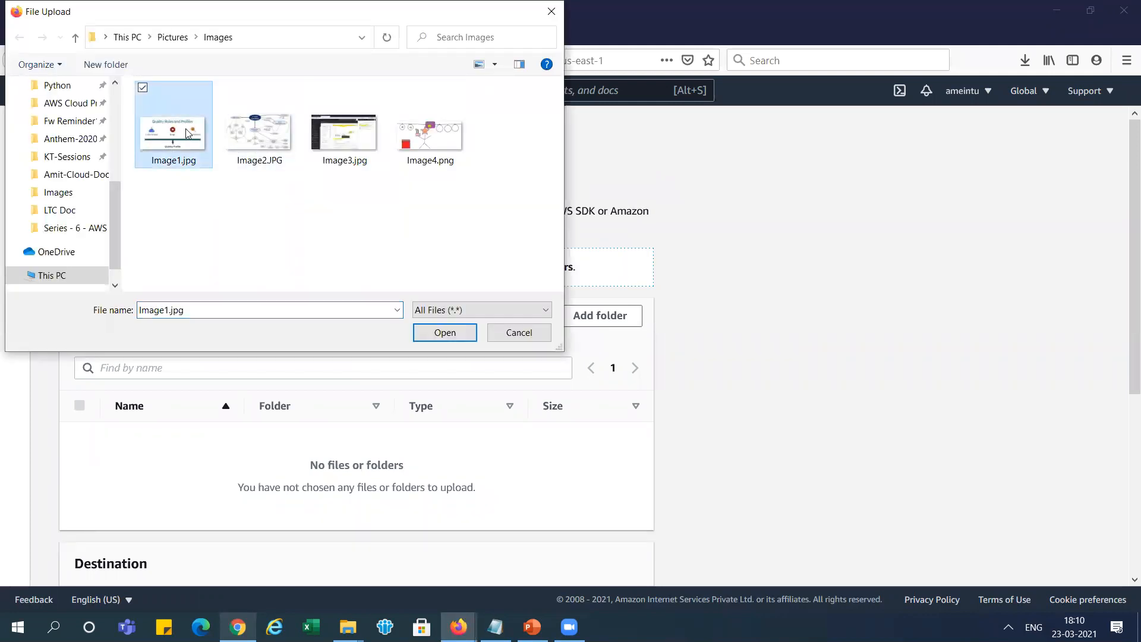
{"action": "left_click", "coordinate": [257, 130], "text": "ctrl"}
{"action": "left_click", "coordinate": [446, 334]}
{"action": "scroll", "coordinate": [1125, 273], "scroll_direction": "down", "scroll_amount": 5}
{"action": "left_click", "coordinate": [623, 562]}
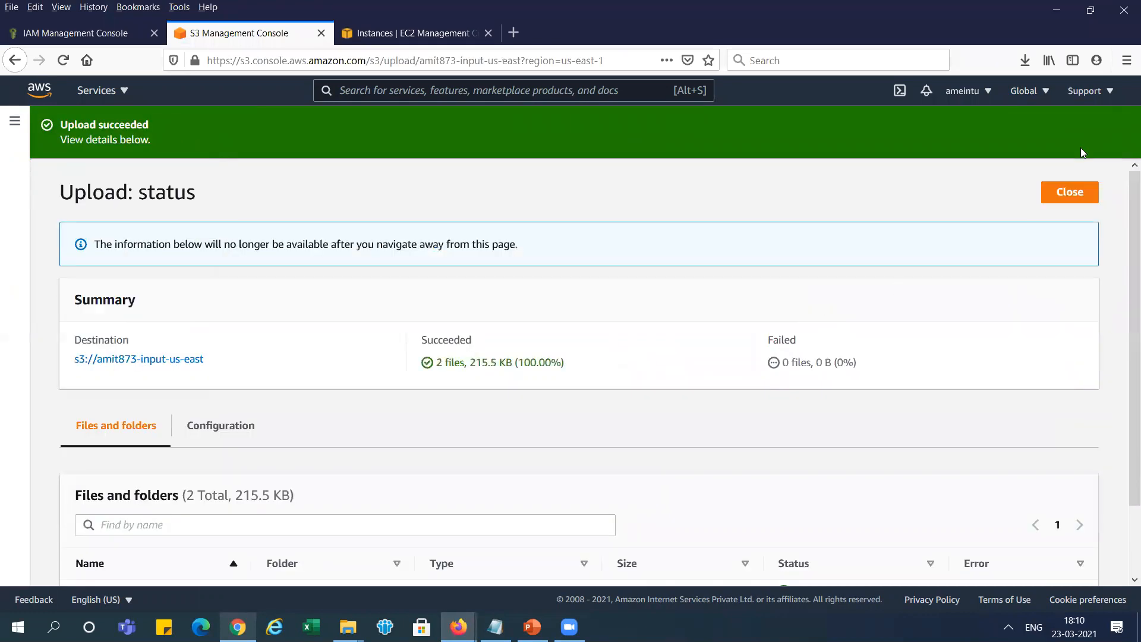
{"action": "left_click", "coordinate": [1073, 191]}
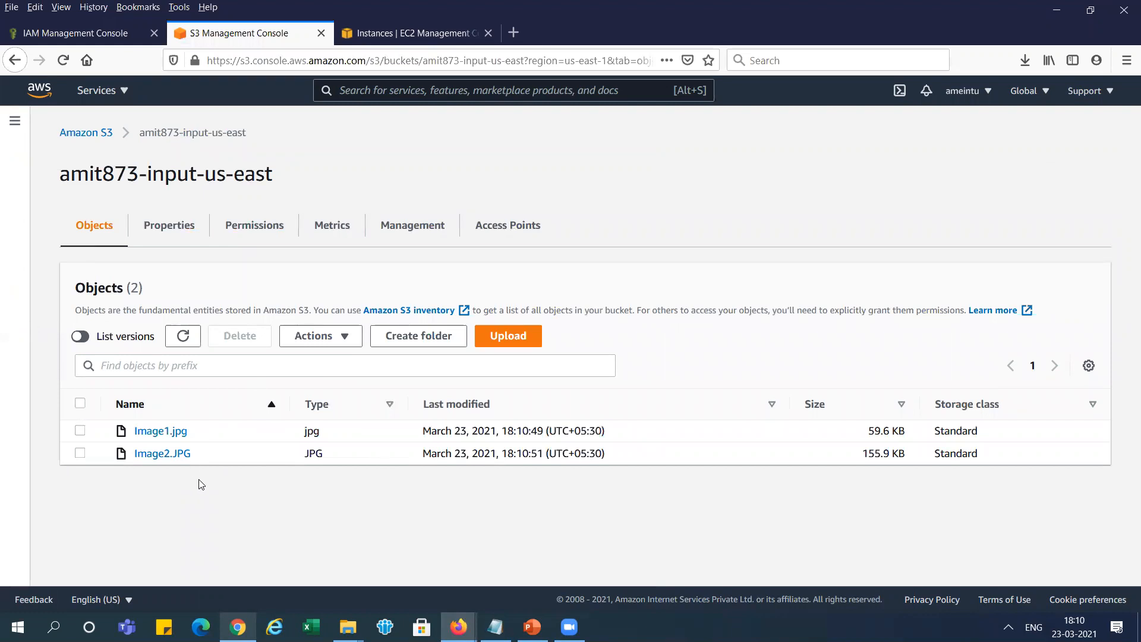
Step: Switch to the PowerPoint presentation and show the Account-B – Create S3 Buckets Policy slide
{"action": "key", "text": "alt+Tab"}
{"action": "key", "text": "alt+Tab"}
{"action": "key", "text": "Tab"}
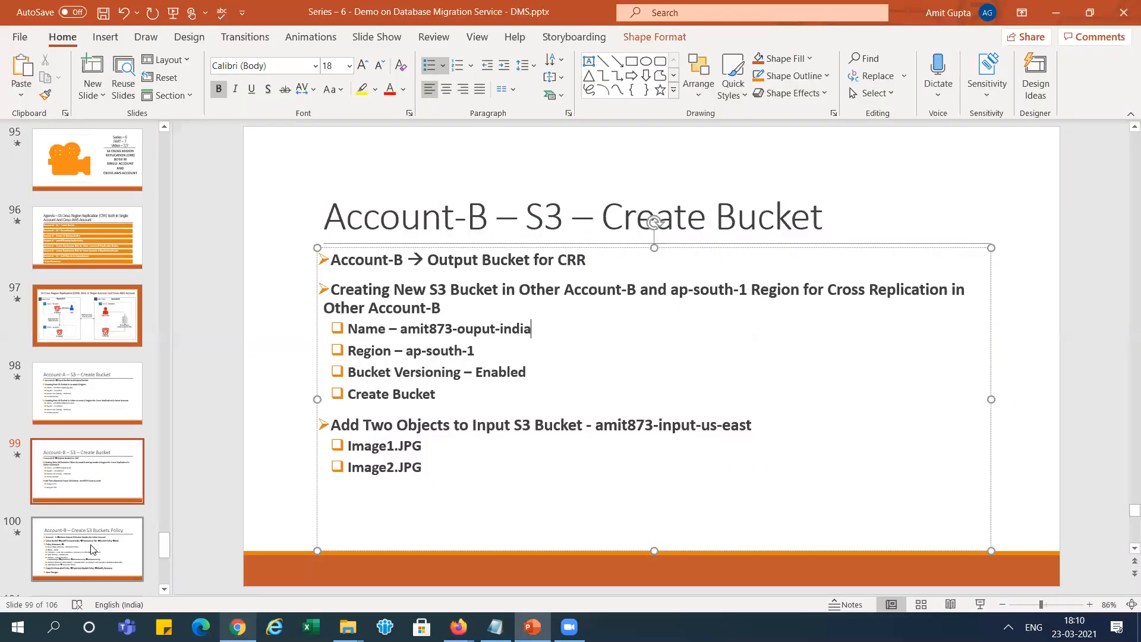
{"action": "left_click", "coordinate": [94, 547]}
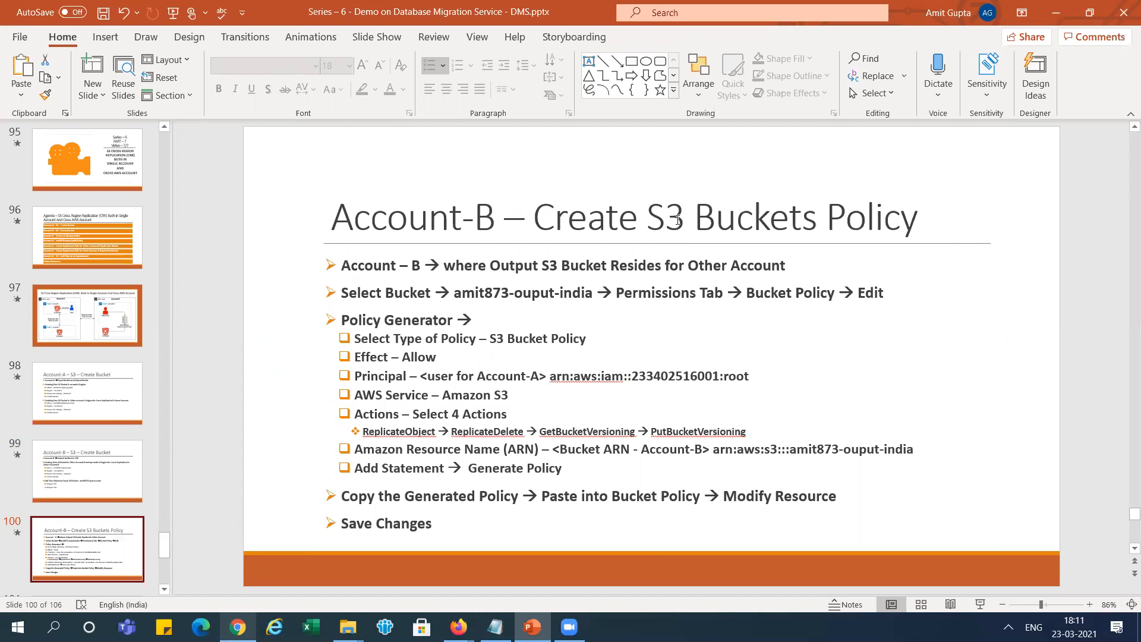
Step: Review the cross-region replication architecture slide, then copy the Account-A root principal ARN from the Account-B bucket policy slide
{"action": "left_click", "coordinate": [134, 320]}
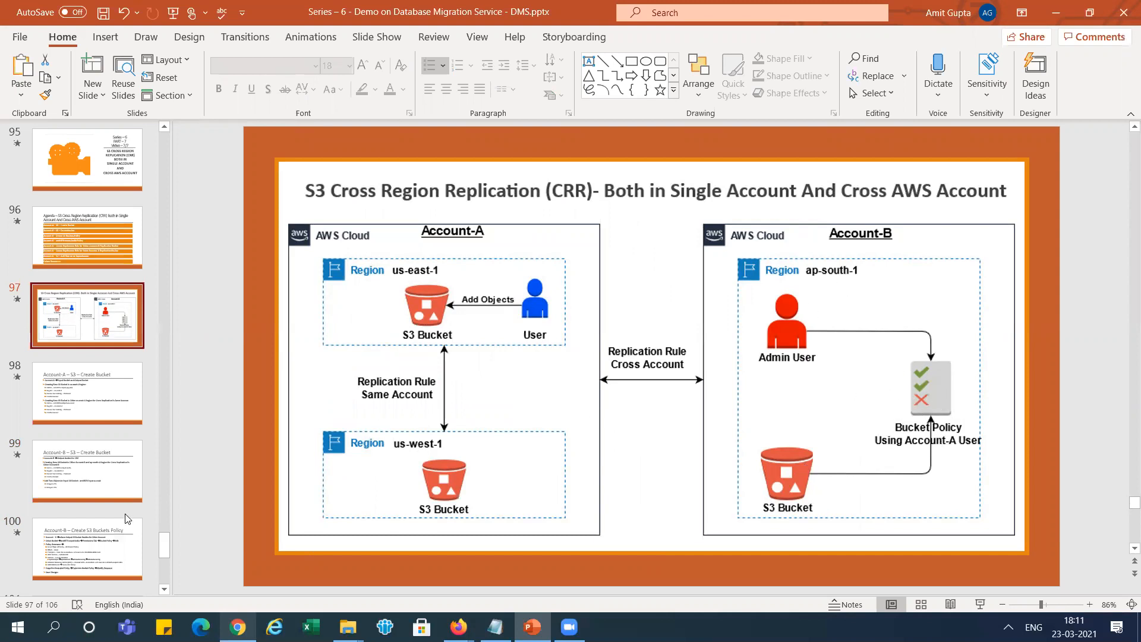
{"action": "left_click", "coordinate": [84, 527]}
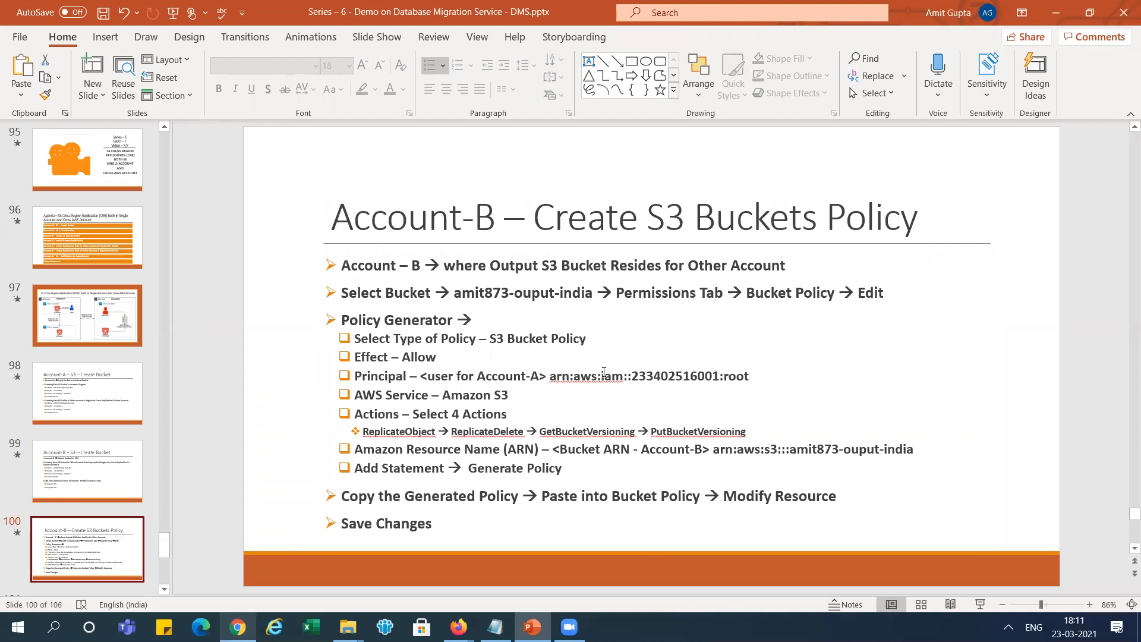
{"action": "left_click_drag", "start_coordinate": [551, 376], "coordinate": [747, 375]}
{"action": "key", "text": "ctrl+c"}
Step: Switch to the Chrome S3 console and open the bucket policy of amit873-ouput-india for editing
{"action": "key", "text": "alt+Tab"}
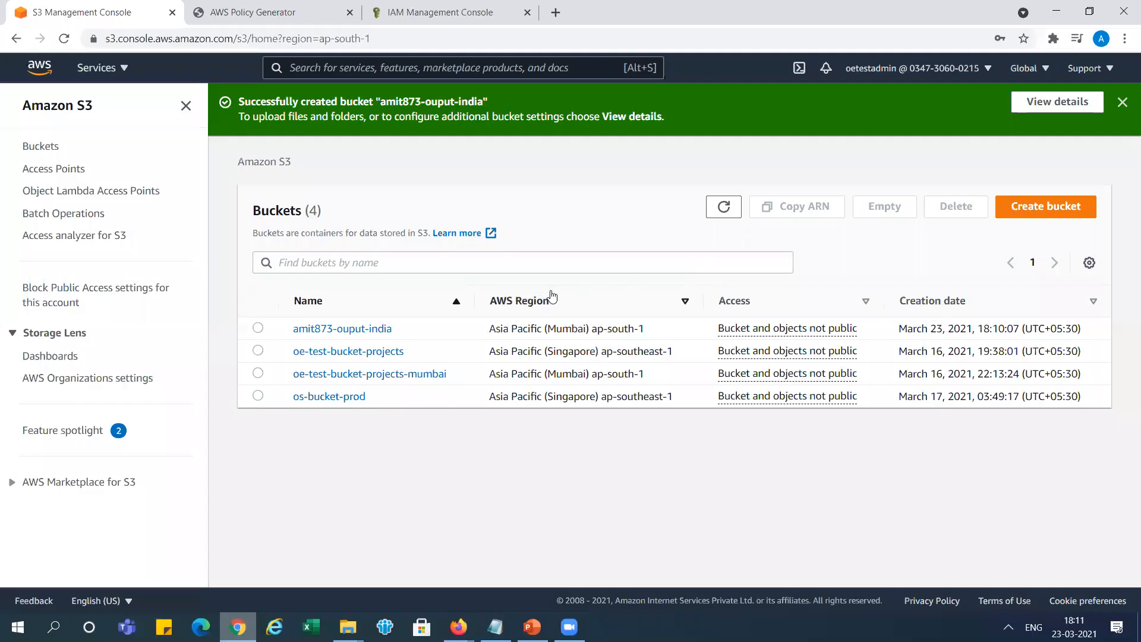
{"action": "left_click", "coordinate": [350, 328]}
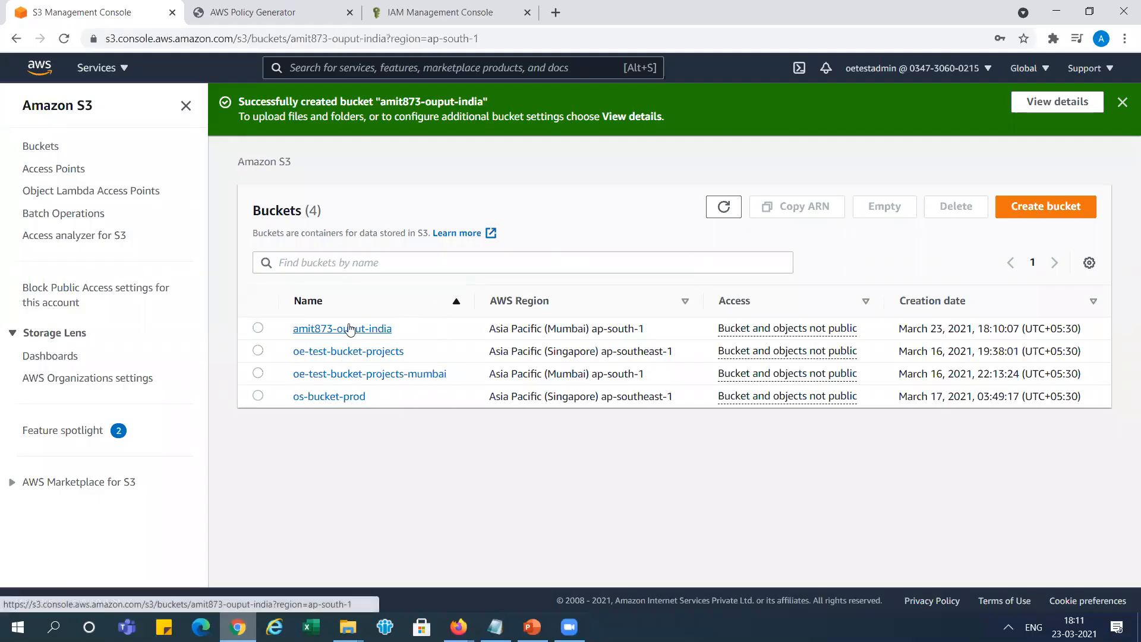
{"action": "left_click", "coordinate": [346, 201]}
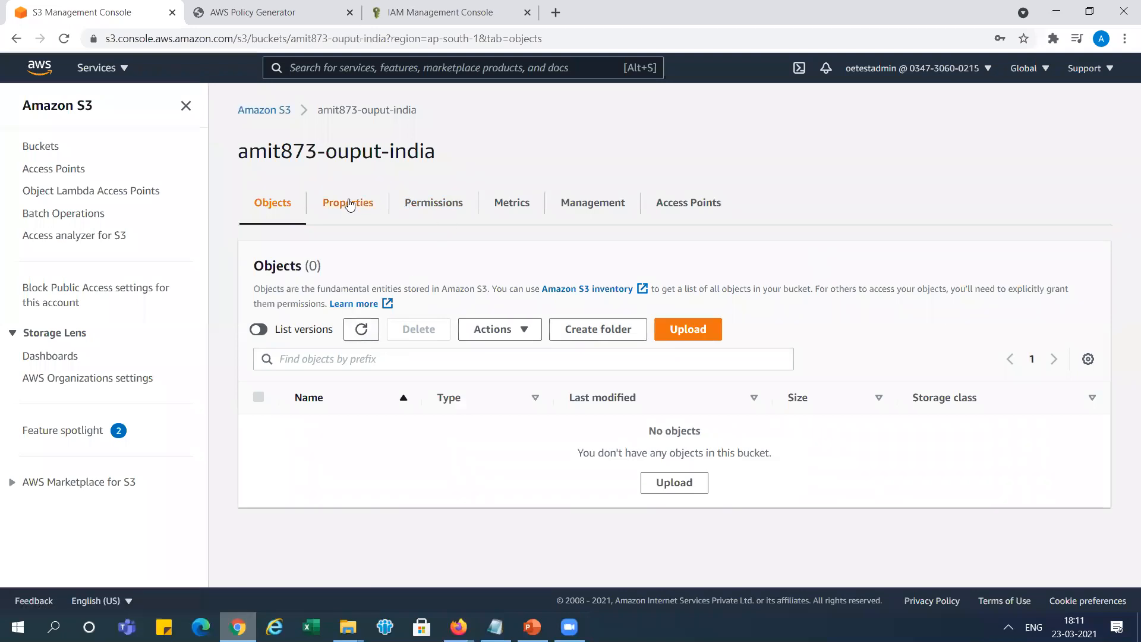
{"action": "left_click", "coordinate": [416, 205]}
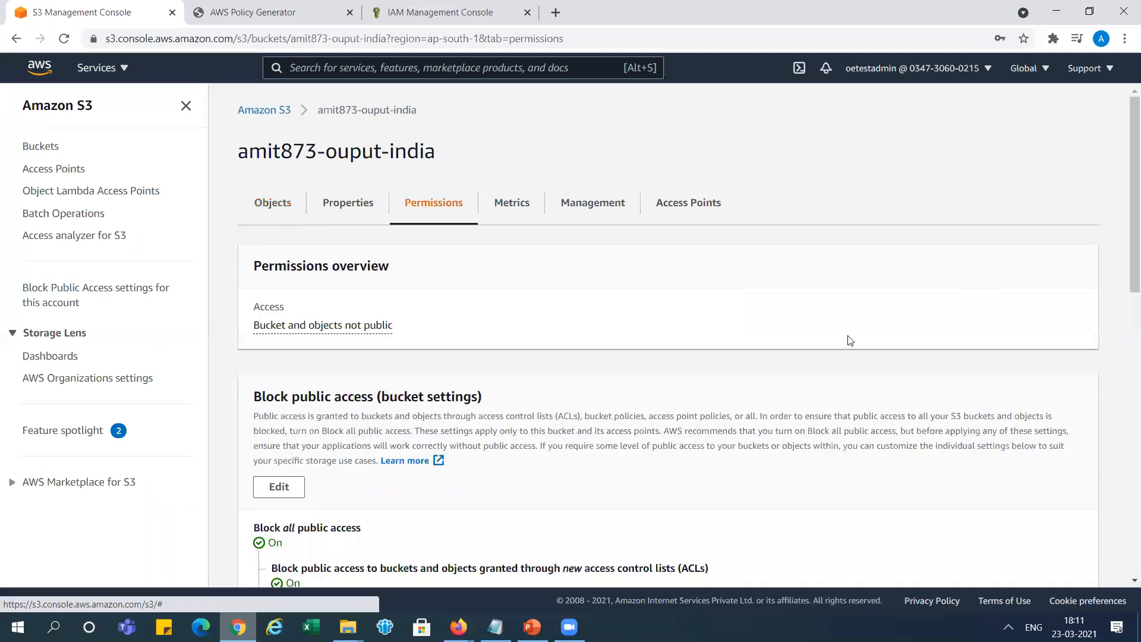
{"action": "scroll", "coordinate": [1125, 177], "scroll_direction": "down", "scroll_amount": 7}
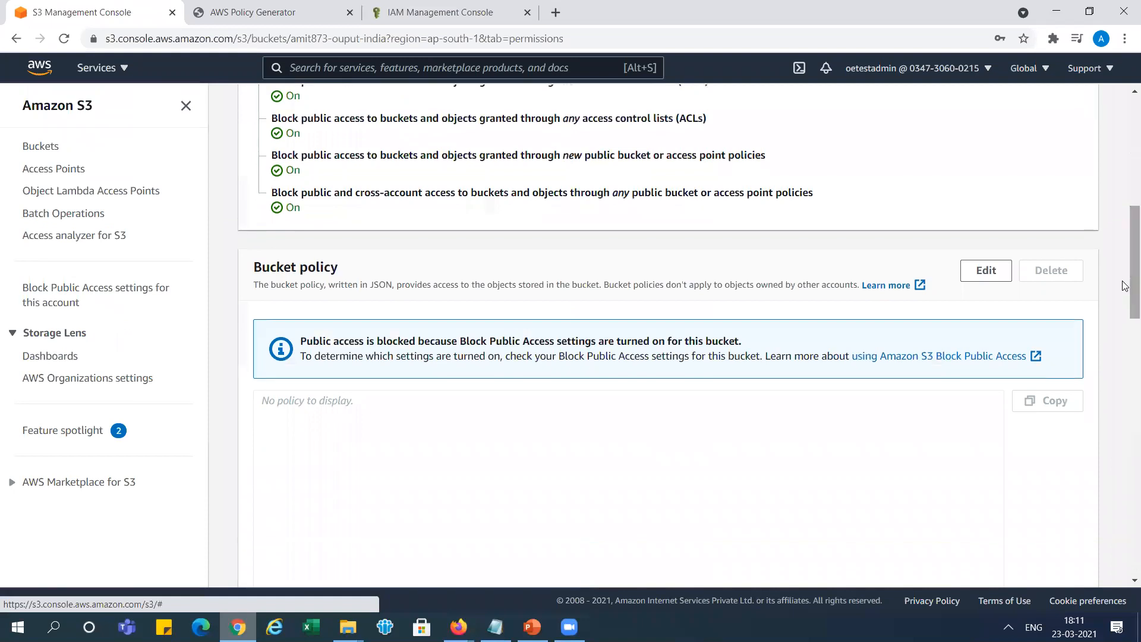
{"action": "left_click", "coordinate": [986, 271]}
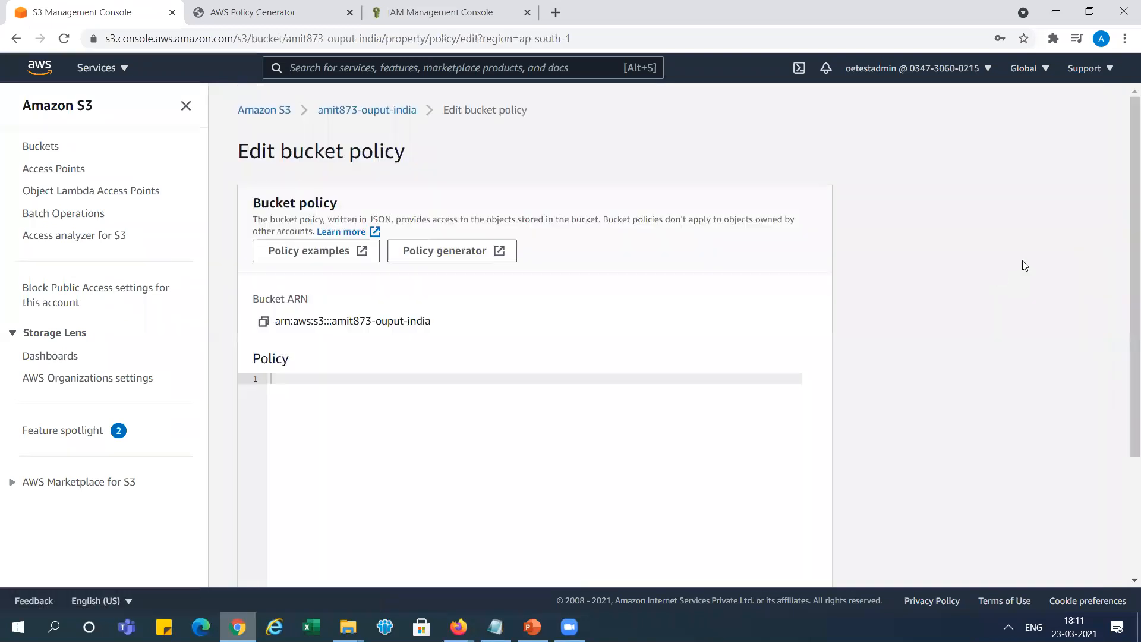
Step: Open the AWS Policy Generator, choose S3 Bucket Policy as the type, and paste the Account-A root ARN as the principal
{"action": "left_click", "coordinate": [444, 252]}
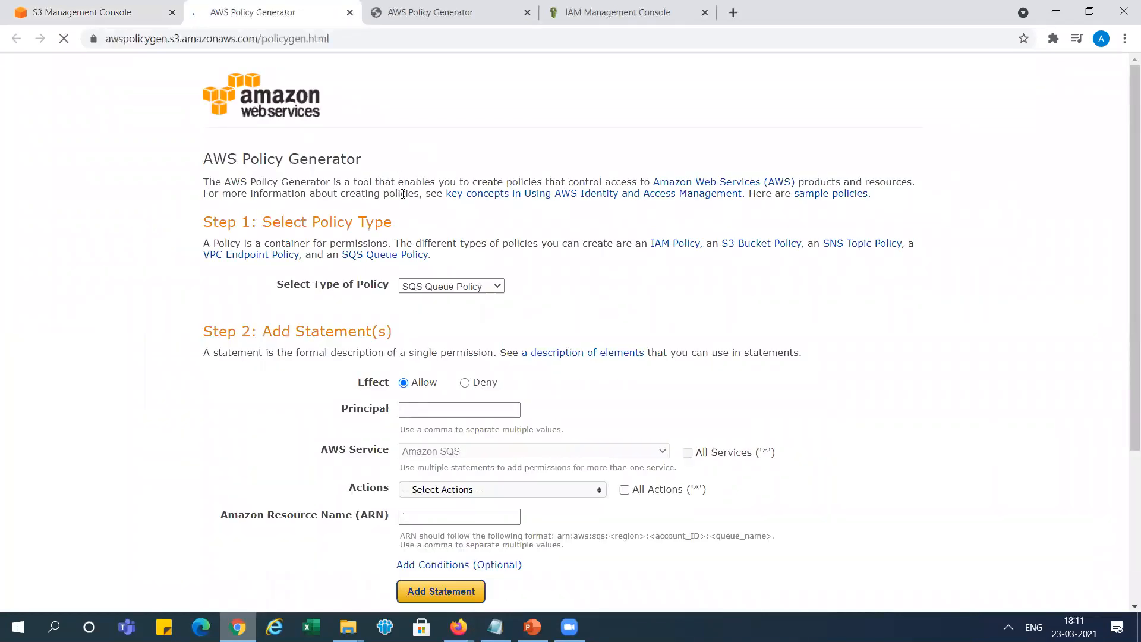
{"action": "left_click", "coordinate": [449, 284]}
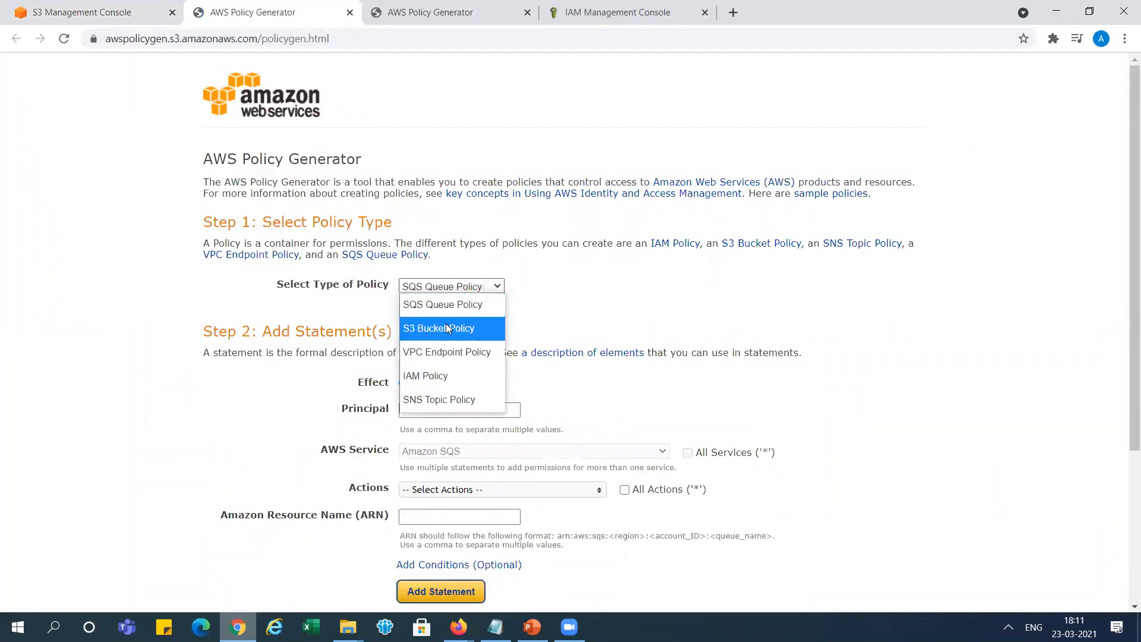
{"action": "left_click", "coordinate": [449, 325]}
{"action": "left_click", "coordinate": [426, 407]}
{"action": "key", "text": "ctrl+v"}
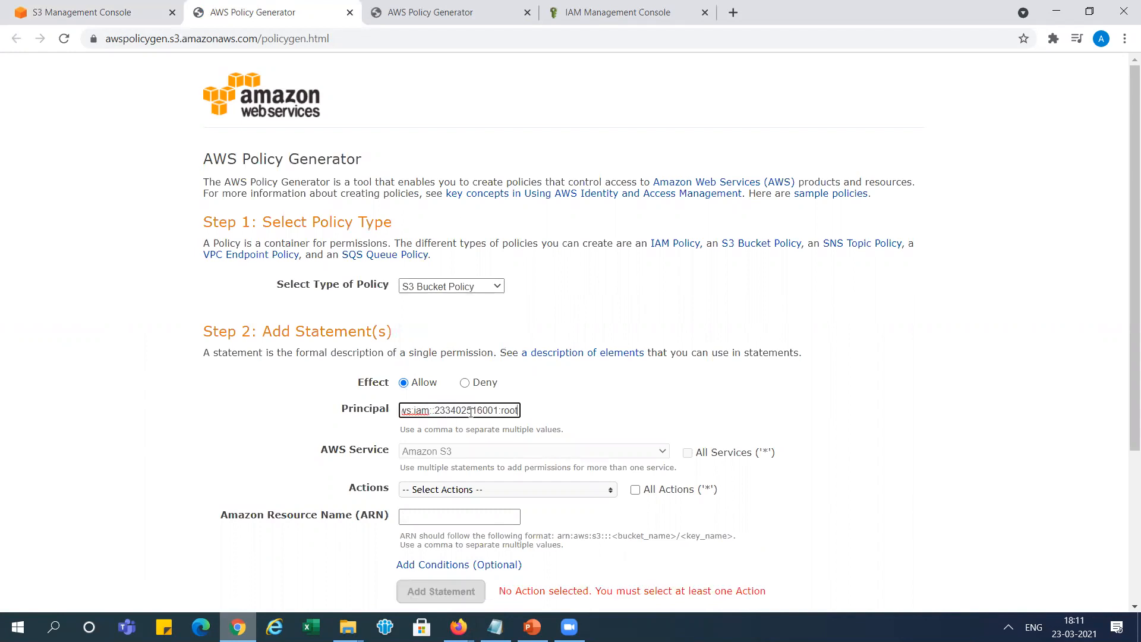
{"action": "left_click_drag", "start_coordinate": [483, 411], "coordinate": [545, 412]}
{"action": "left_click", "coordinate": [545, 411]}
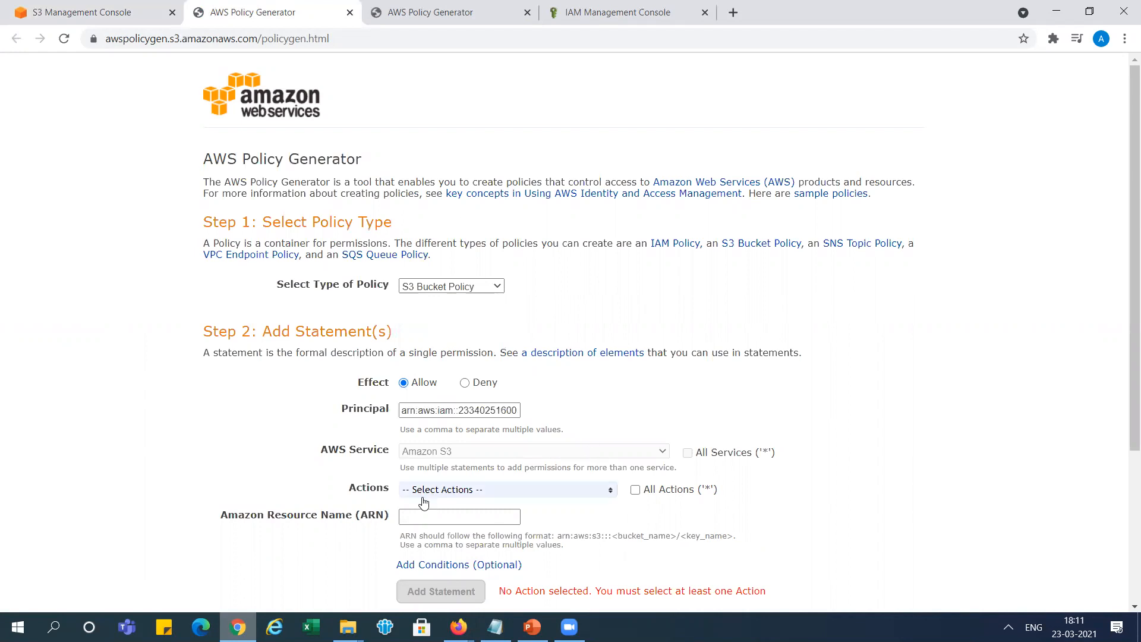
Step: Check the four required actions on the PowerPoint slide and select ReplicateObject and ReplicateDelete in the policy generator
{"action": "key", "text": "alt+Tab"}
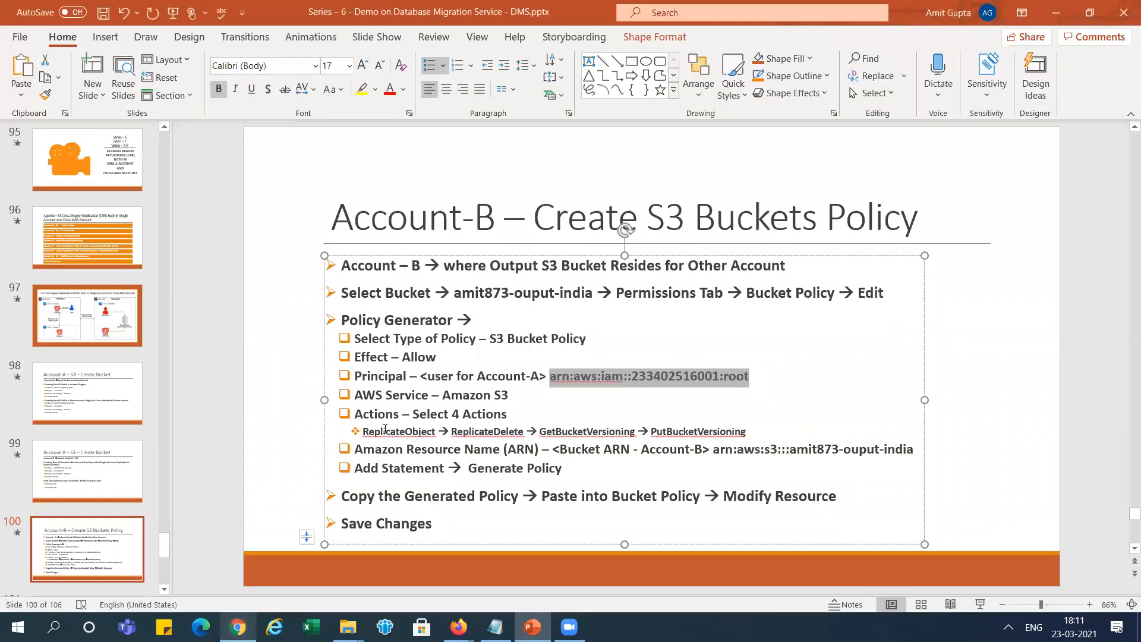
{"action": "left_click_drag", "start_coordinate": [411, 415], "coordinate": [509, 416]}
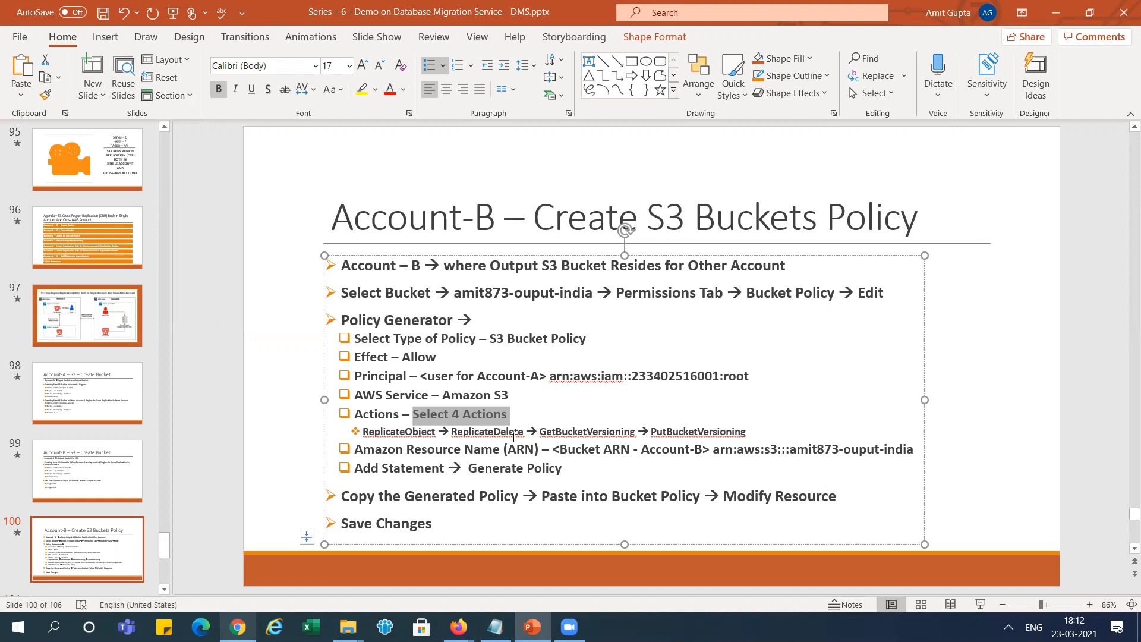
{"action": "key", "text": "alt+Tab"}
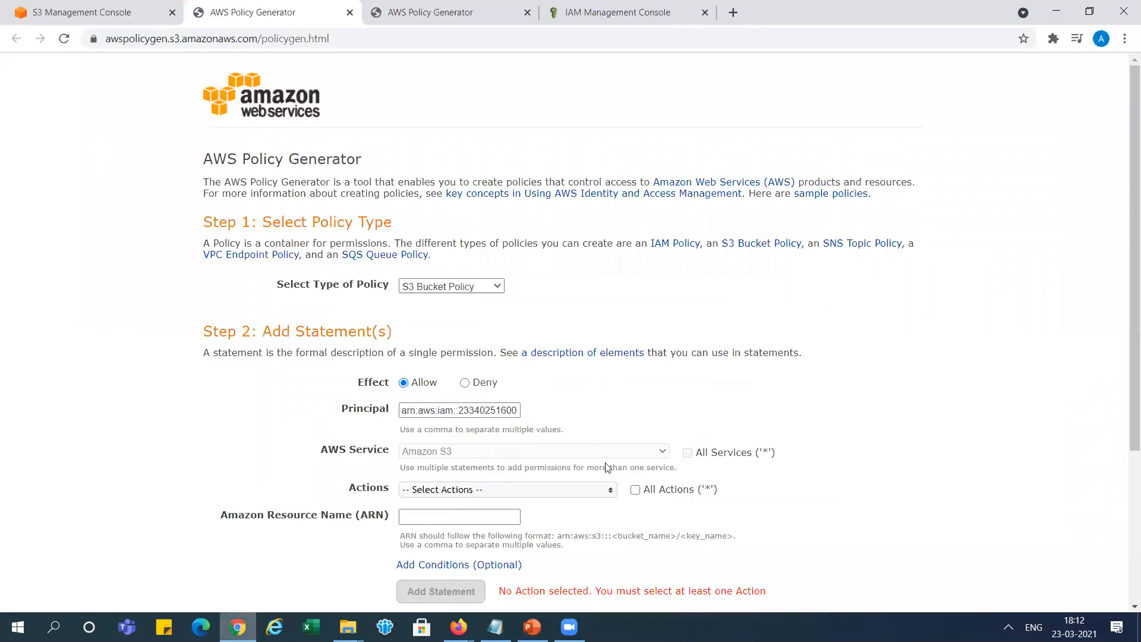
{"action": "left_click", "coordinate": [598, 494]}
{"action": "left_click_drag", "start_coordinate": [1125, 229], "coordinate": [1125, 340]}
{"action": "left_click_drag", "start_coordinate": [609, 360], "coordinate": [608, 453]}
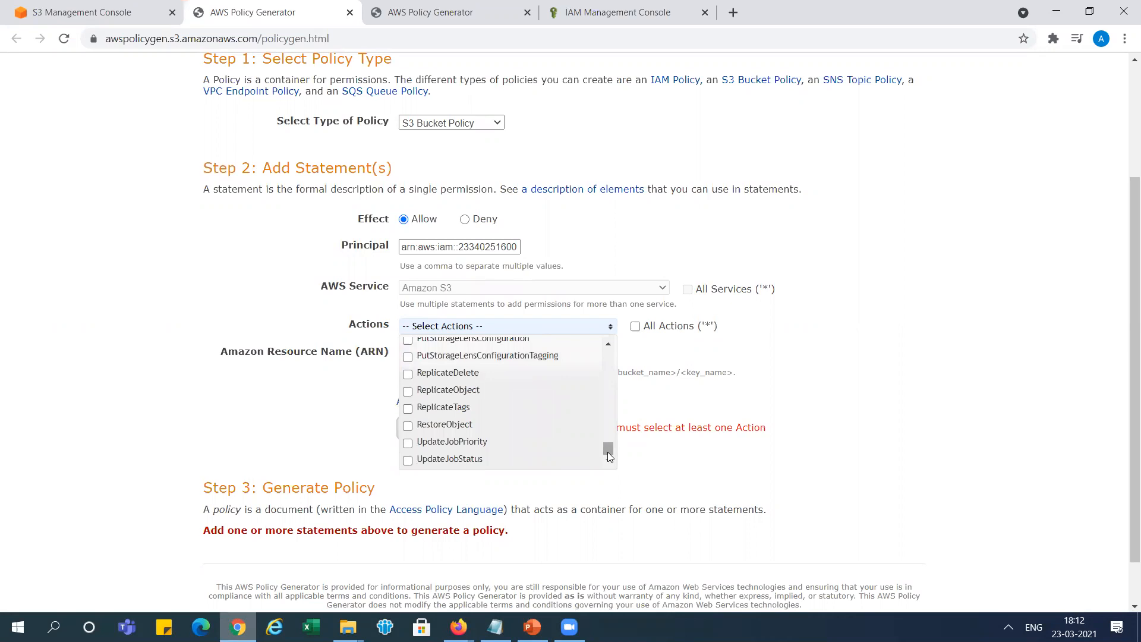
{"action": "left_click", "coordinate": [407, 392]}
{"action": "left_click", "coordinate": [408, 375]}
Step: Add PutBucketVersioning and GetBucketVersioning to the statement's actions, checking the selection against the PowerPoint slide
{"action": "key", "text": "alt+Tab"}
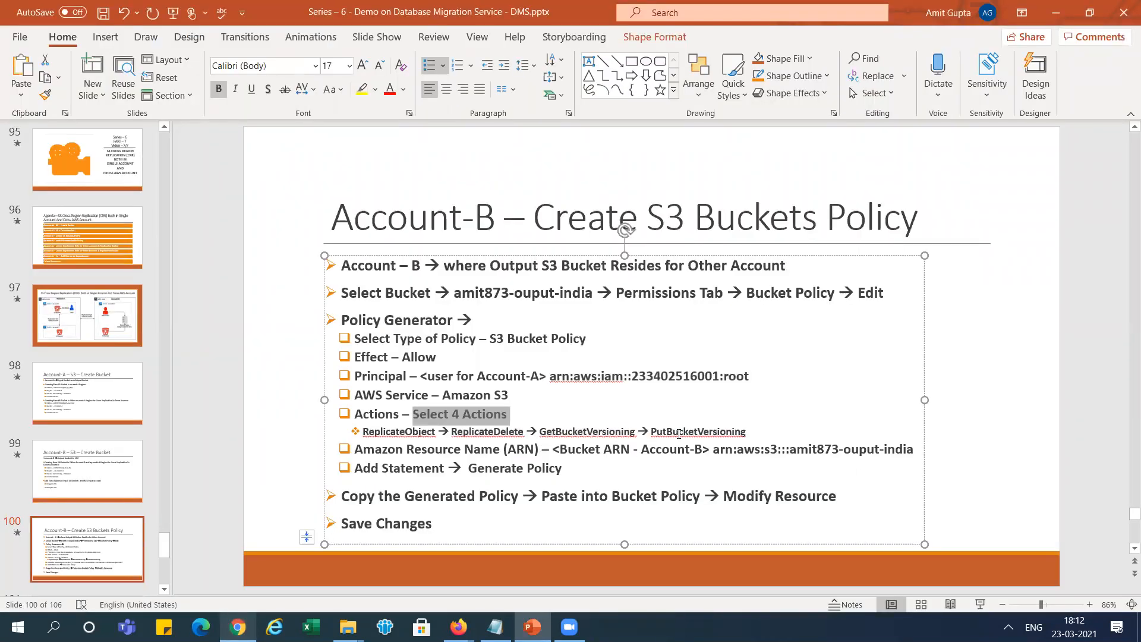
{"action": "key", "text": "alt+Tab"}
{"action": "scroll", "coordinate": [609, 446], "scroll_direction": "up", "scroll_amount": 2}
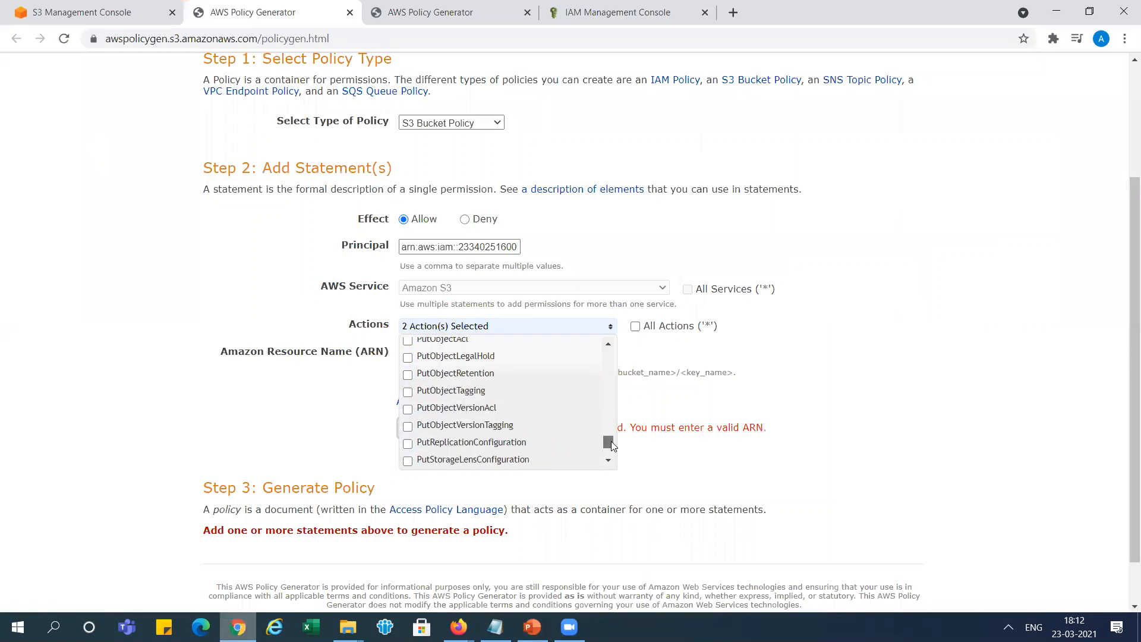
{"action": "left_click_drag", "start_coordinate": [612, 446], "coordinate": [612, 434]}
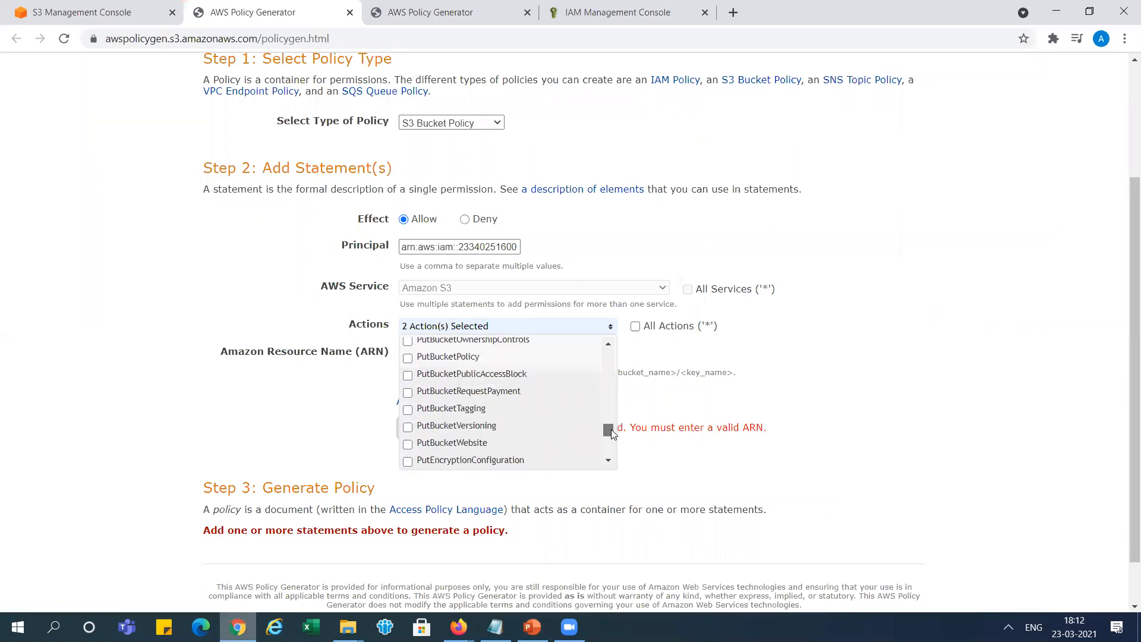
{"action": "scroll", "coordinate": [611, 430], "scroll_direction": "up", "scroll_amount": 1}
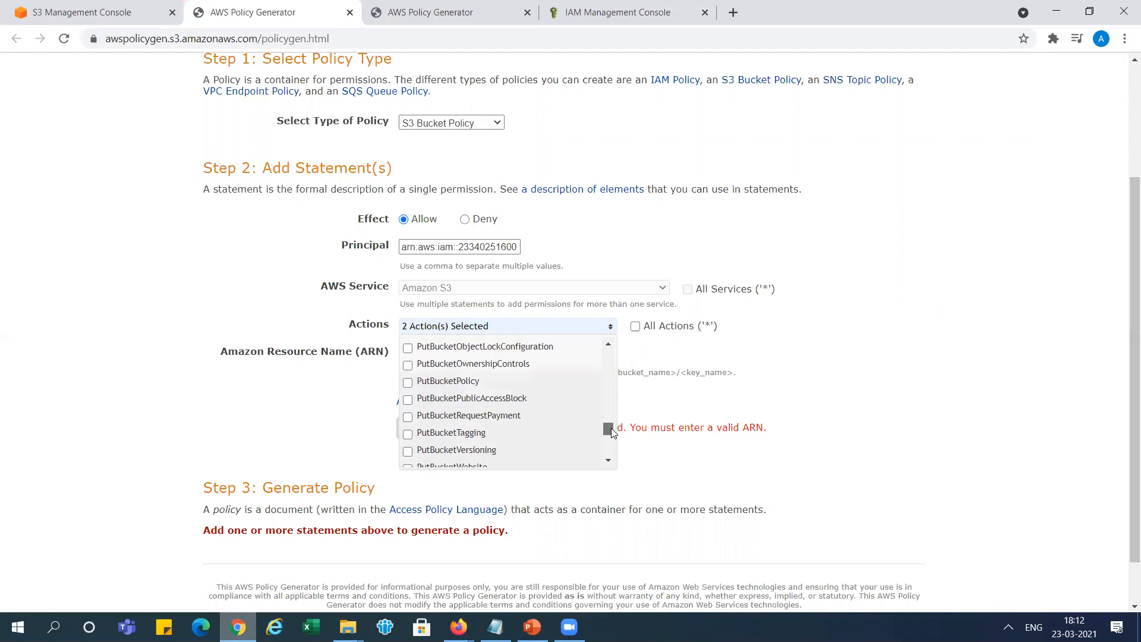
{"action": "left_click_drag", "start_coordinate": [611, 428], "coordinate": [611, 427]}
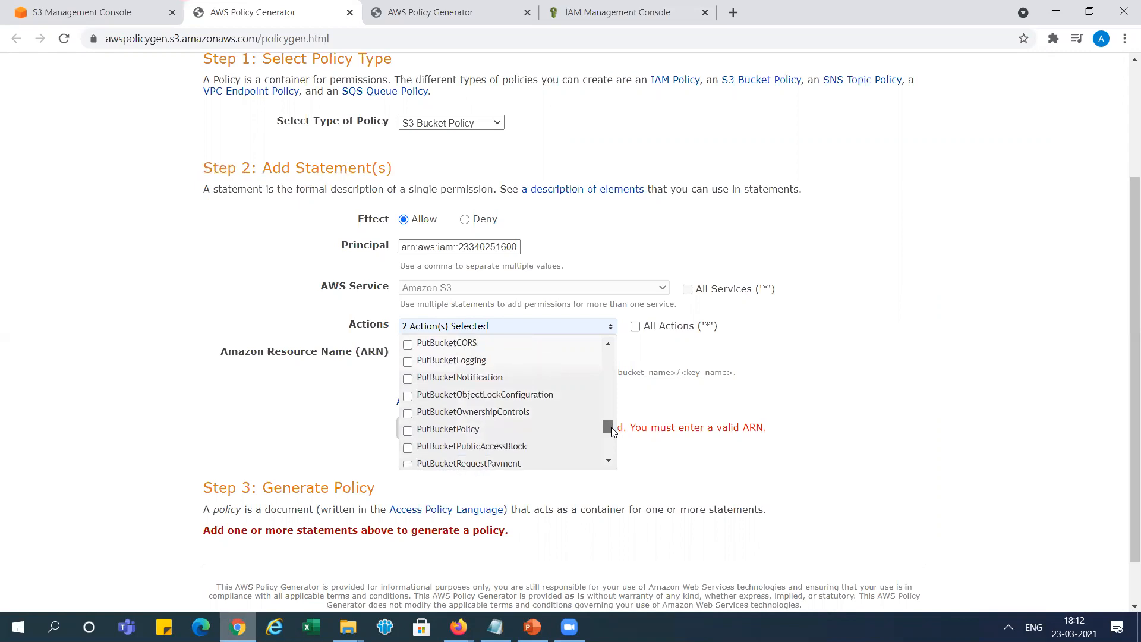
{"action": "scroll", "coordinate": [611, 428], "scroll_direction": "down", "scroll_amount": 1}
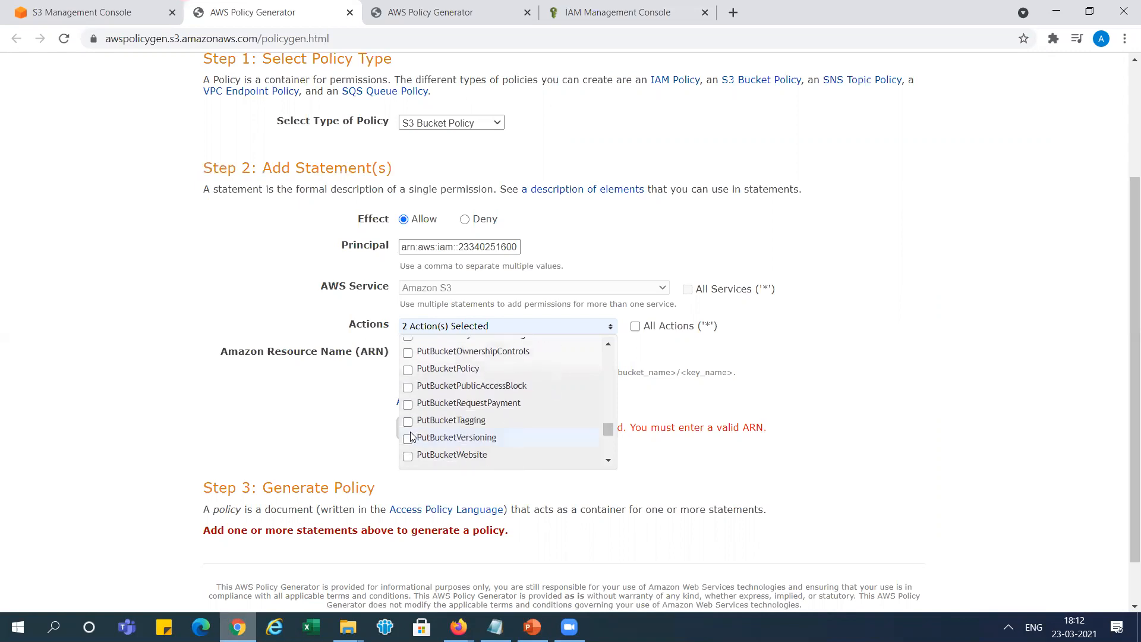
{"action": "left_click", "coordinate": [409, 439]}
{"action": "left_click_drag", "start_coordinate": [606, 433], "coordinate": [606, 393]}
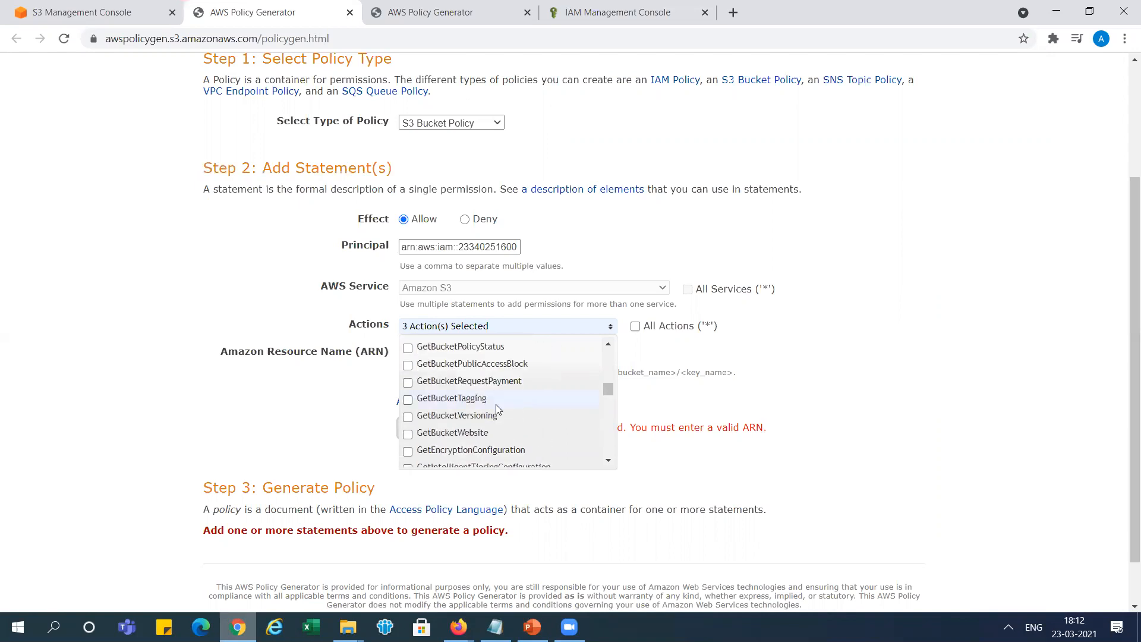
{"action": "left_click", "coordinate": [408, 417]}
{"action": "key", "text": "alt+Tab"}
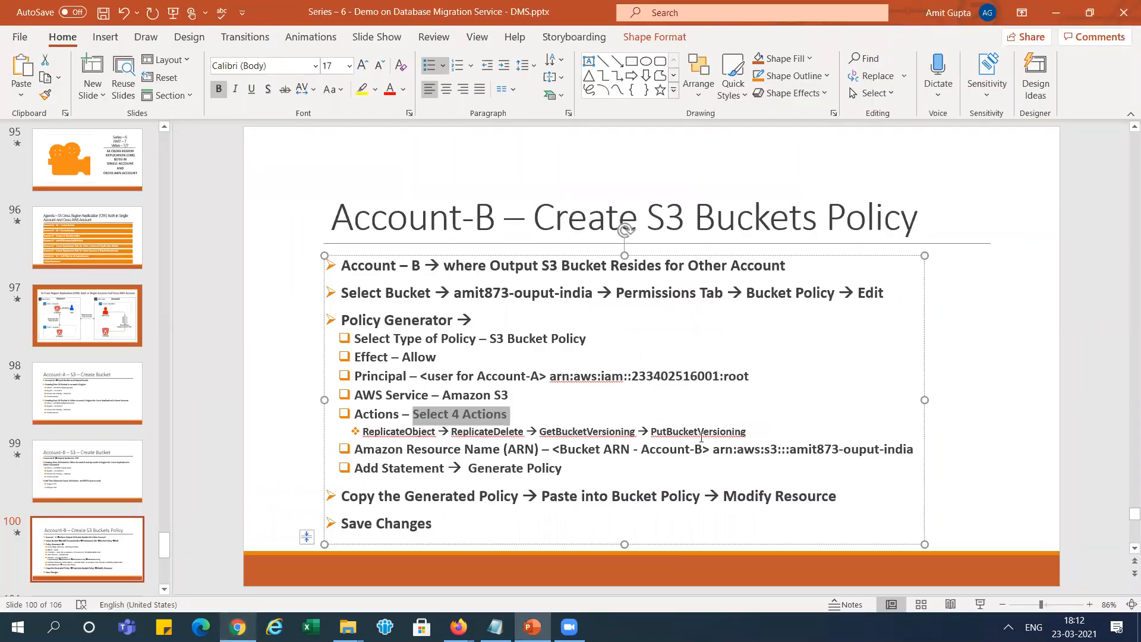
{"action": "key", "text": "alt+Tab"}
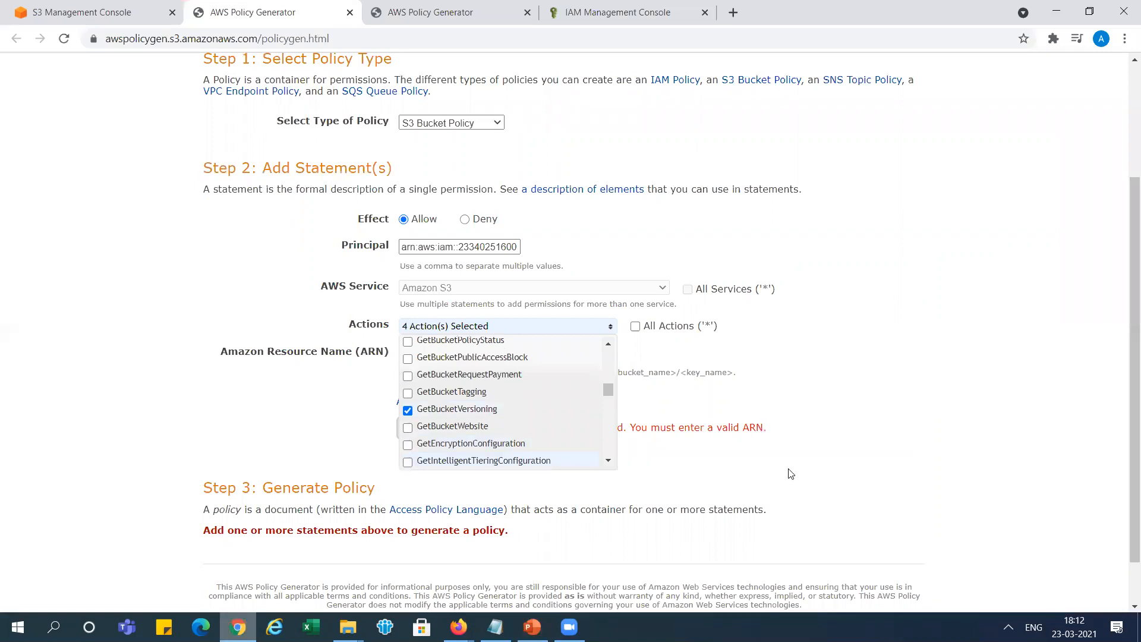
{"action": "left_click", "coordinate": [790, 474]}
Step: Copy the amit873-ouput-india bucket ARN from the S3 console into the generator's resource name and add the statement
{"action": "left_click", "coordinate": [431, 354]}
{"action": "left_click", "coordinate": [432, 354]}
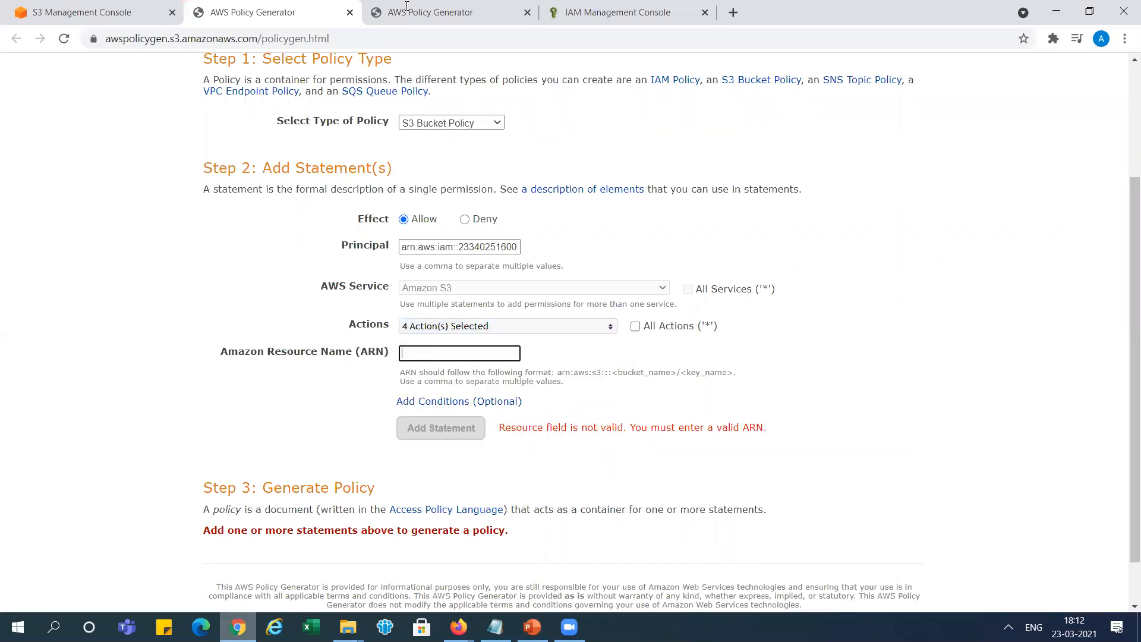
{"action": "left_click", "coordinate": [137, 15]}
{"action": "left_click", "coordinate": [264, 322]}
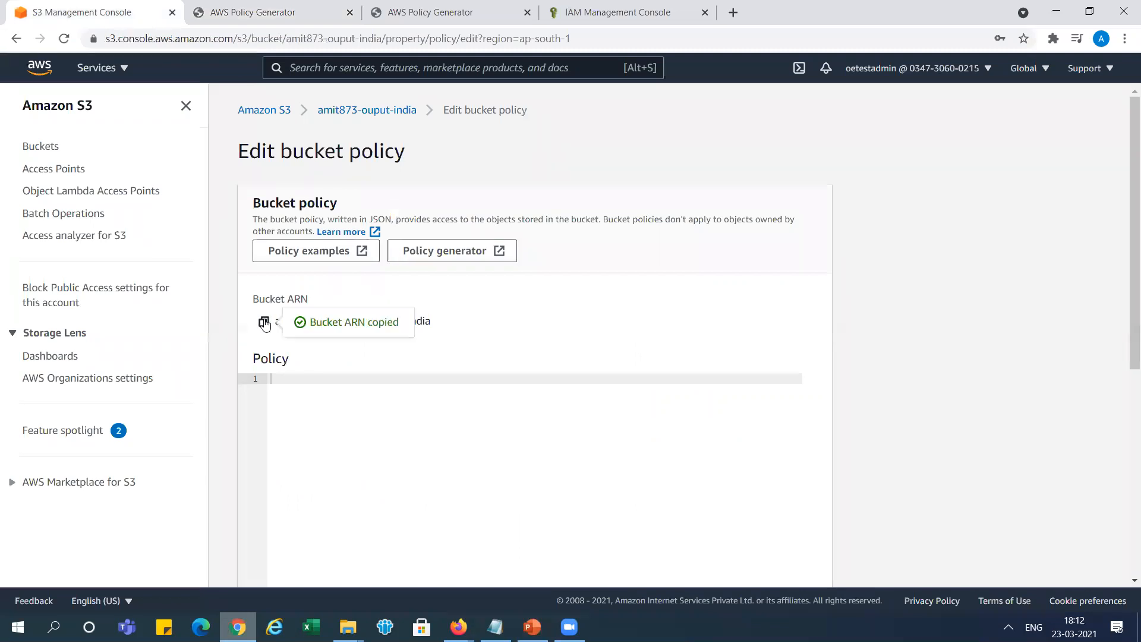
{"action": "left_click", "coordinate": [280, 11]}
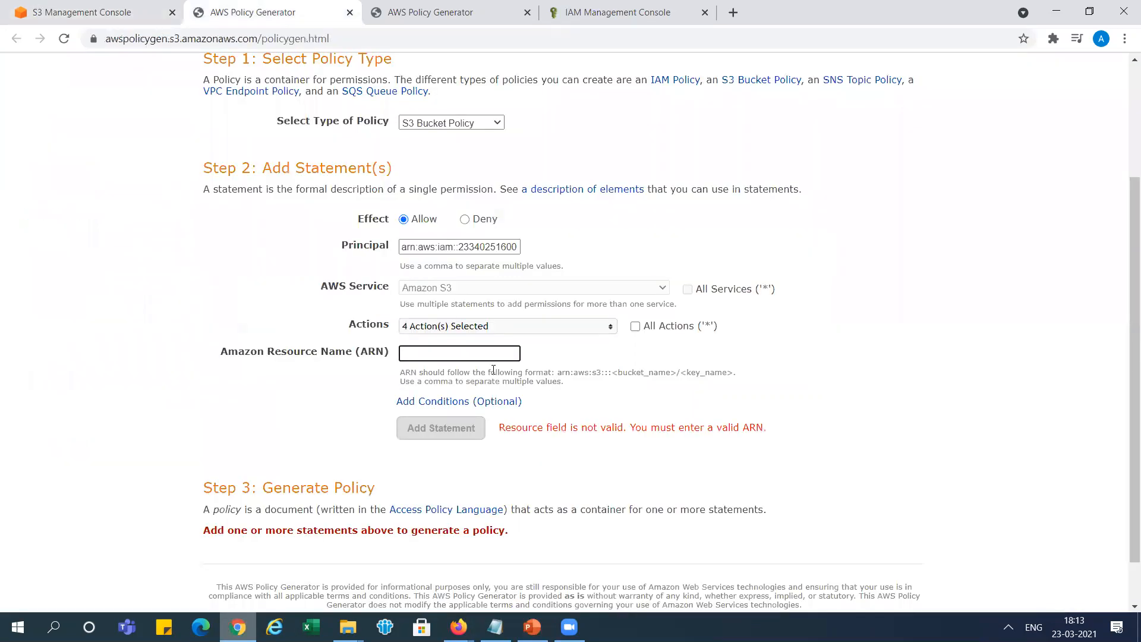
{"action": "key", "text": "ctrl+v"}
{"action": "left_click", "coordinate": [454, 428]}
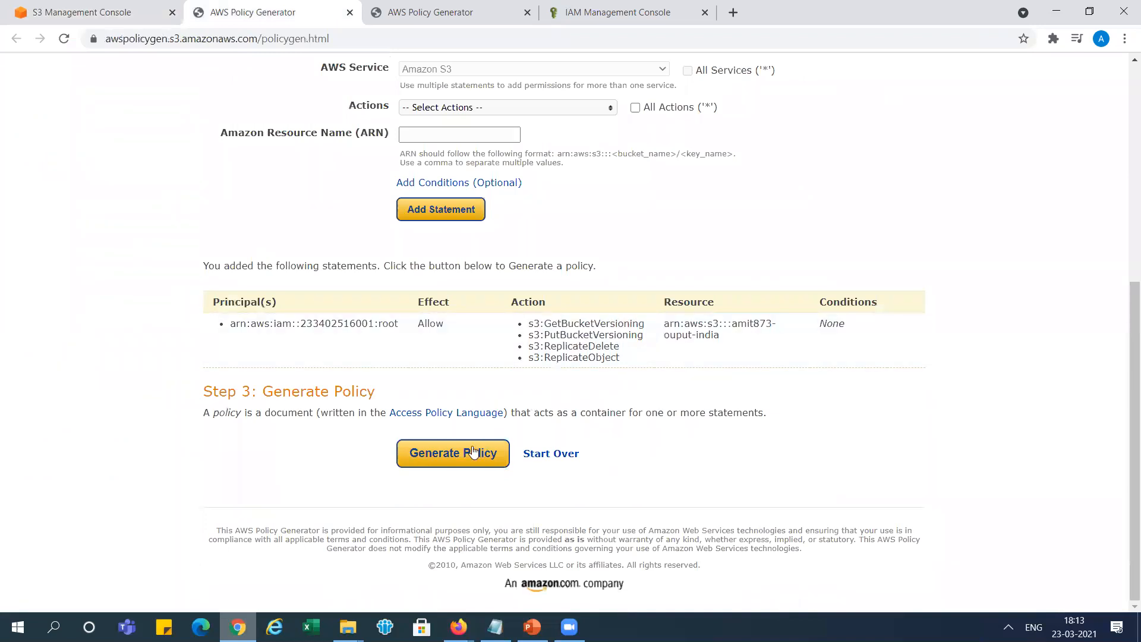
Step: Generate the policy JSON and copy all of it into the bucket policy editor of amit873-ouput-india
{"action": "left_click", "coordinate": [459, 468]}
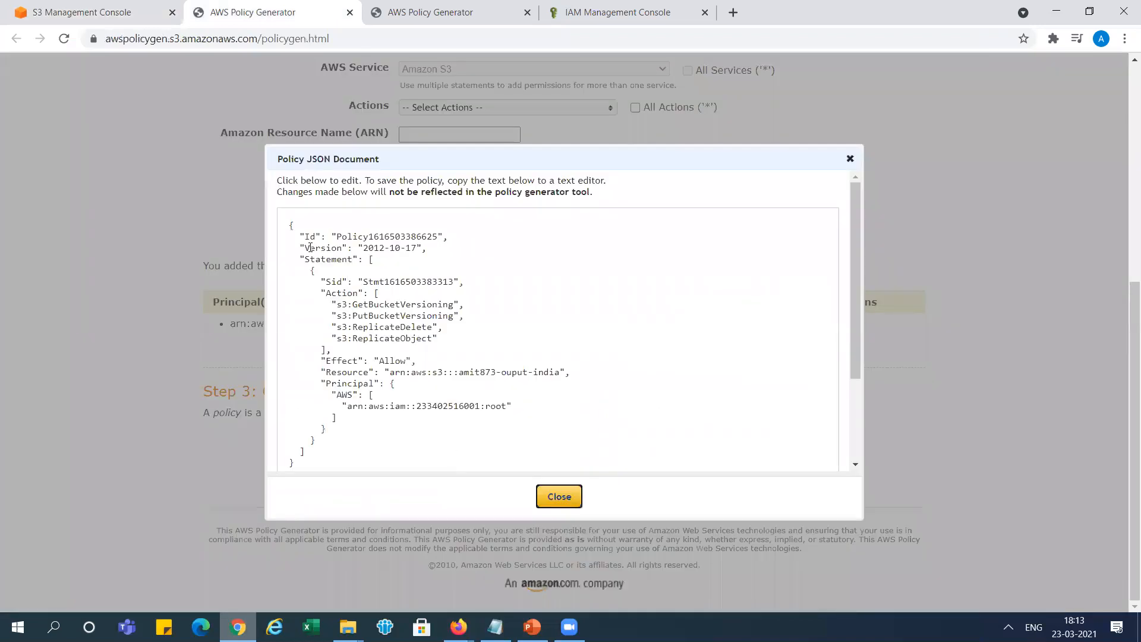
{"action": "left_click_drag", "start_coordinate": [287, 224], "coordinate": [364, 346]}
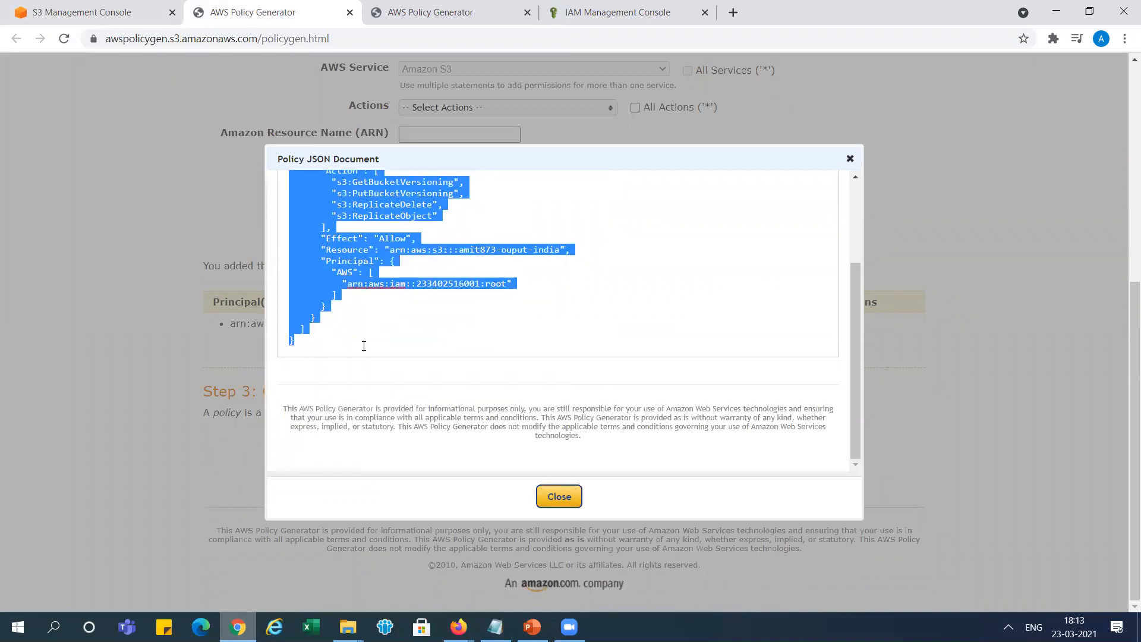
{"action": "left_click", "coordinate": [131, 14]}
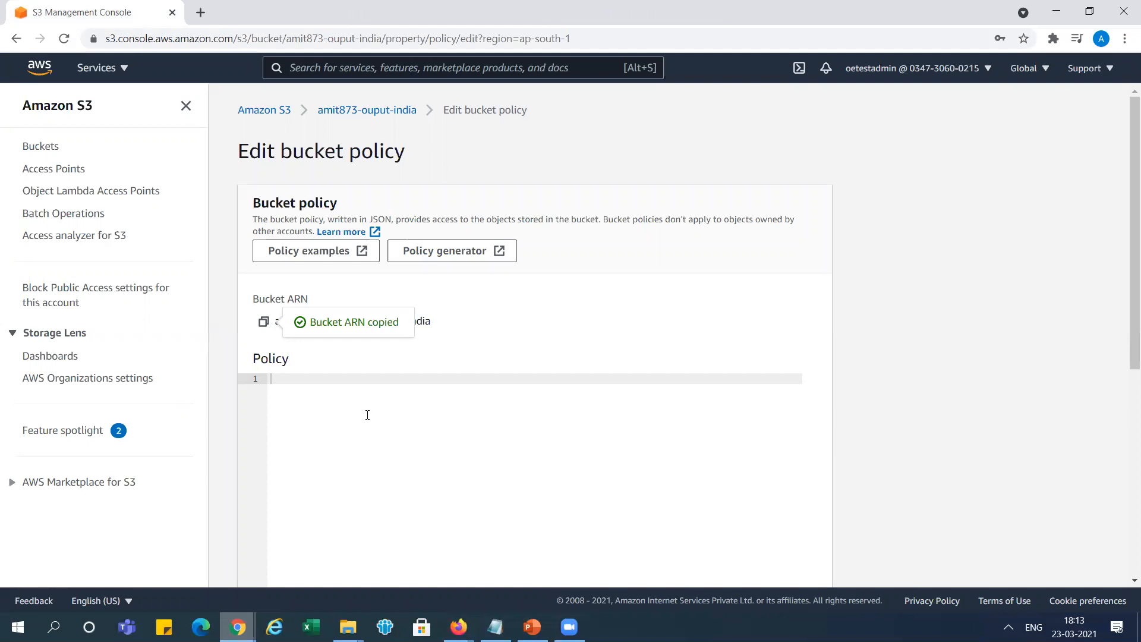
{"action": "key", "text": "ctrl+v"}
{"action": "left_click_drag", "start_coordinate": [1131, 214], "coordinate": [1125, 300]}
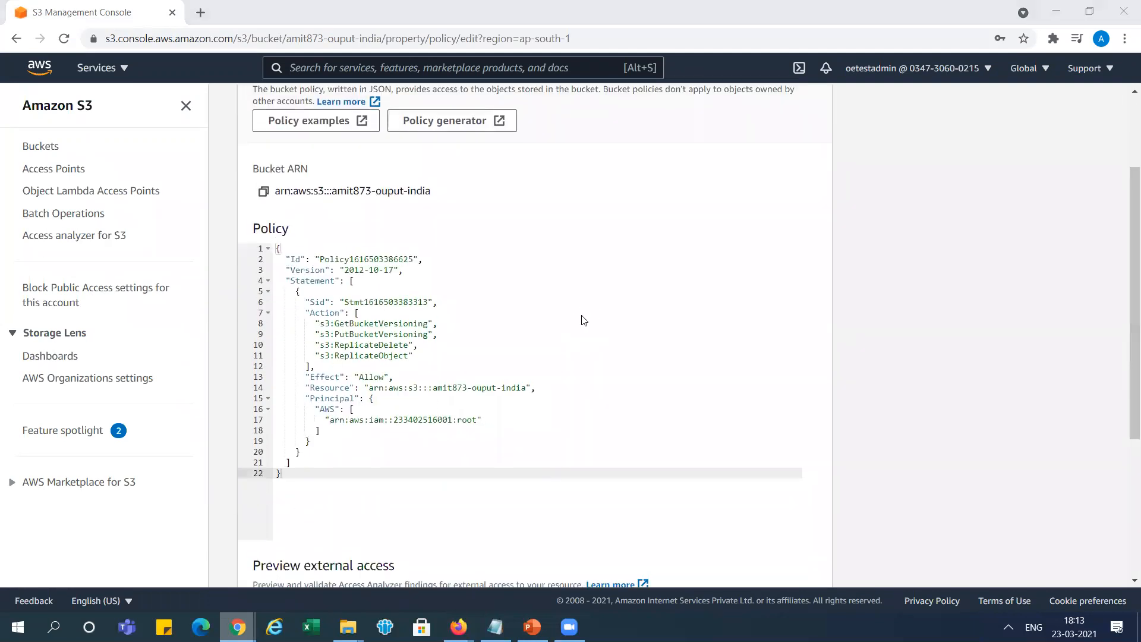
Step: Switch to the PowerPoint presentation and check the remaining instructions on the Account-B – Create S3 Buckets Policy slide
{"action": "key", "text": "alt+Tab"}
{"action": "key", "text": "alt+Tab"}
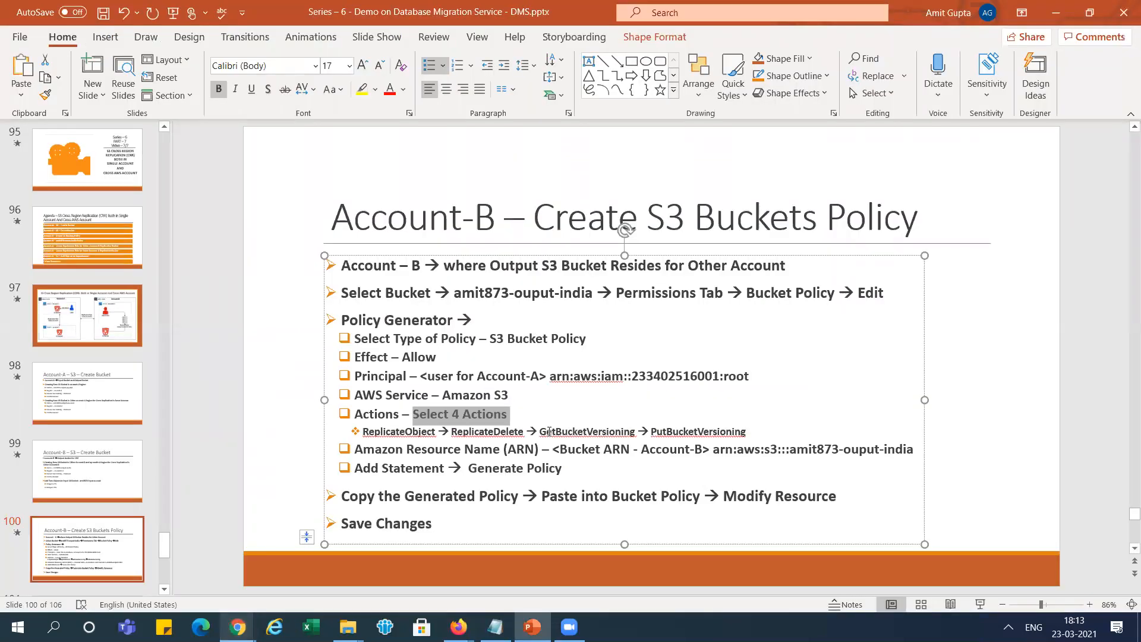
{"action": "left_click", "coordinate": [108, 550]}
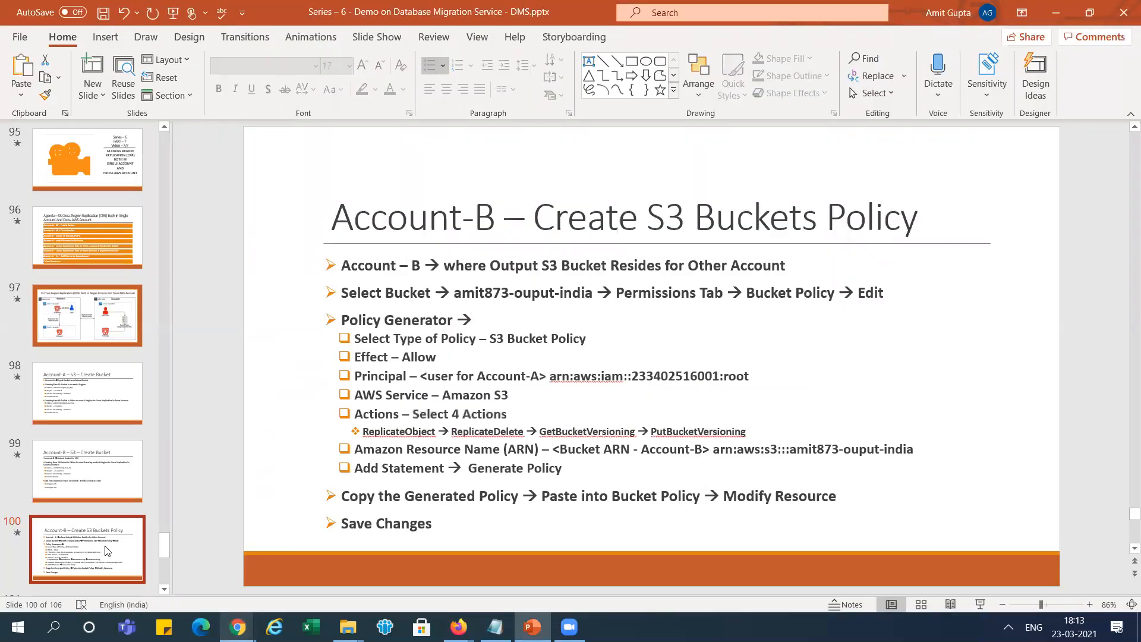
Step: Following the Account-B policy slide, turn the bucket policy's Resource value into a list and duplicate its amit873-ouput-india ARN entry
{"action": "key", "text": "Down"}
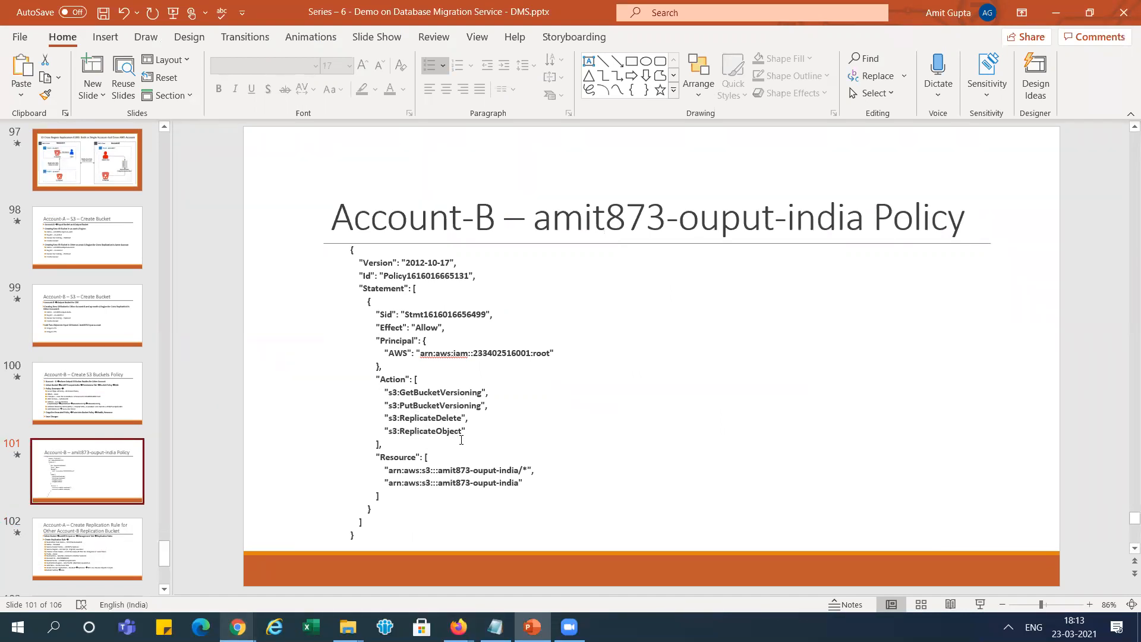
{"action": "key", "text": "alt+Tab"}
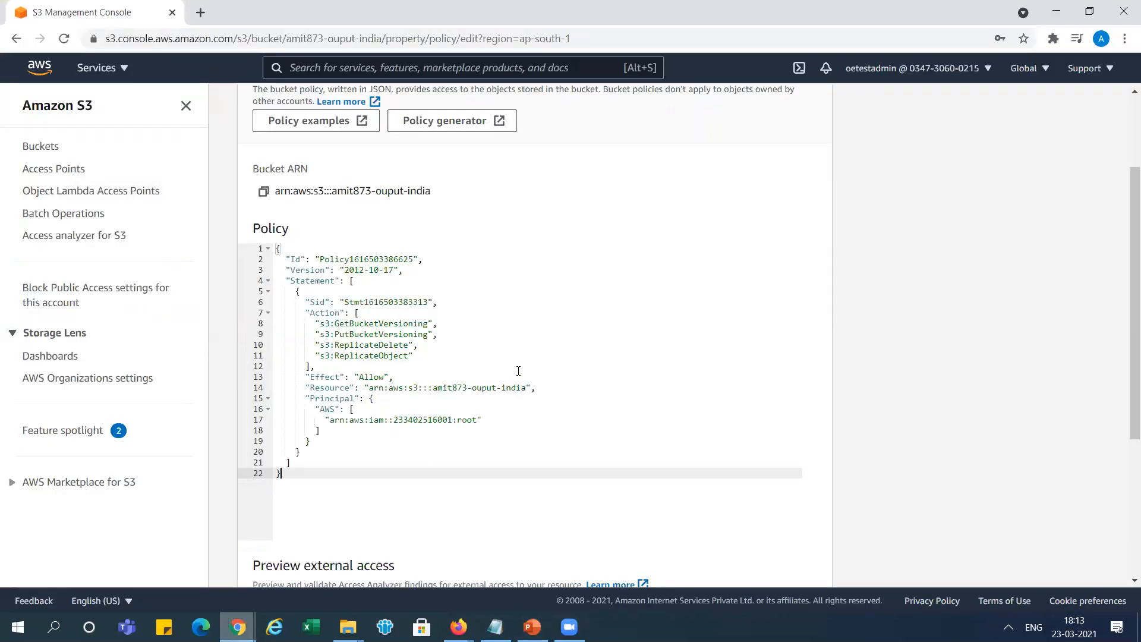
{"action": "left_click", "coordinate": [365, 387]}
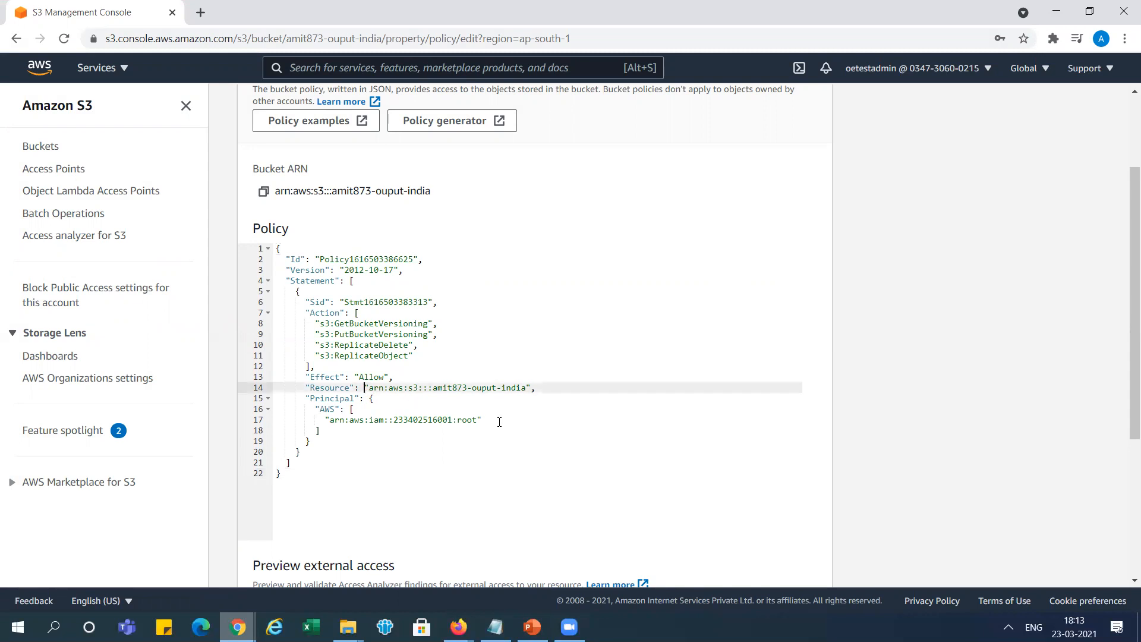
{"action": "type", "text": "["}
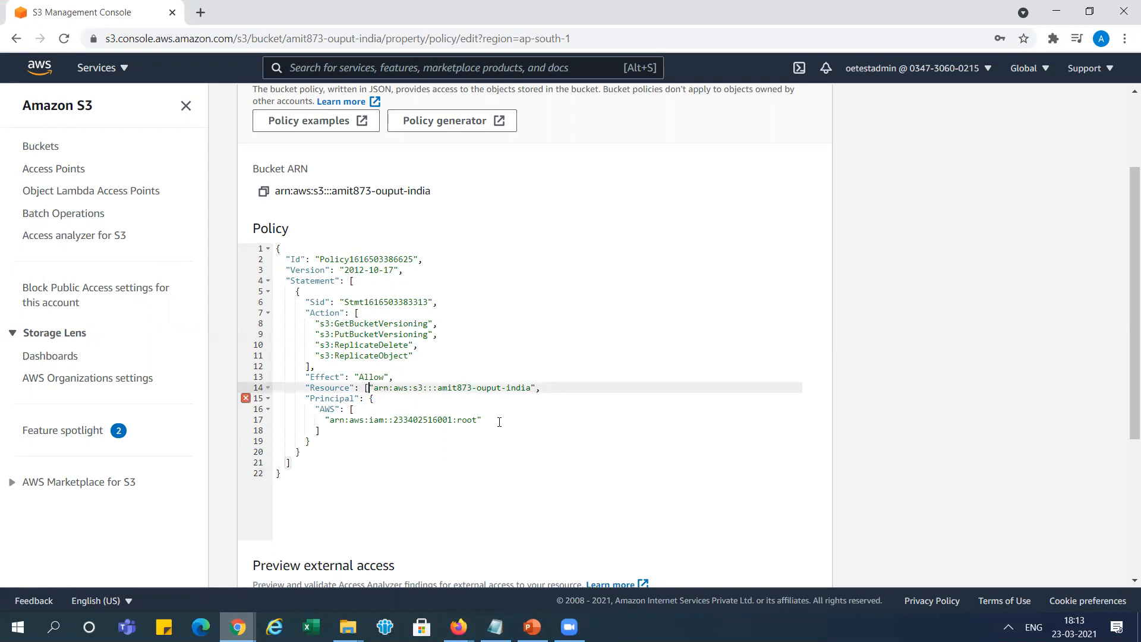
{"action": "key", "text": "Return"}
{"action": "key", "text": "shift+End"}
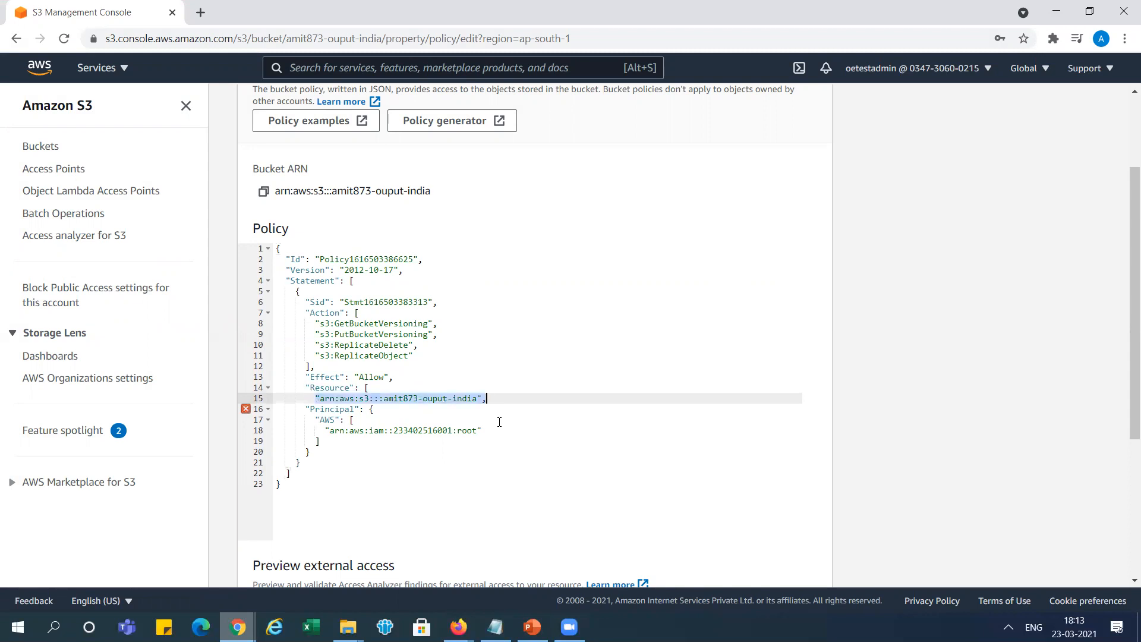
{"action": "key", "text": "ctrl+c"}
{"action": "key", "text": "End"}
{"action": "key", "text": "Return"}
{"action": "key", "text": "ctrl+v"}
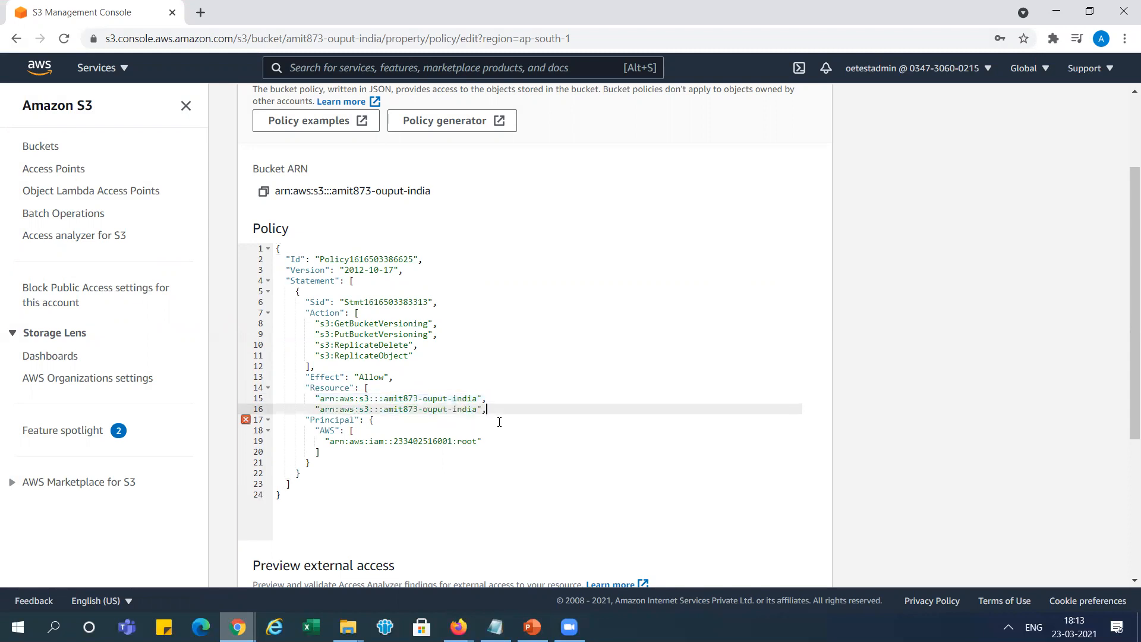
Step: Close the Resource list with a bracket and comma on its own line, aligned with the Resource key
{"action": "key", "text": "Return"}
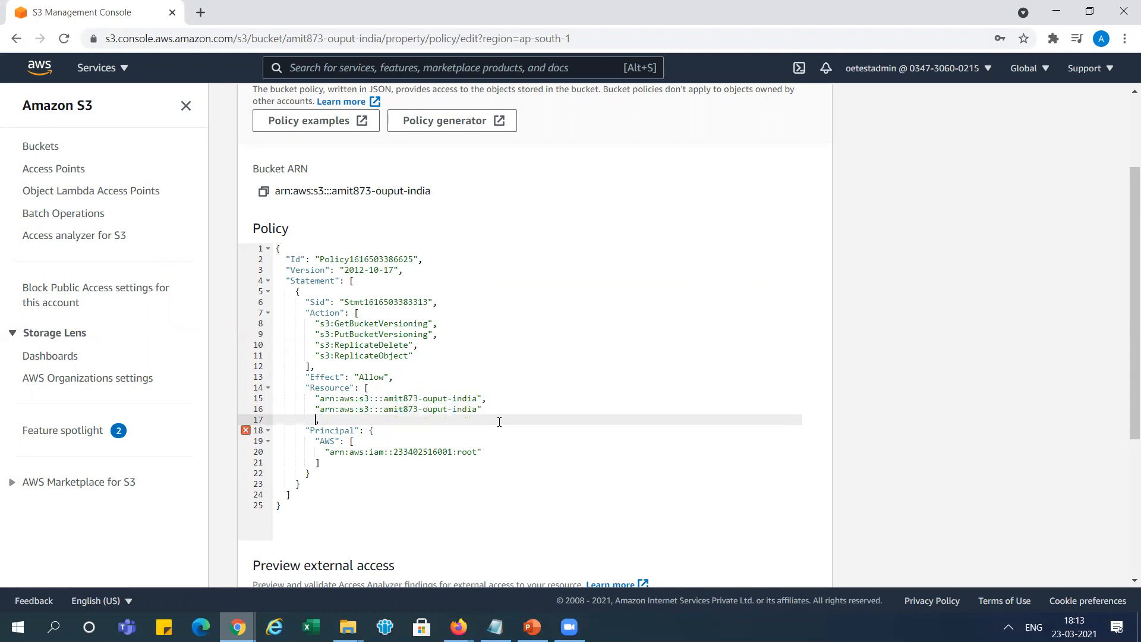
{"action": "key", "text": "Up"}
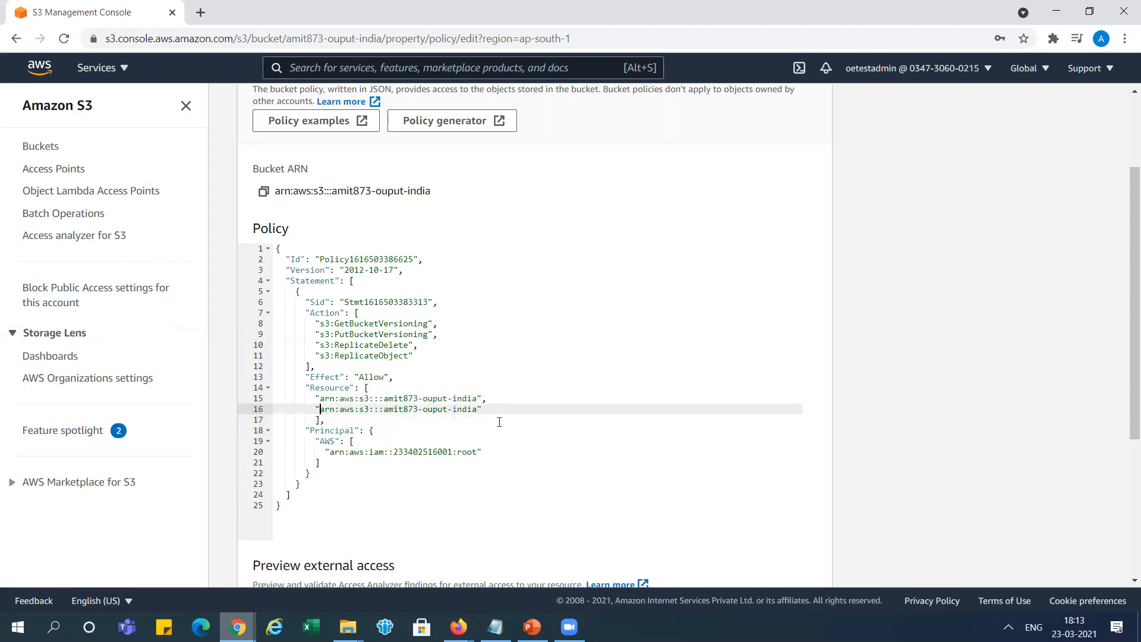
{"action": "key", "text": "Down"}
{"action": "key", "text": "BackSpace"}
Step: Append /* to the first amit873-ouput-india ARN in the policy's Resource list
{"action": "key", "text": "Up"}
{"action": "key", "text": "Up"}
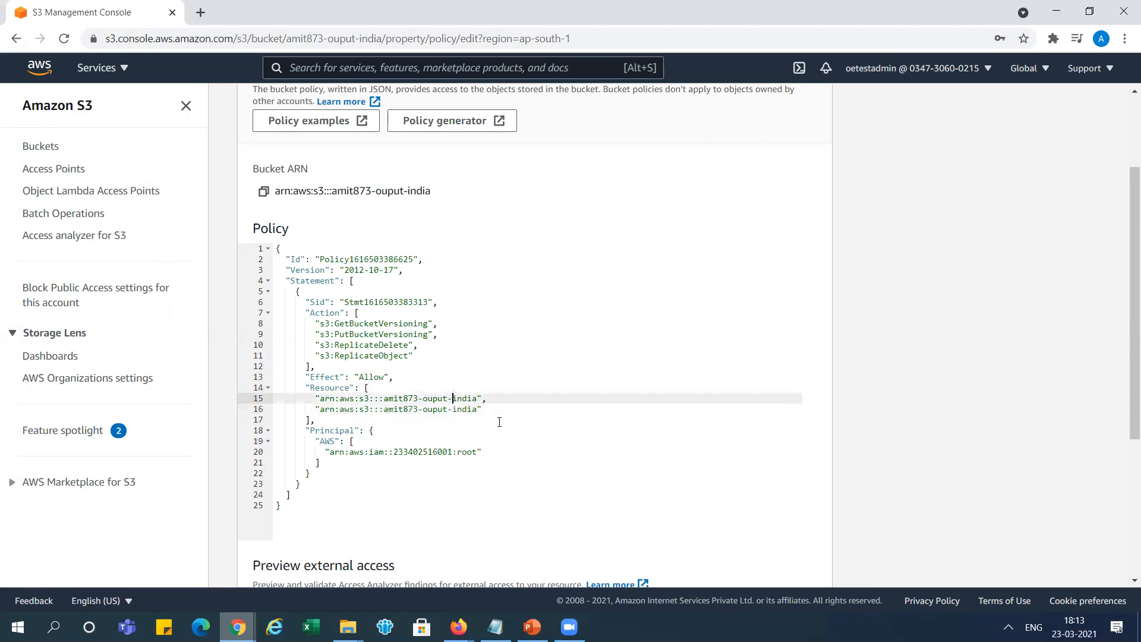
{"action": "key", "text": "Right"}
{"action": "key", "text": "Right"}
{"action": "key", "text": "Right"}
{"action": "key", "text": "Right"}
{"action": "type", "text": "/*"}
{"action": "left_click", "coordinate": [520, 419]}
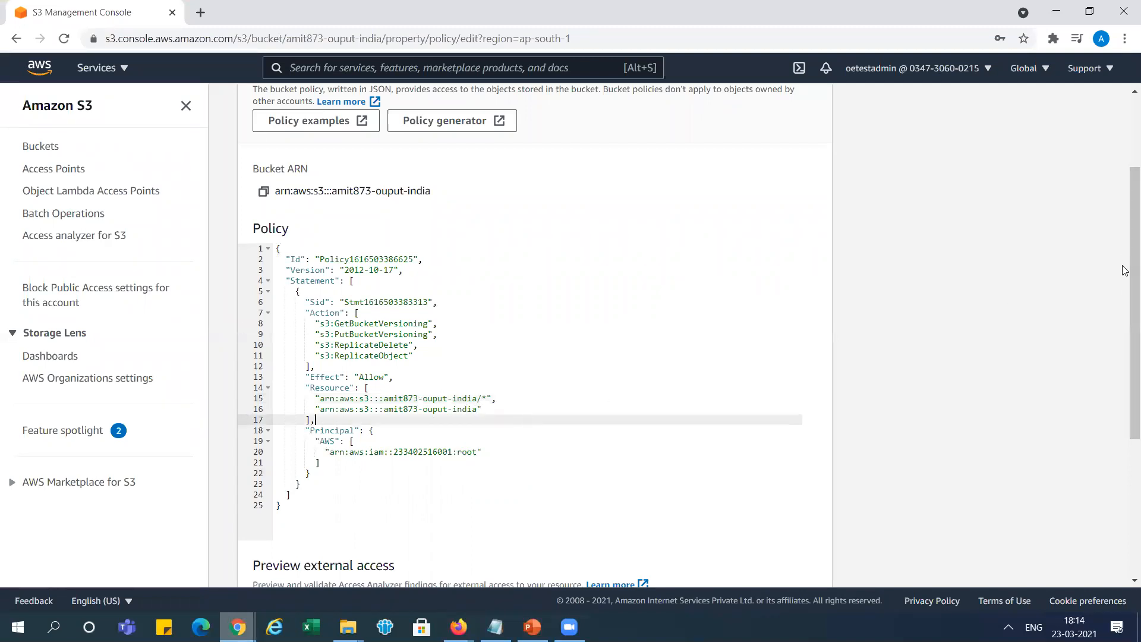
Step: Compare the edited policy with the PowerPoint slide and save the bucket policy changes
{"action": "scroll", "coordinate": [1123, 309], "scroll_direction": "down", "scroll_amount": 3}
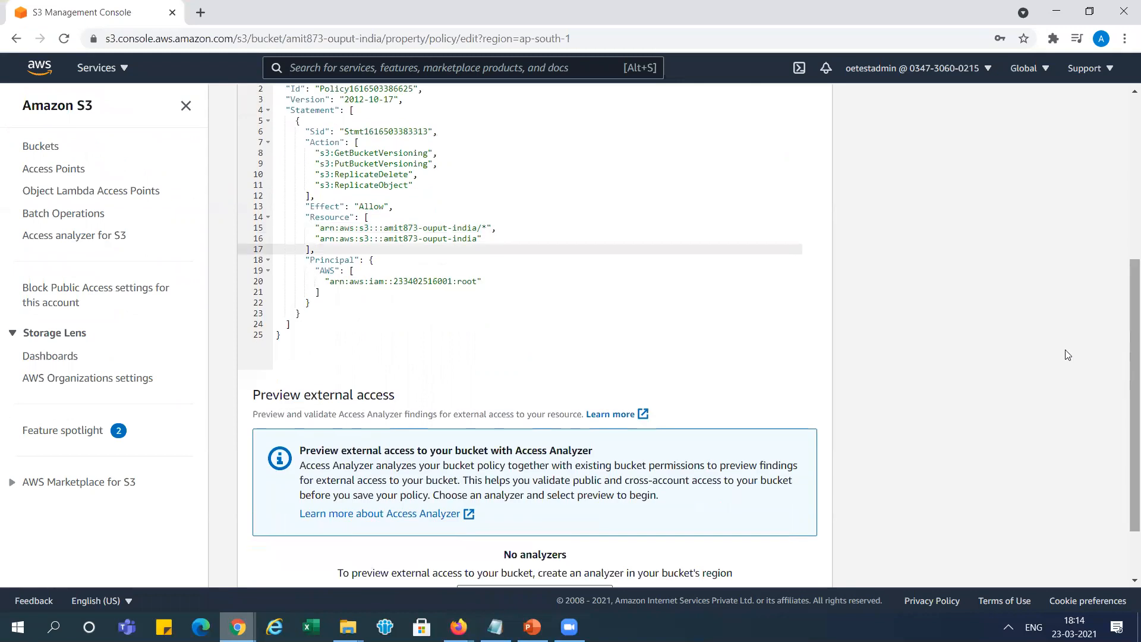
{"action": "key", "text": "alt+Tab"}
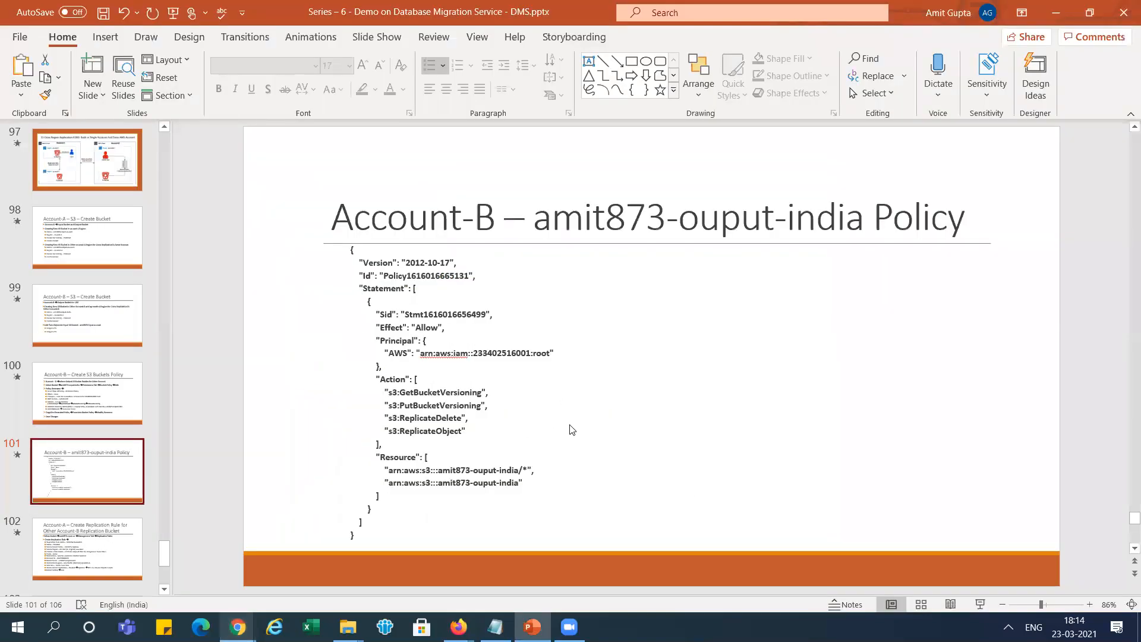
{"action": "key", "text": "alt+Tab"}
{"action": "scroll", "coordinate": [1120, 387], "scroll_direction": "down", "scroll_amount": 2}
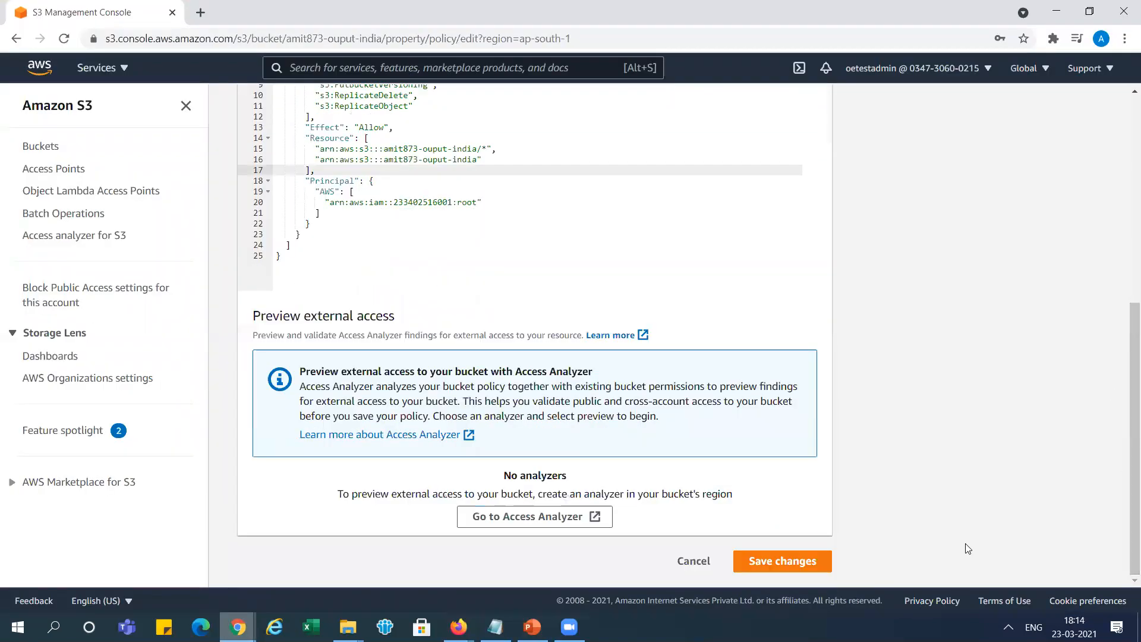
{"action": "left_click", "coordinate": [811, 574]}
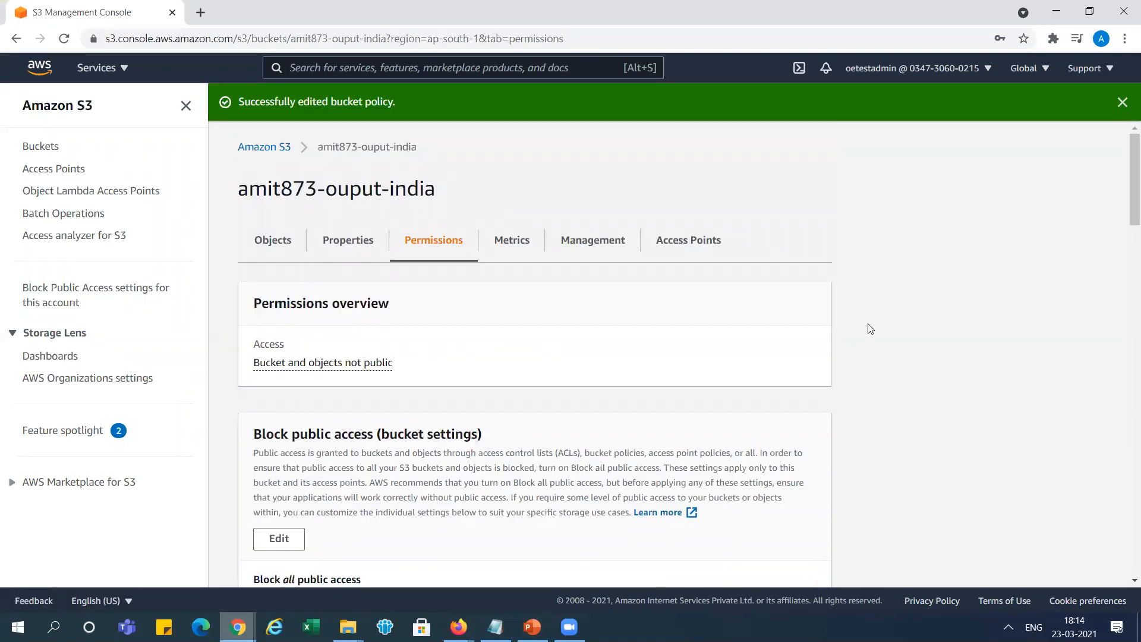
Step: Read the Account-A replication rule slide in PowerPoint and switch to the Firefox window showing the amit873-input-us-east bucket
{"action": "left_click", "coordinate": [532, 627]}
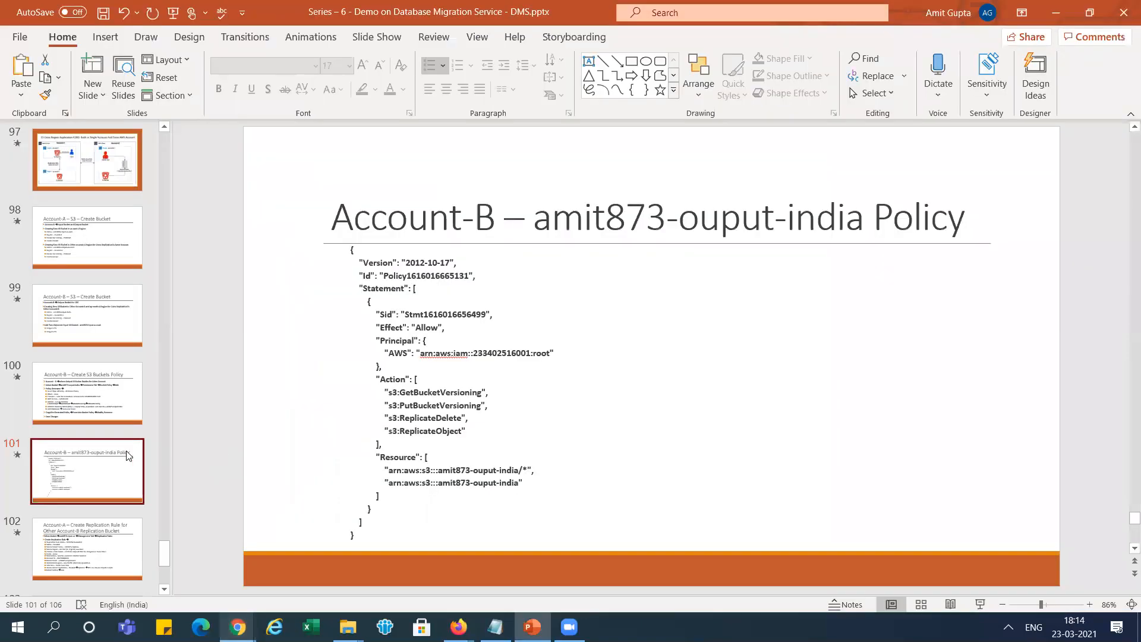
{"action": "left_click", "coordinate": [92, 529]}
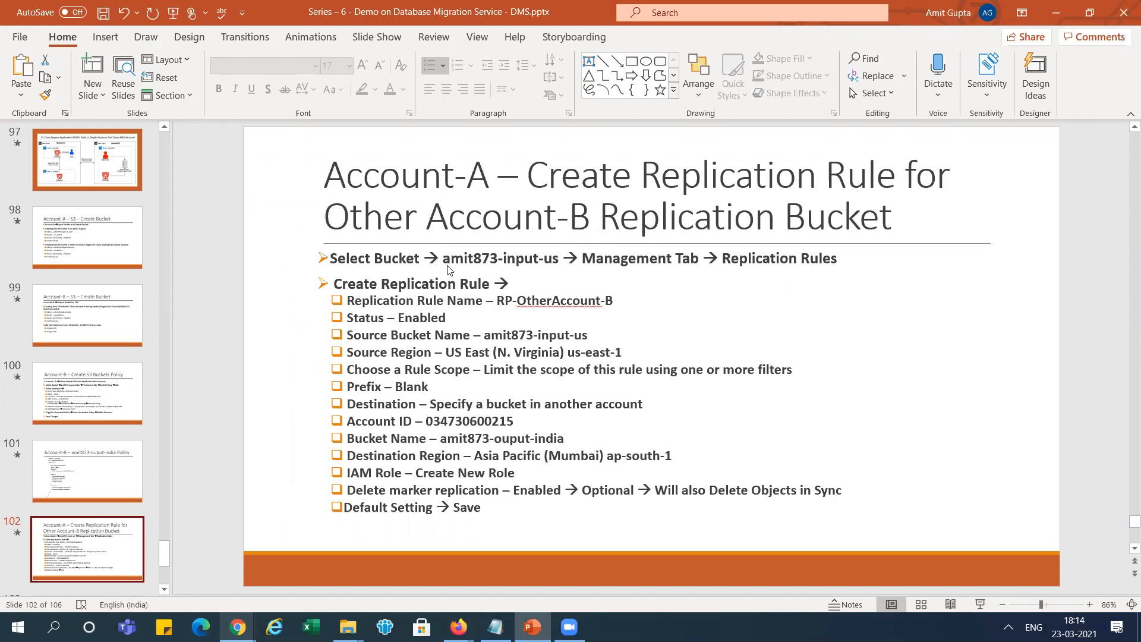
{"action": "key", "text": "alt+Tab"}
{"action": "key", "text": "alt+Tab"}
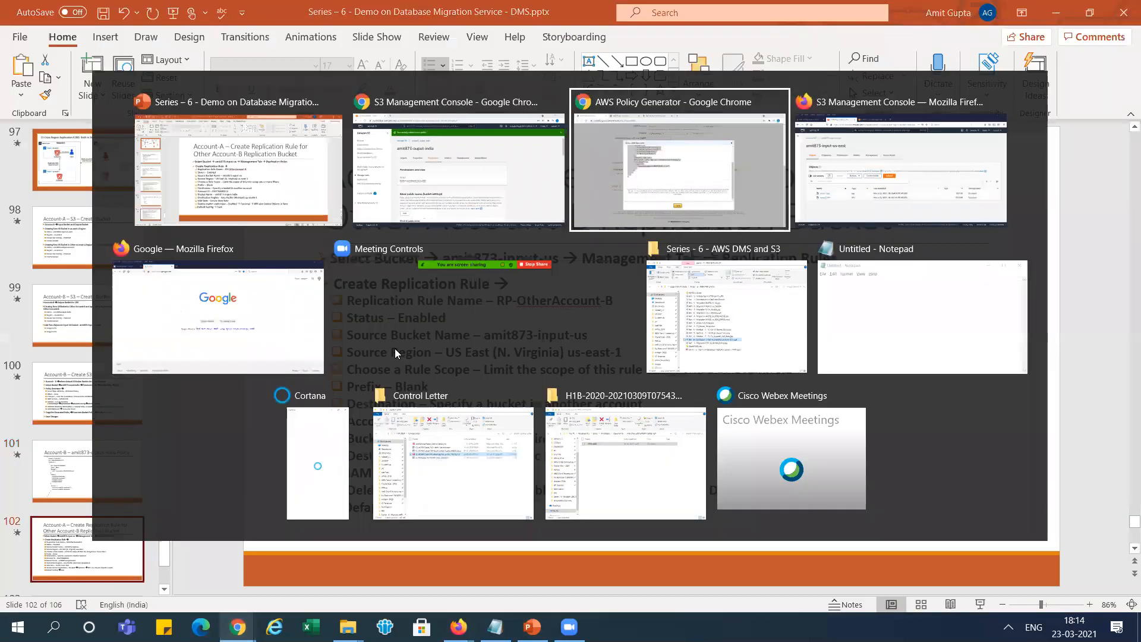
{"action": "key", "text": "alt+Tab"}
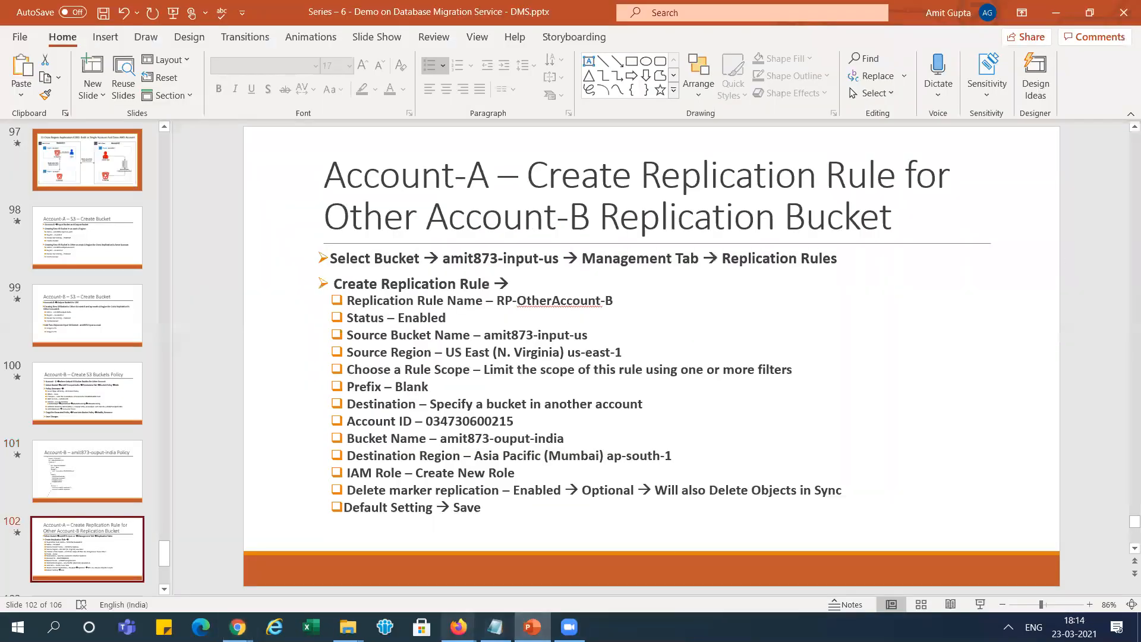
{"action": "mouse_move", "coordinate": [458, 627]}
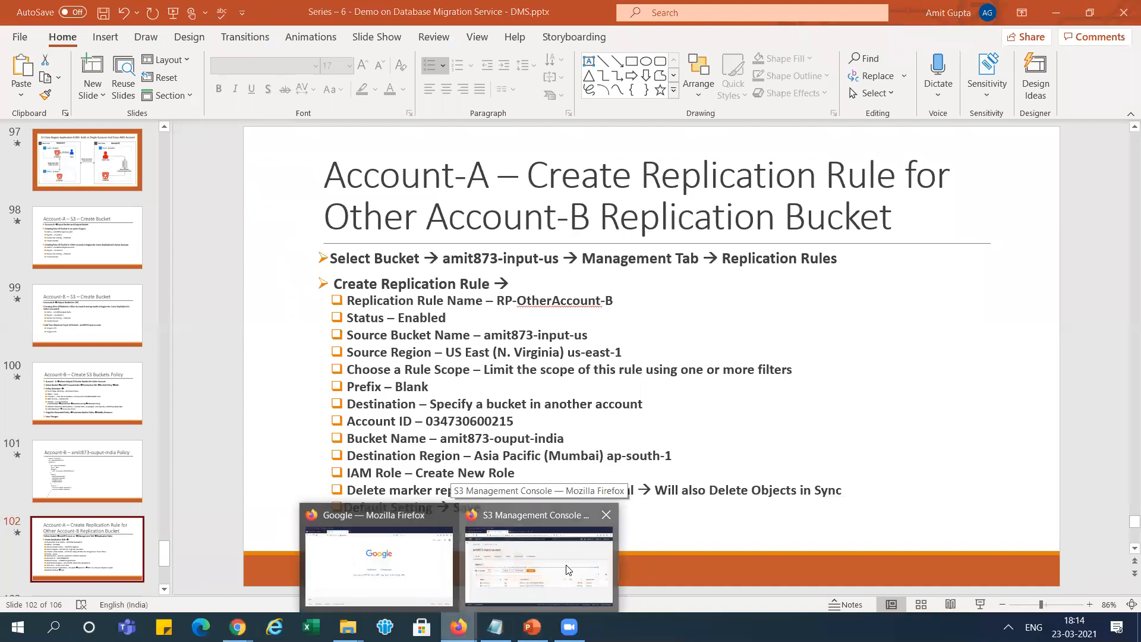
{"action": "left_click", "coordinate": [595, 567]}
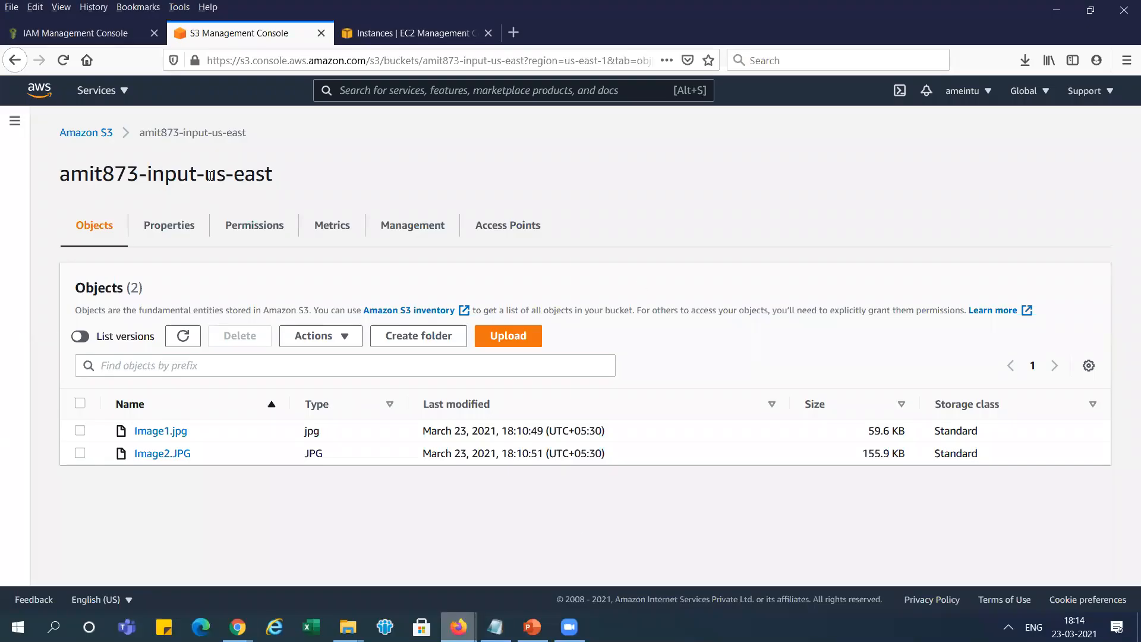
Step: In PowerPoint, correct the bucket name in the slide's Select Bucket line to amit873-input-us-east
{"action": "key", "text": "alt+Tab"}
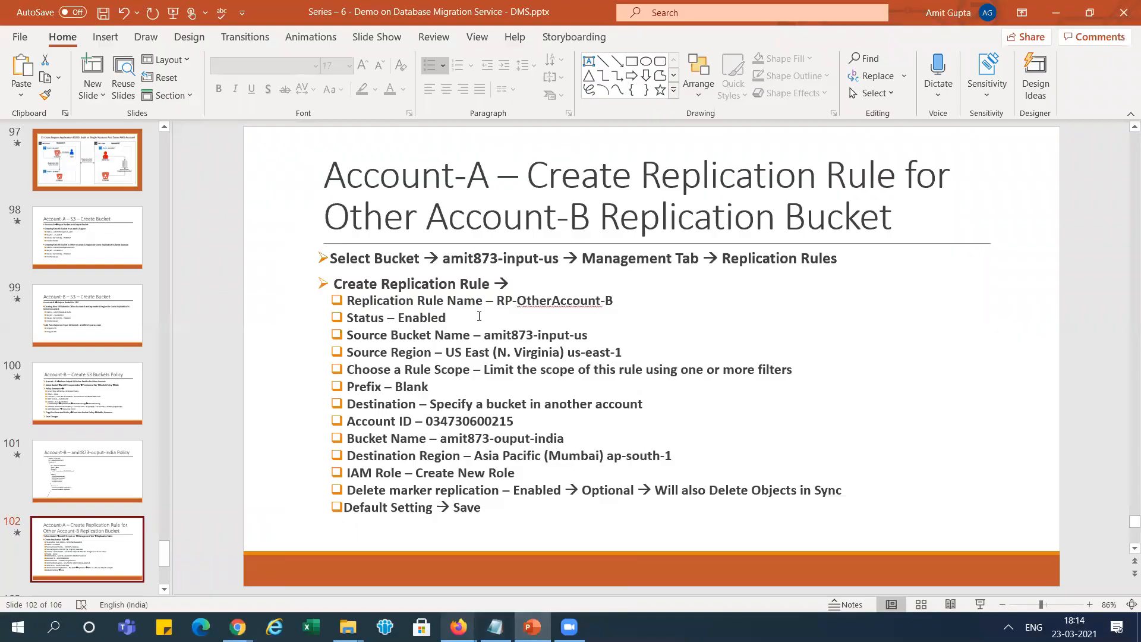
{"action": "left_click", "coordinate": [562, 259]}
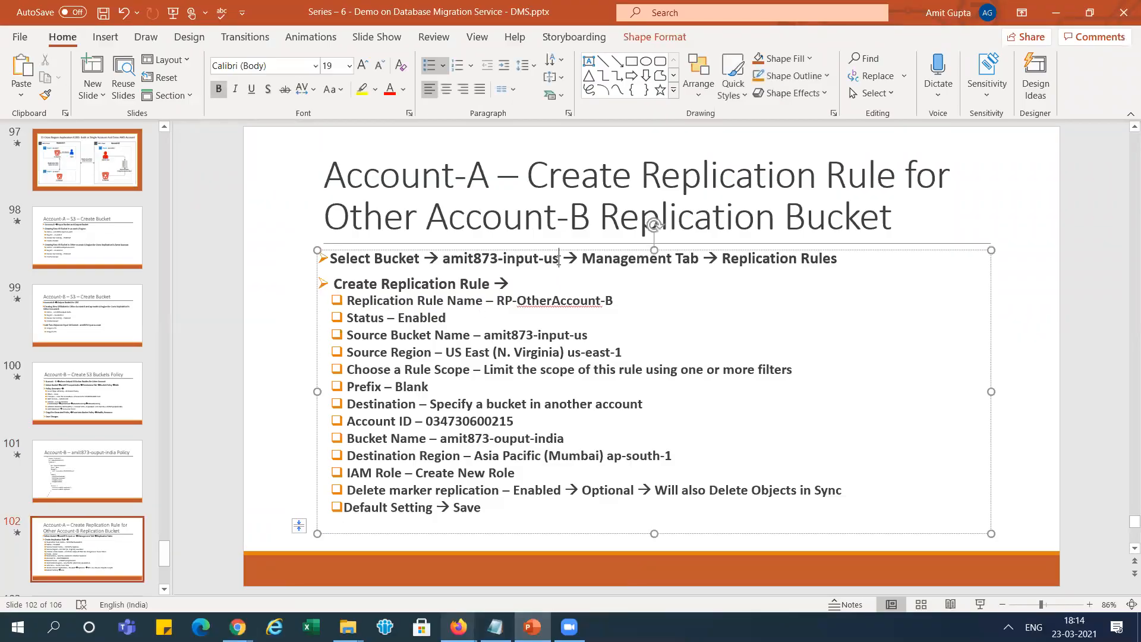
{"action": "type", "text": "-east"}
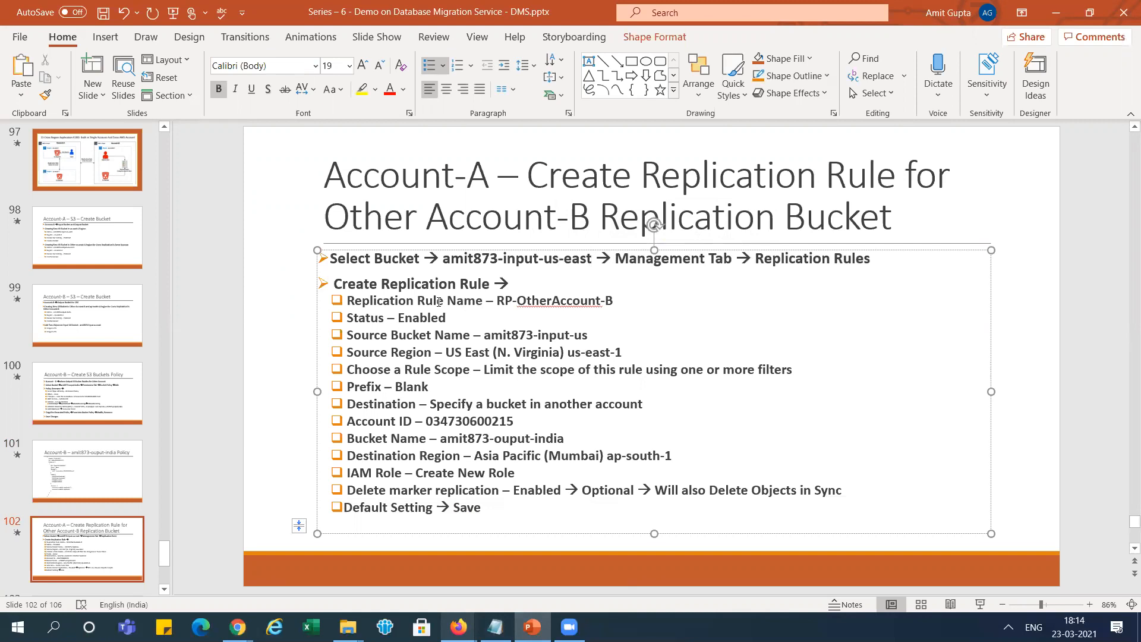
Step: Copy the replication rule name RP-OtherAccount-B from the slide
{"action": "left_click_drag", "start_coordinate": [425, 289], "coordinate": [652, 301]}
{"action": "key", "text": "ctrl+c"}
{"action": "left_click", "coordinate": [546, 297]}
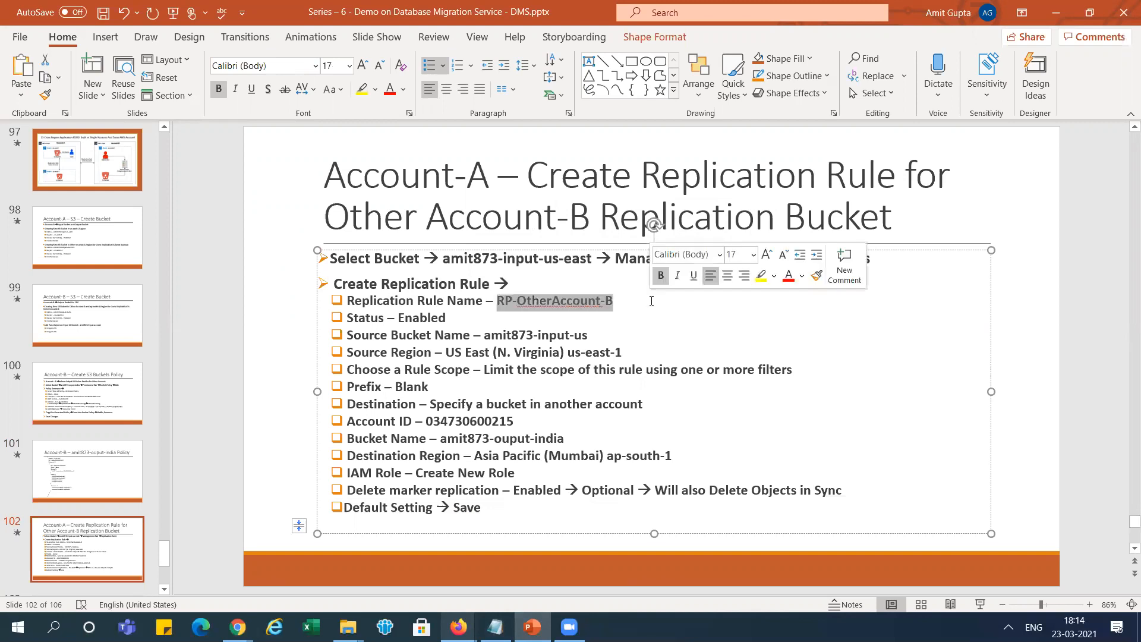
Step: Correct the slide's source bucket name to amit873-input-us-east and check it against the bucket open in Firefox
{"action": "left_click", "coordinate": [602, 335]}
{"action": "type", "text": "-east"}
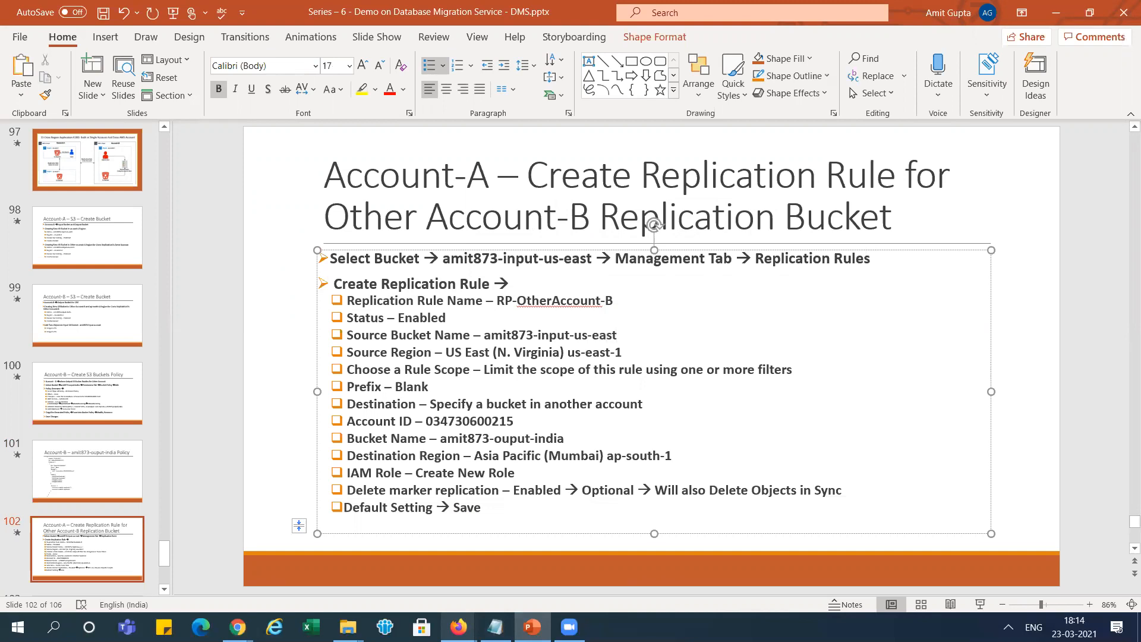
{"action": "key", "text": "alt+Tab"}
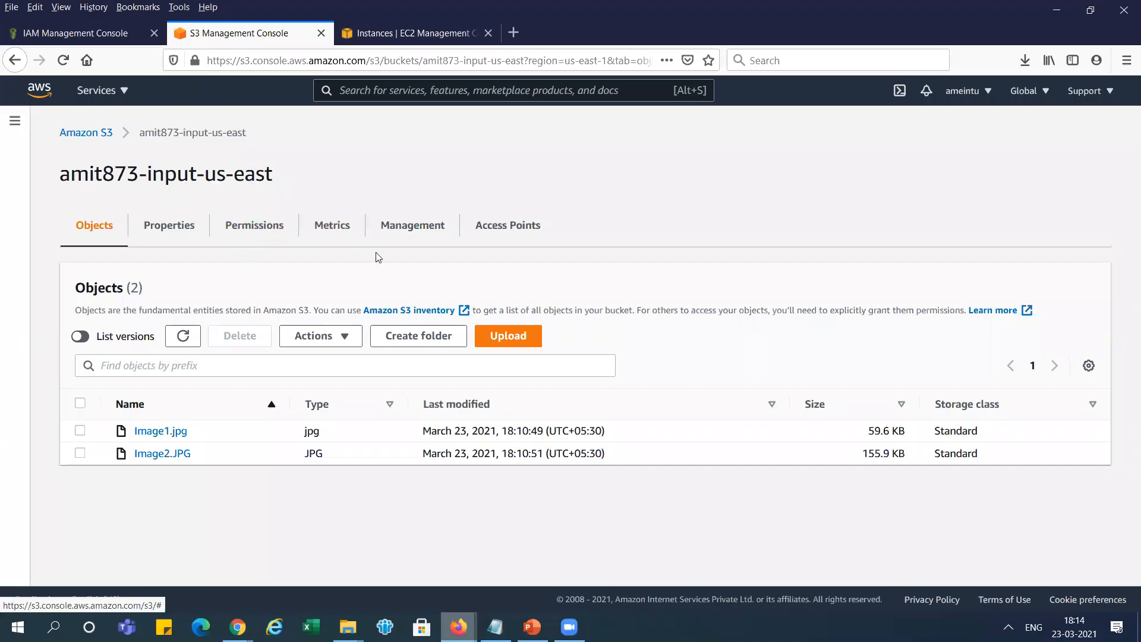
{"action": "key", "text": "alt+Tab"}
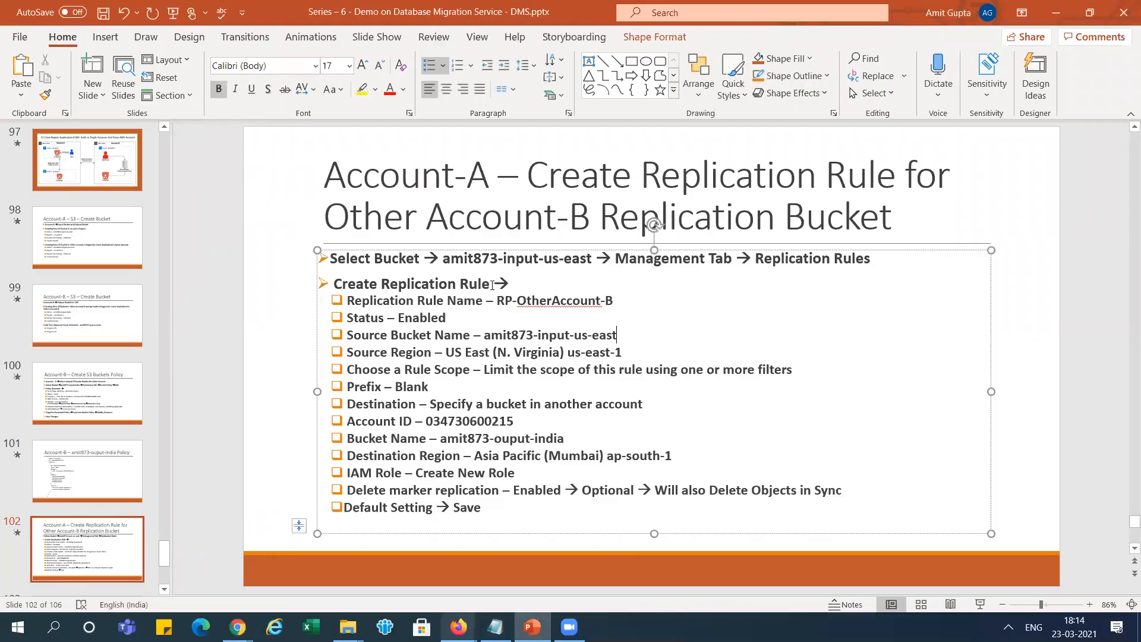
Step: In Firefox, start a new replication rule for amit873-input-us-east and name it RP-OtherAccount-B
{"action": "key", "text": "alt+Tab"}
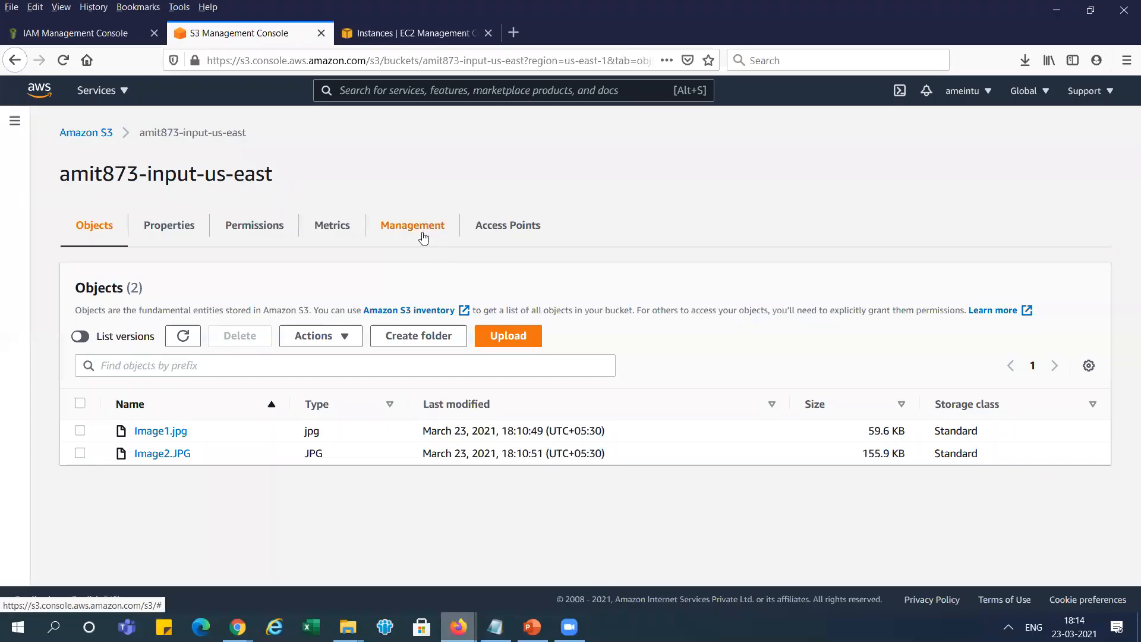
{"action": "left_click", "coordinate": [424, 238]}
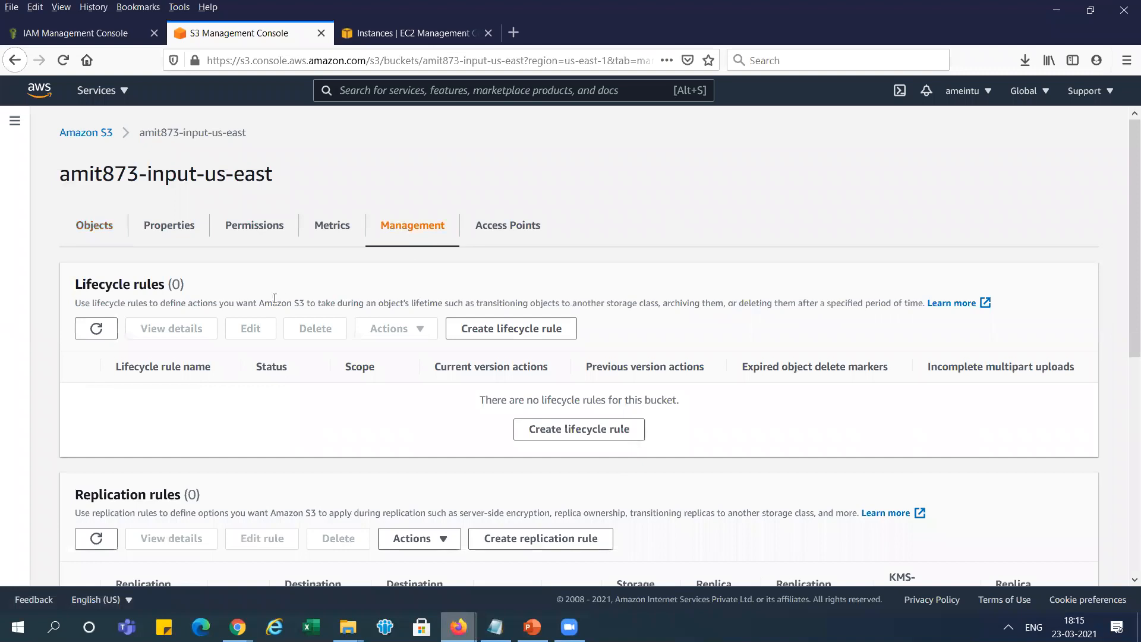
{"action": "scroll", "coordinate": [1124, 195], "scroll_direction": "down", "scroll_amount": 3}
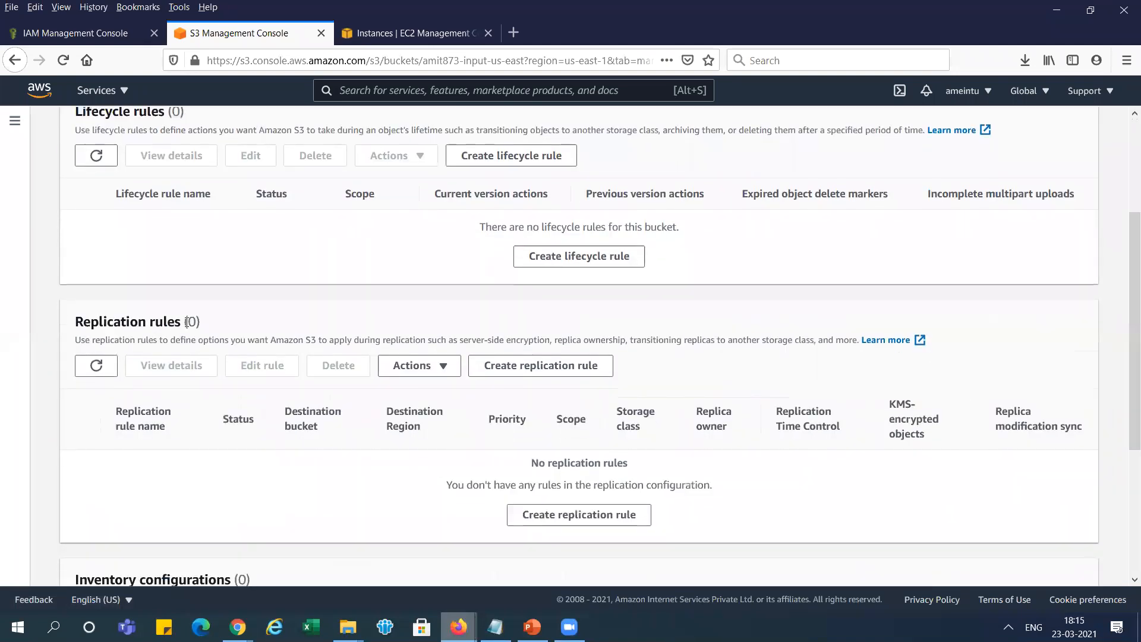
{"action": "left_click", "coordinate": [575, 373]}
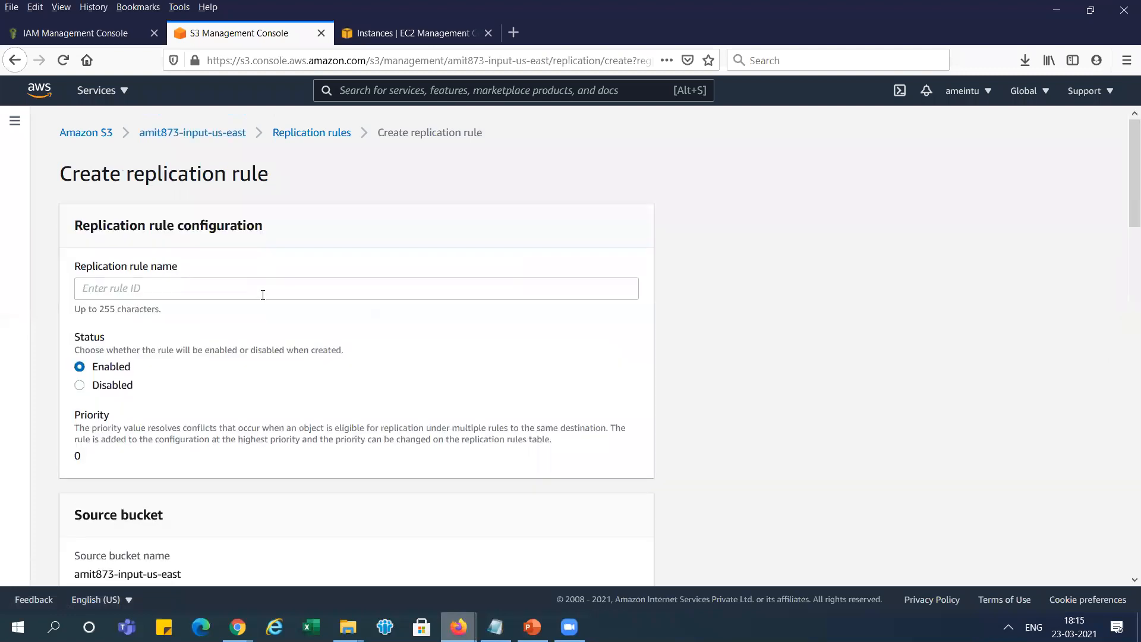
{"action": "left_click", "coordinate": [260, 284]}
{"action": "key", "text": "ctrl+v"}
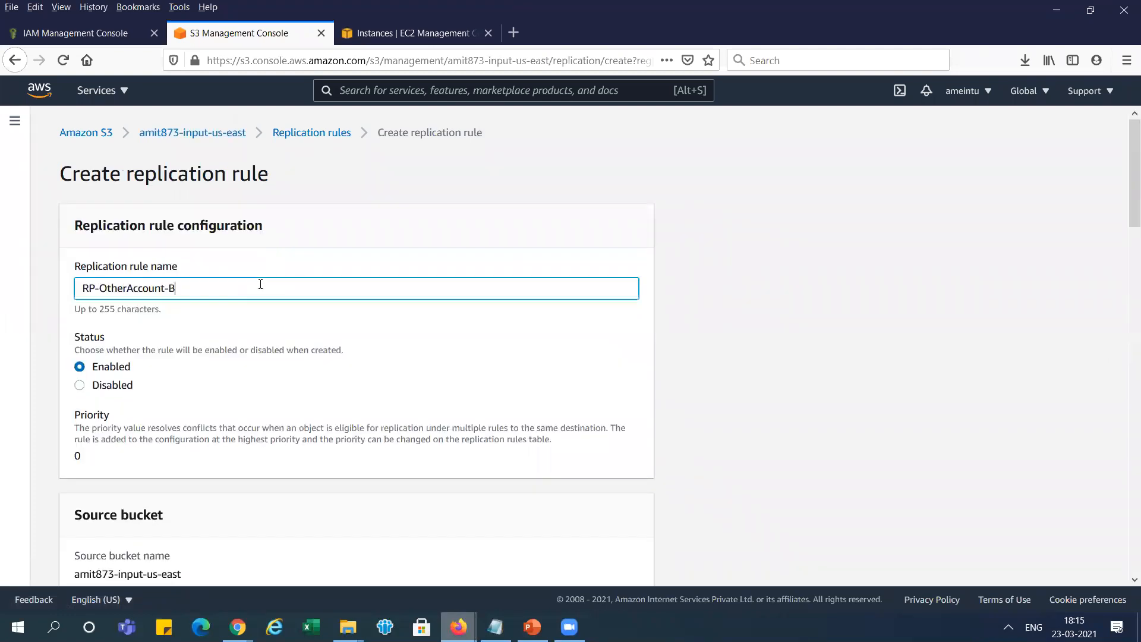
Step: Check the rule's source bucket, scope and prefix settings against the PowerPoint slide and read its destination instructions
{"action": "left_click_drag", "start_coordinate": [1126, 157], "coordinate": [1123, 230]}
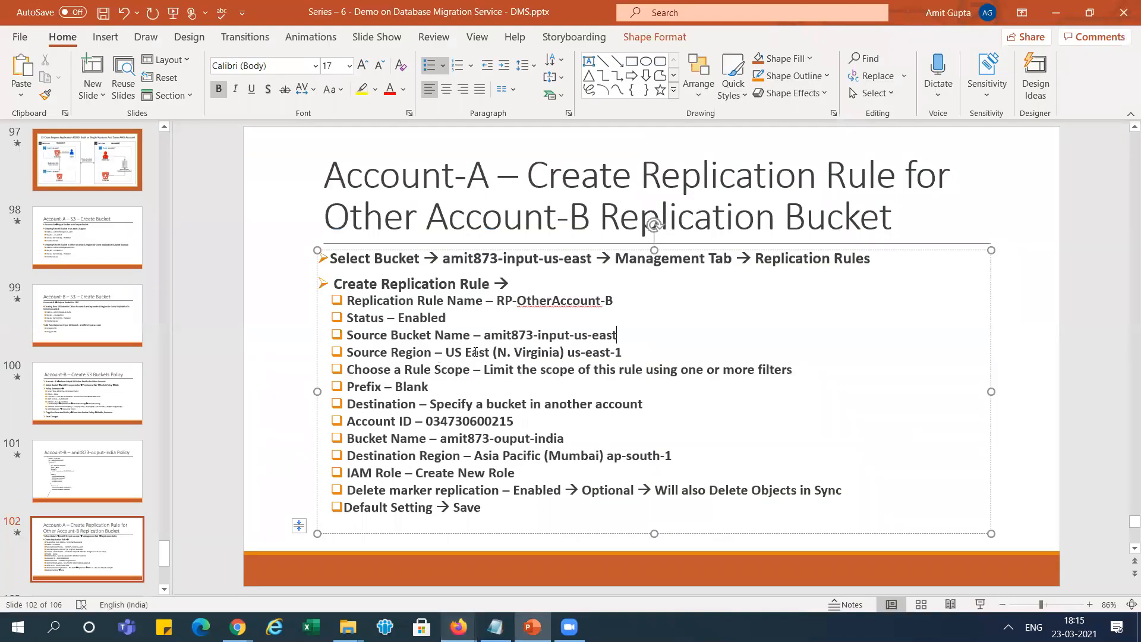
{"action": "key", "text": "alt+Tab"}
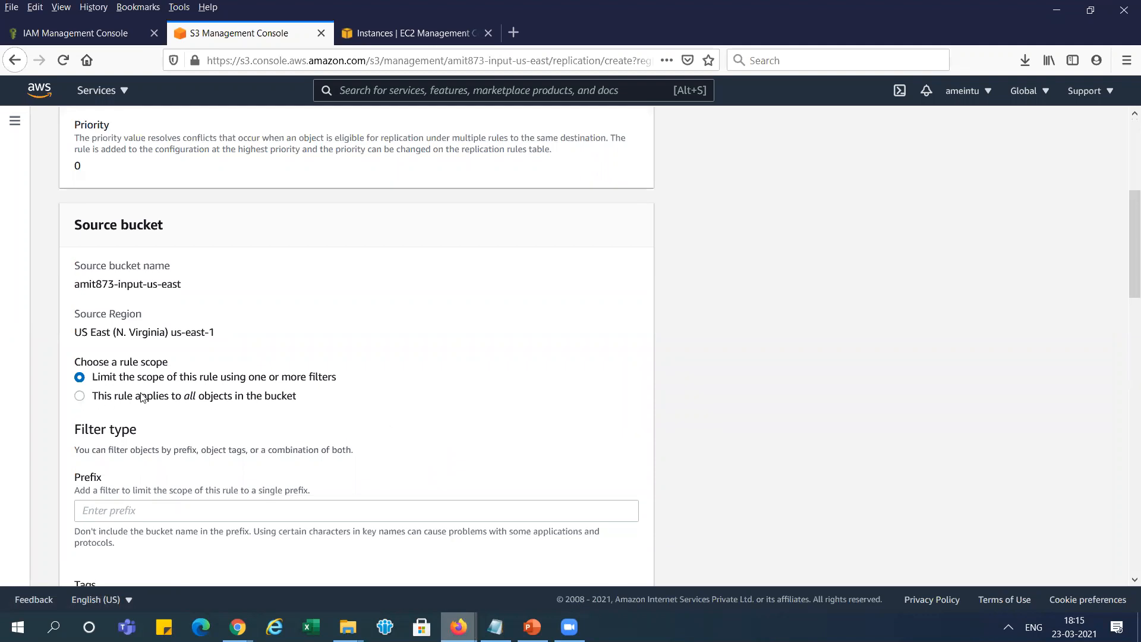
{"action": "left_click_drag", "start_coordinate": [1125, 292], "coordinate": [1124, 343]}
{"action": "scroll", "coordinate": [1124, 344], "scroll_direction": "down", "scroll_amount": 1}
{"action": "key", "text": "alt+Tab"}
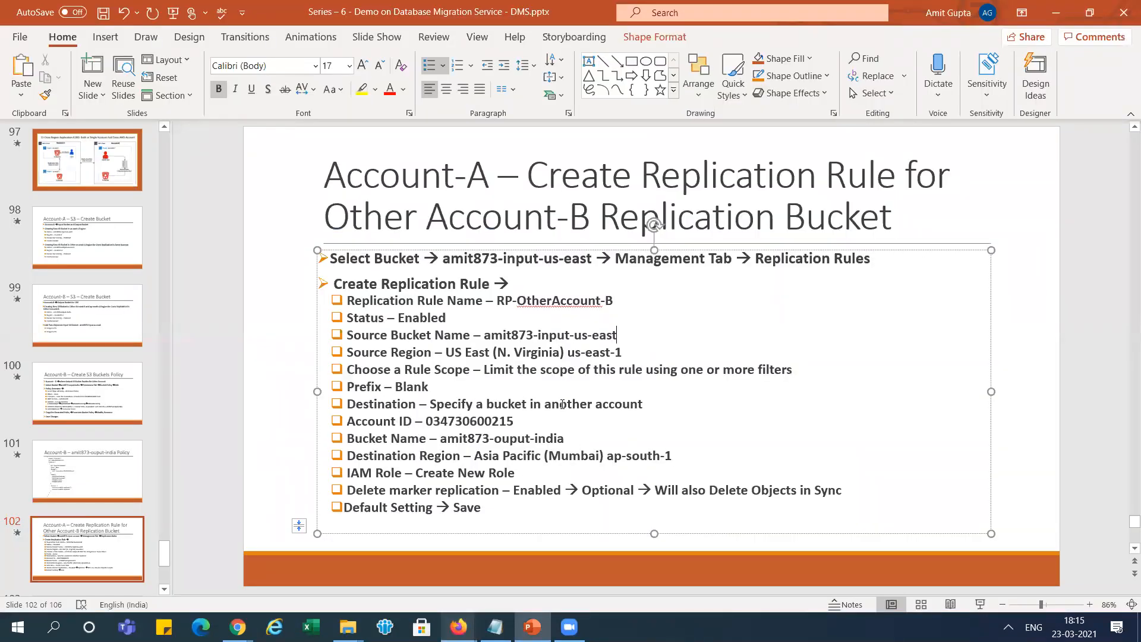
Step: In Firefox, set the replication rule's destination to specify a bucket in another account
{"action": "key", "text": "alt+Tab"}
{"action": "left_click_drag", "start_coordinate": [1126, 261], "coordinate": [1125, 335]}
{"action": "scroll", "coordinate": [1125, 336], "scroll_direction": "down", "scroll_amount": 2}
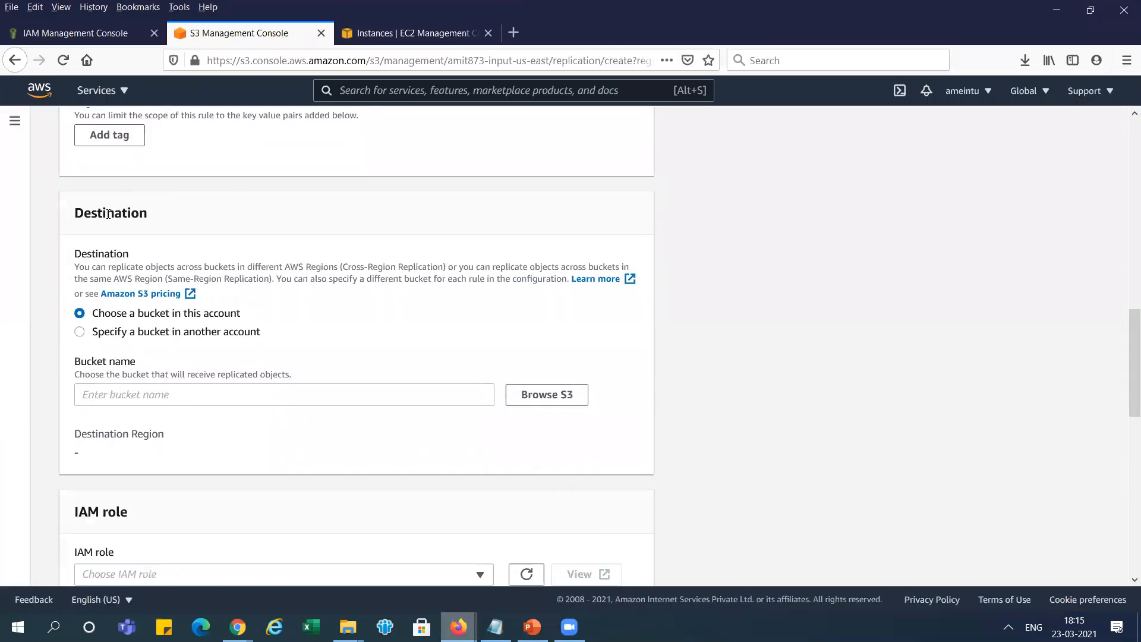
{"action": "left_click", "coordinate": [83, 334]}
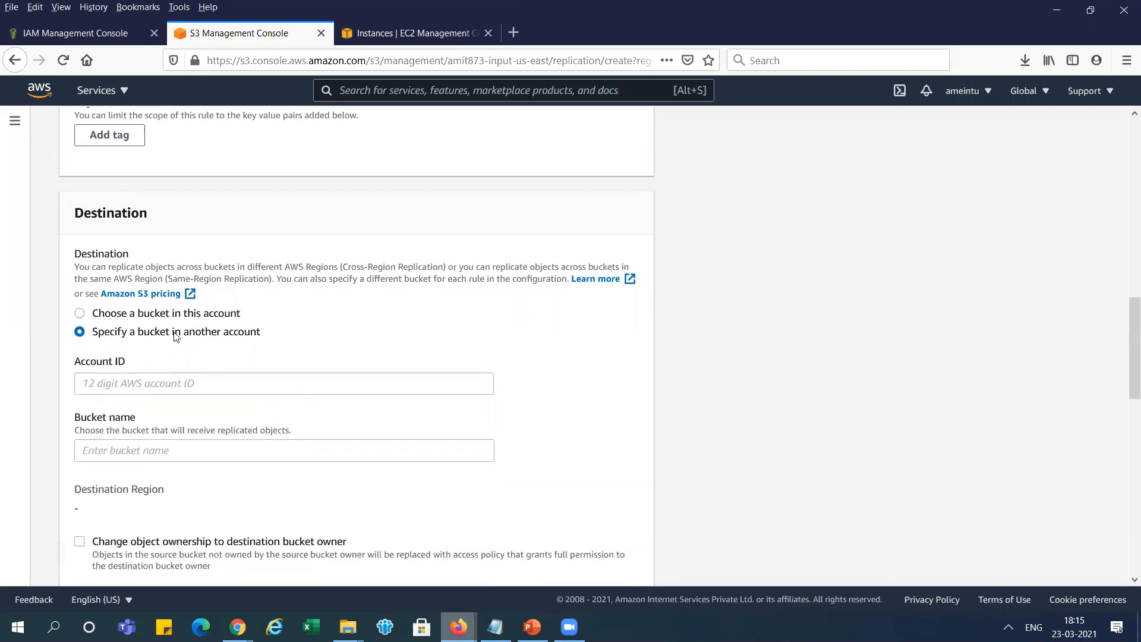
{"action": "left_click_drag", "start_coordinate": [175, 334], "coordinate": [255, 336]}
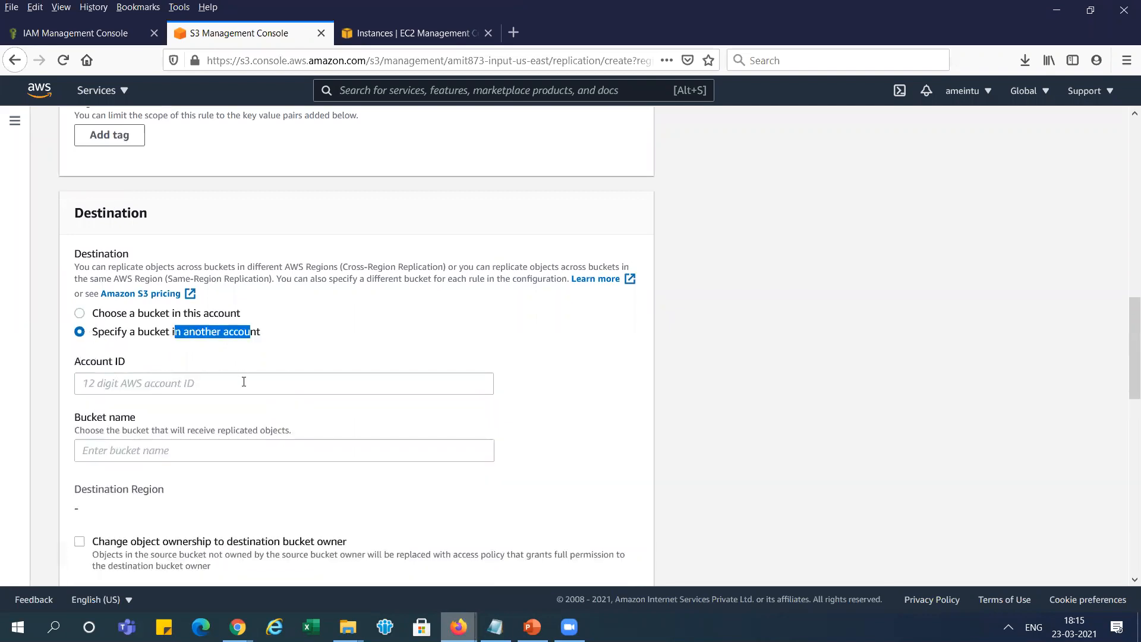
Step: Copy Account-B's account ID from the PowerPoint slide for the rule's destination
{"action": "left_click", "coordinate": [244, 381]}
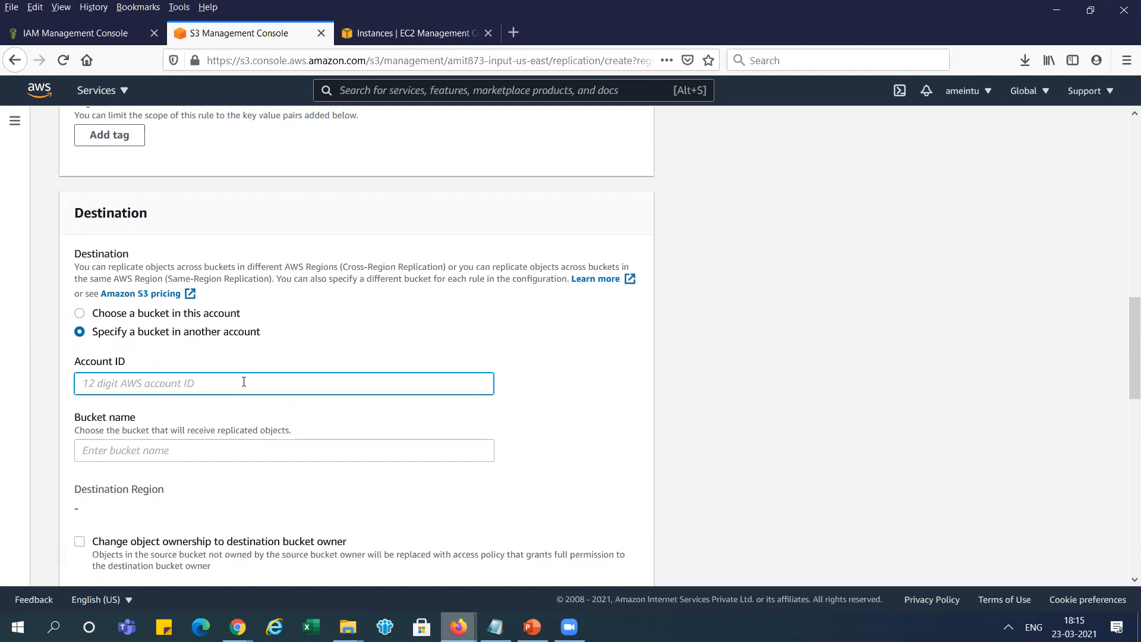
{"action": "key", "text": "alt+Tab"}
{"action": "left_click_drag", "start_coordinate": [426, 422], "coordinate": [512, 420]}
{"action": "key", "text": "ctrl+c"}
Step: In Chrome, open the account details in Account-B's IAM console to verify the destination account ID
{"action": "mouse_move", "coordinate": [237, 627]}
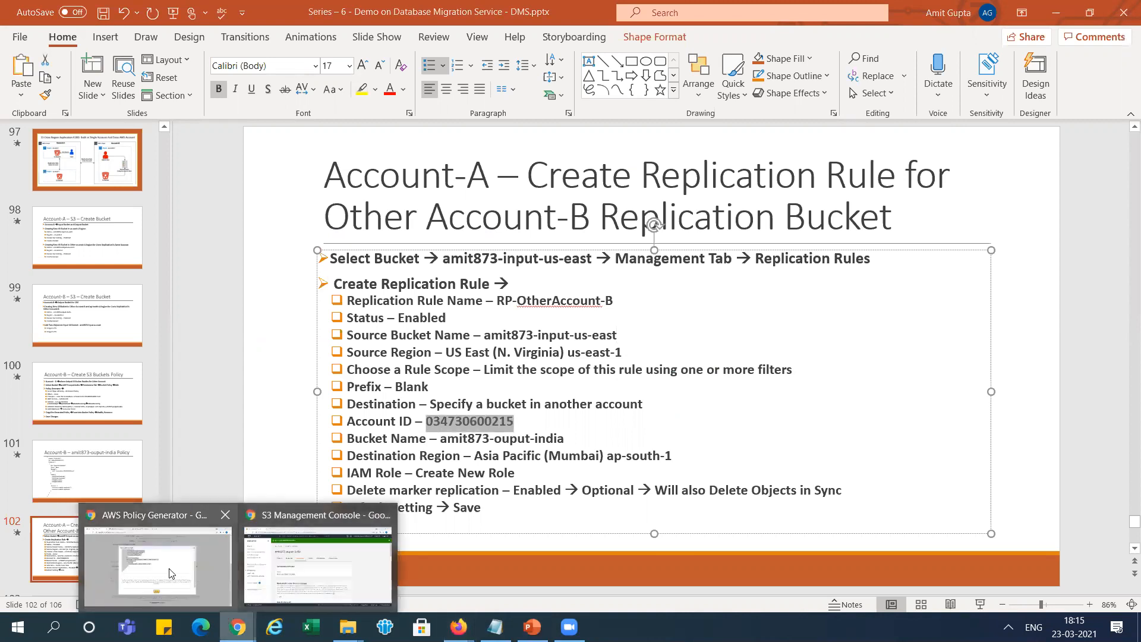
{"action": "left_click", "coordinate": [214, 576]}
{"action": "left_click", "coordinate": [851, 160]}
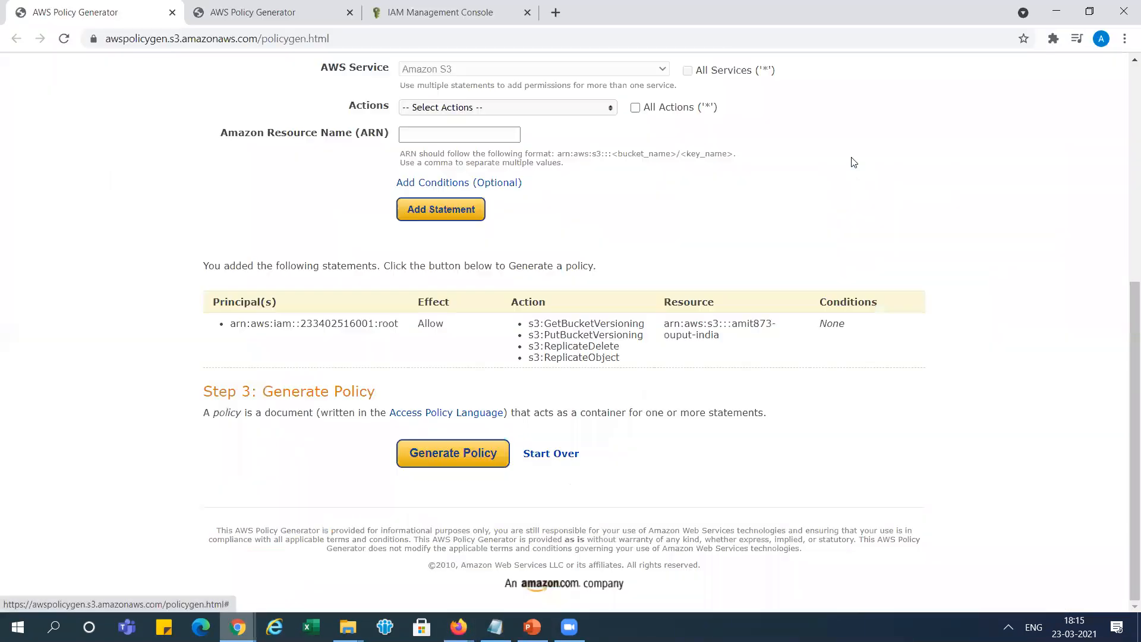
{"action": "left_click", "coordinate": [291, 15]}
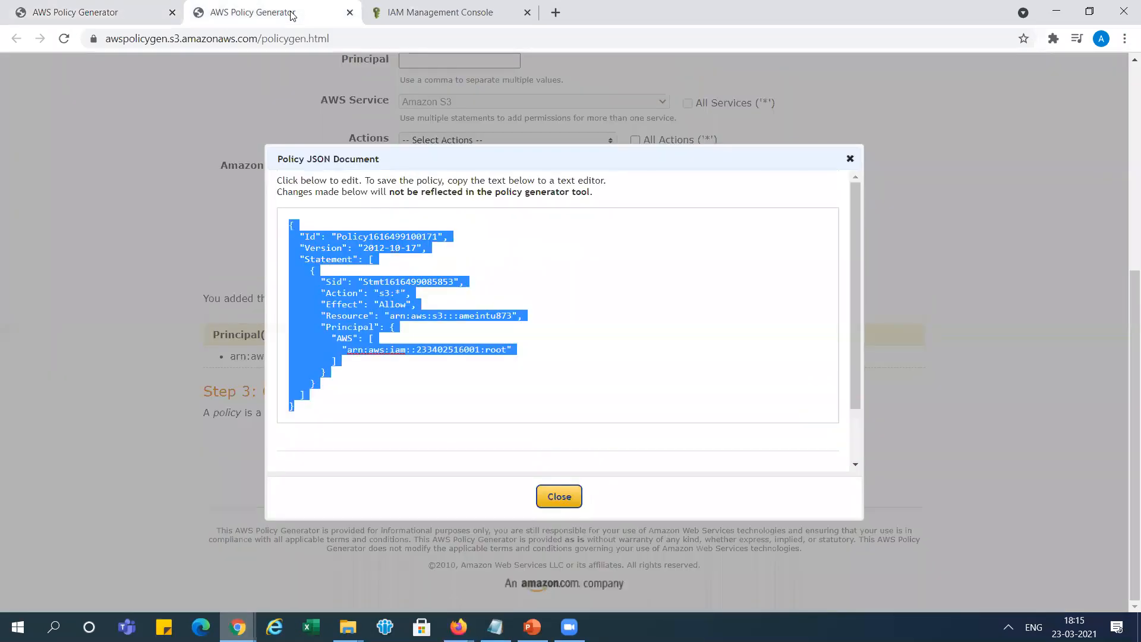
{"action": "left_click", "coordinate": [119, 17]}
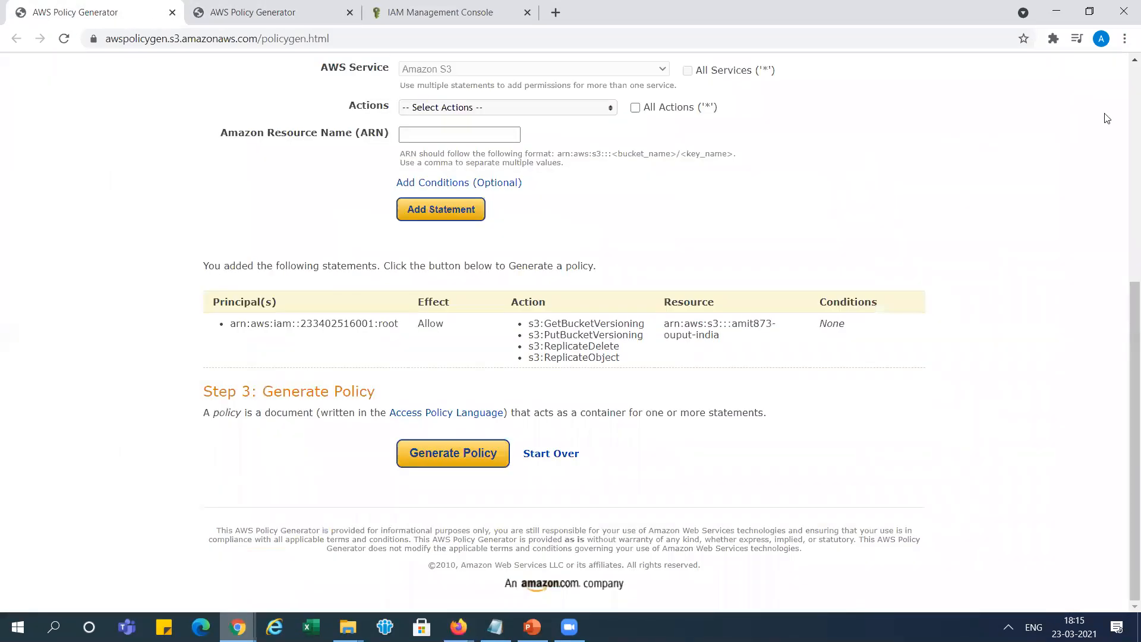
{"action": "scroll", "coordinate": [1123, 92], "scroll_direction": "up", "scroll_amount": 6}
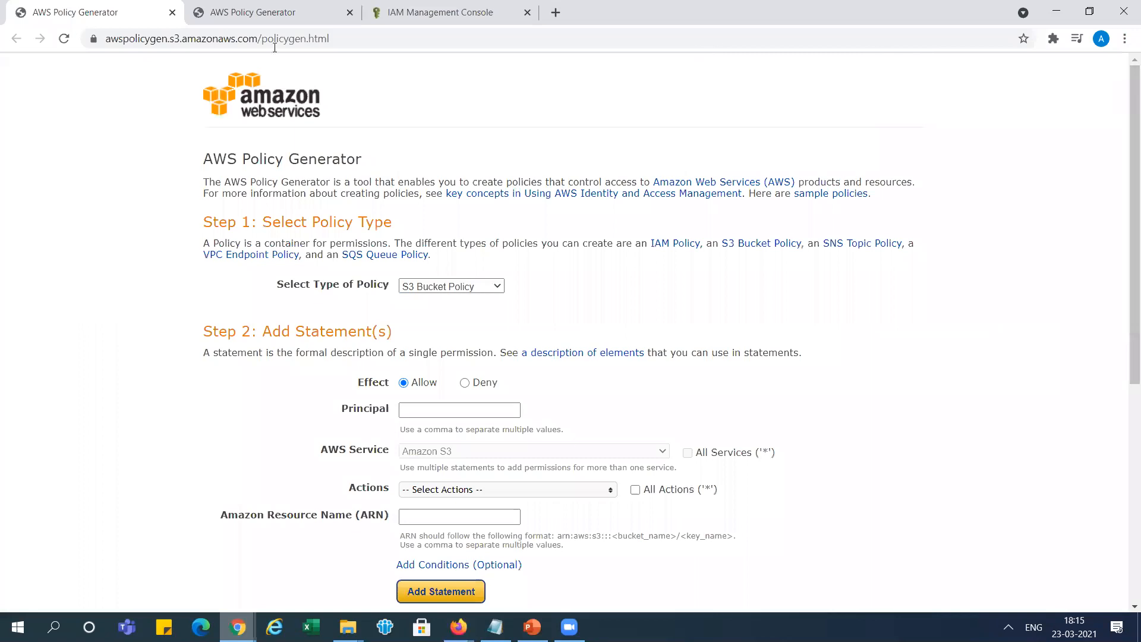
{"action": "left_click", "coordinate": [425, 11]}
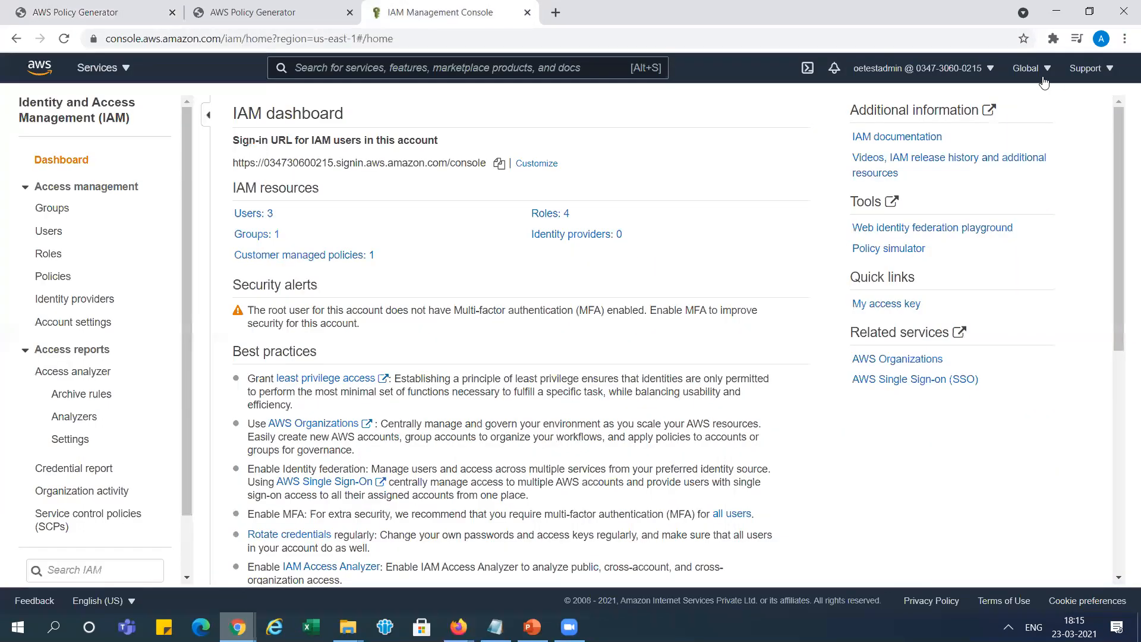
{"action": "left_click", "coordinate": [991, 69]}
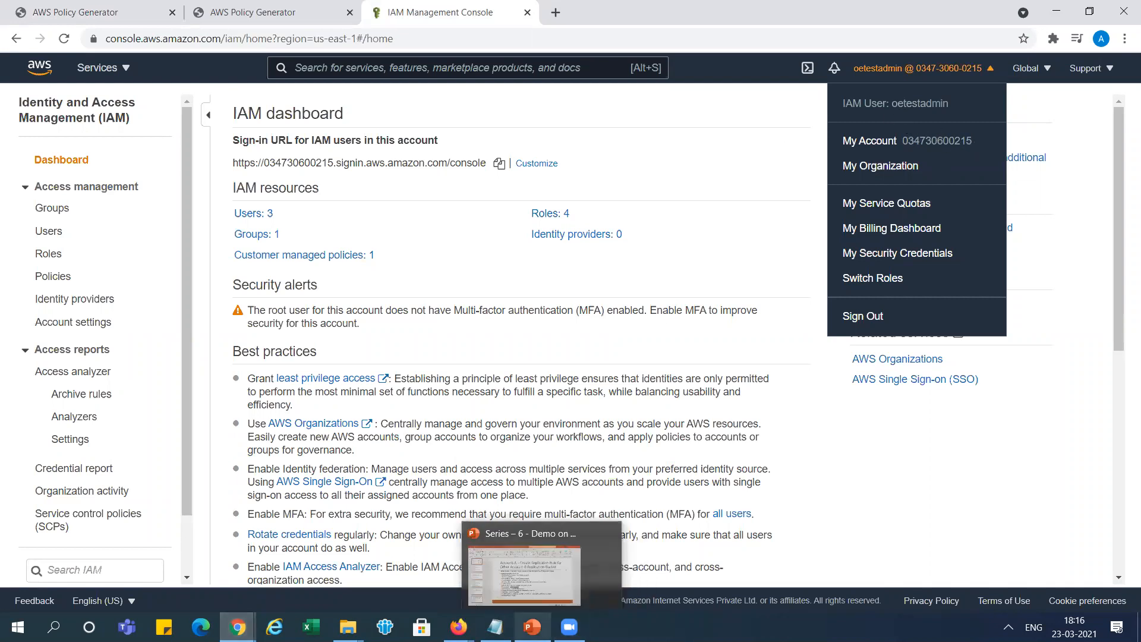
Step: Return to the replication rule in Firefox and enter Account-B's account ID for the destination
{"action": "mouse_move", "coordinate": [532, 627]}
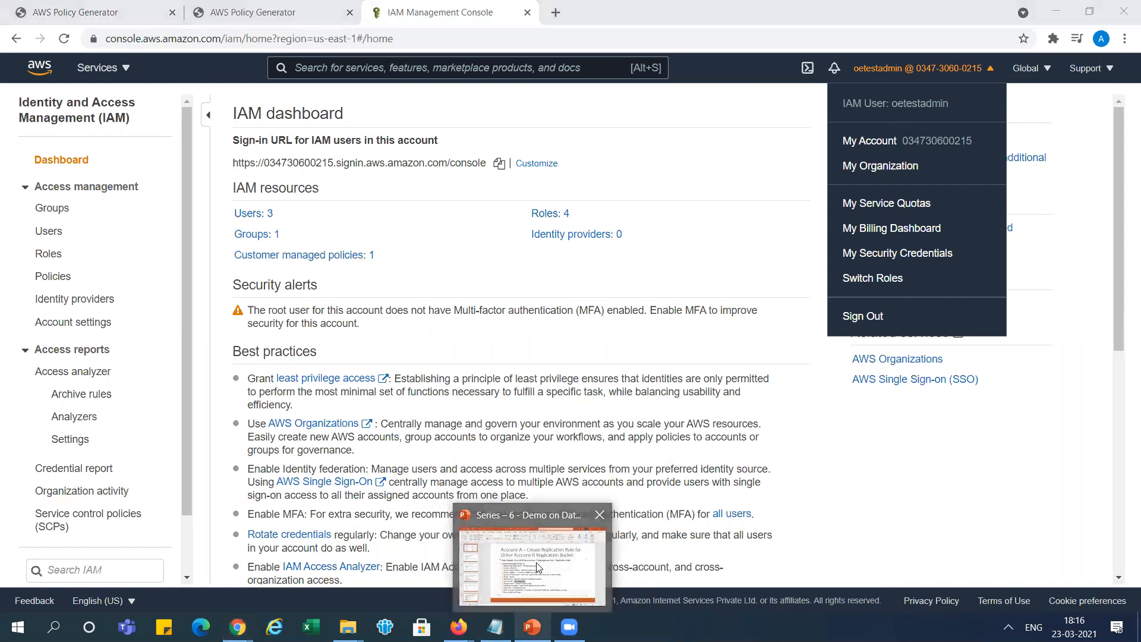
{"action": "left_click", "coordinate": [517, 555]}
{"action": "mouse_move", "coordinate": [459, 627]}
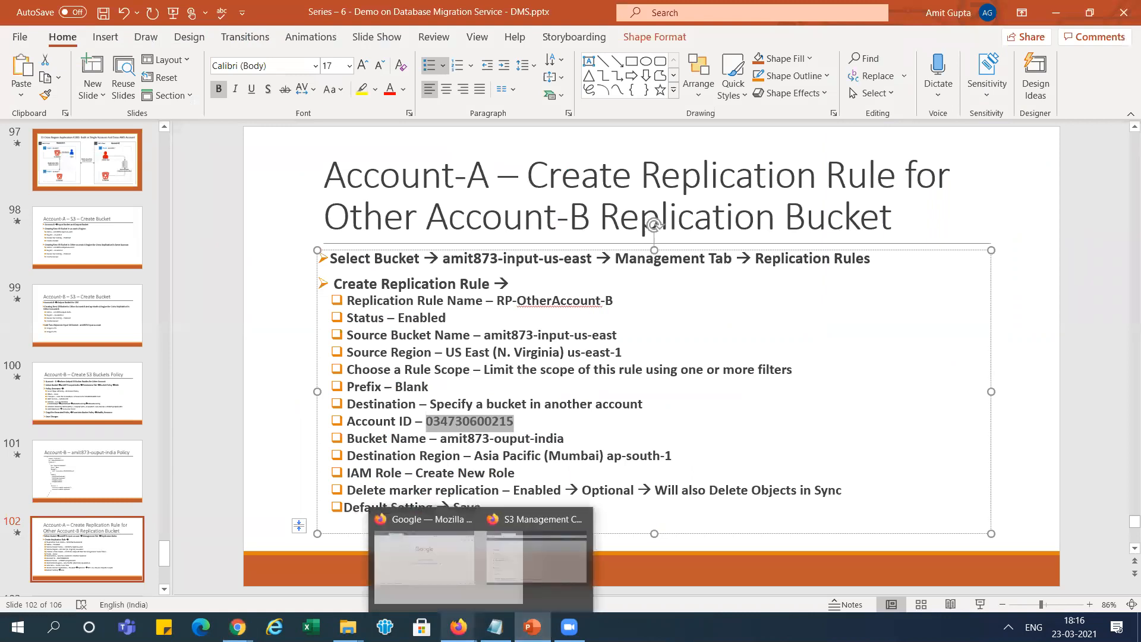
{"action": "left_click", "coordinate": [541, 556]}
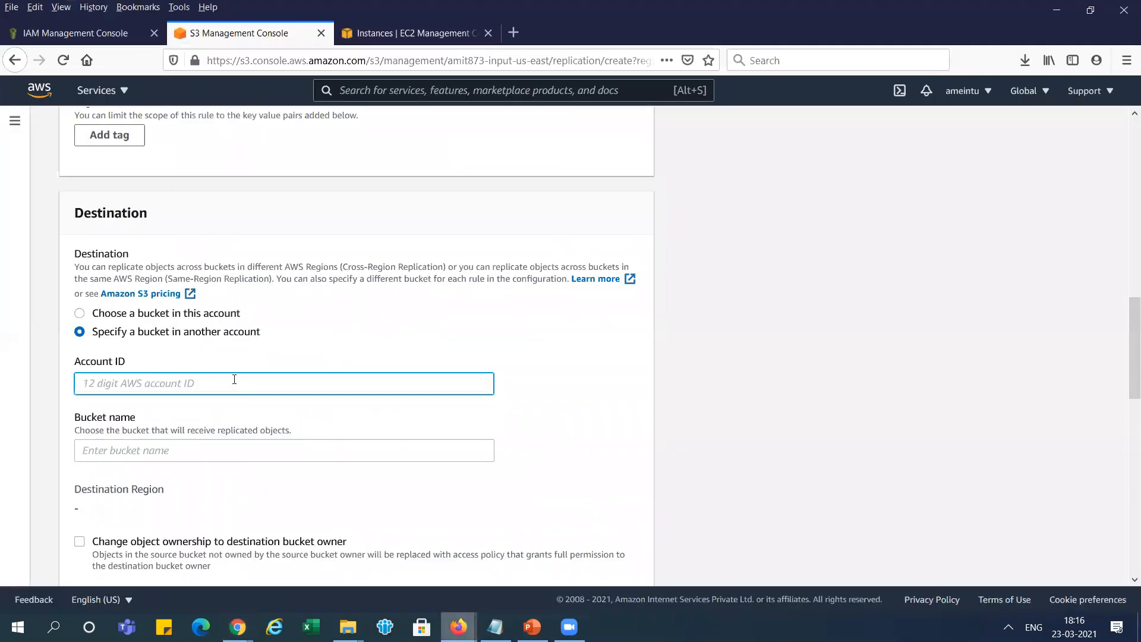
{"action": "key", "text": "ctrl+v"}
Step: Copy the bucket name amit873-ouput-india from the PowerPoint slide and enter it as the rule's destination bucket in Firefox
{"action": "left_click", "coordinate": [188, 450]}
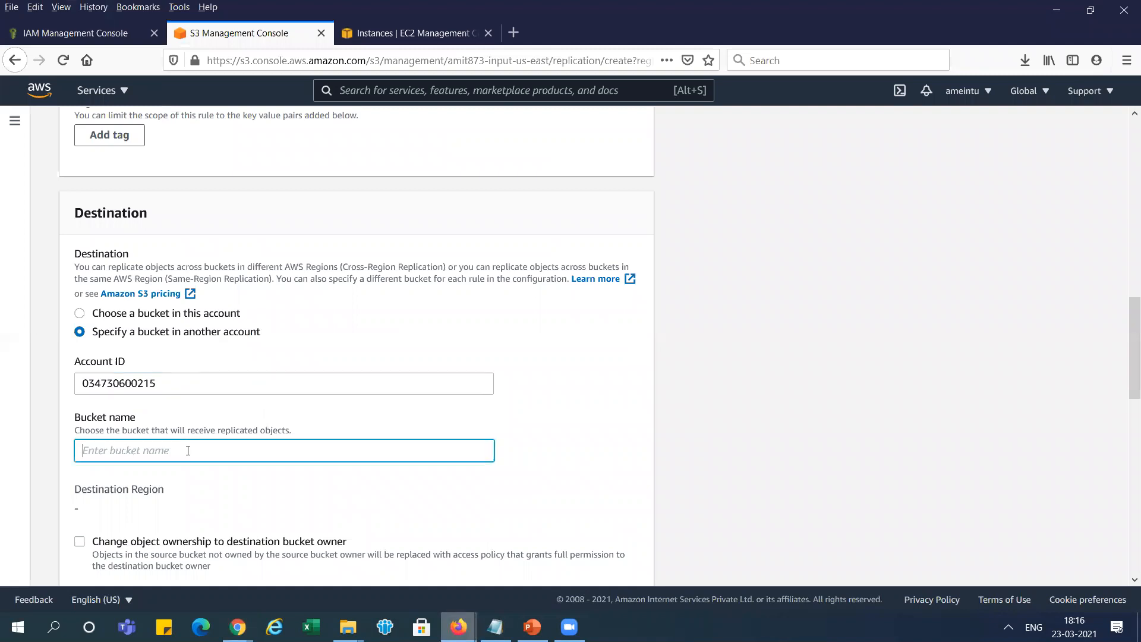
{"action": "key", "text": "alt+Tab"}
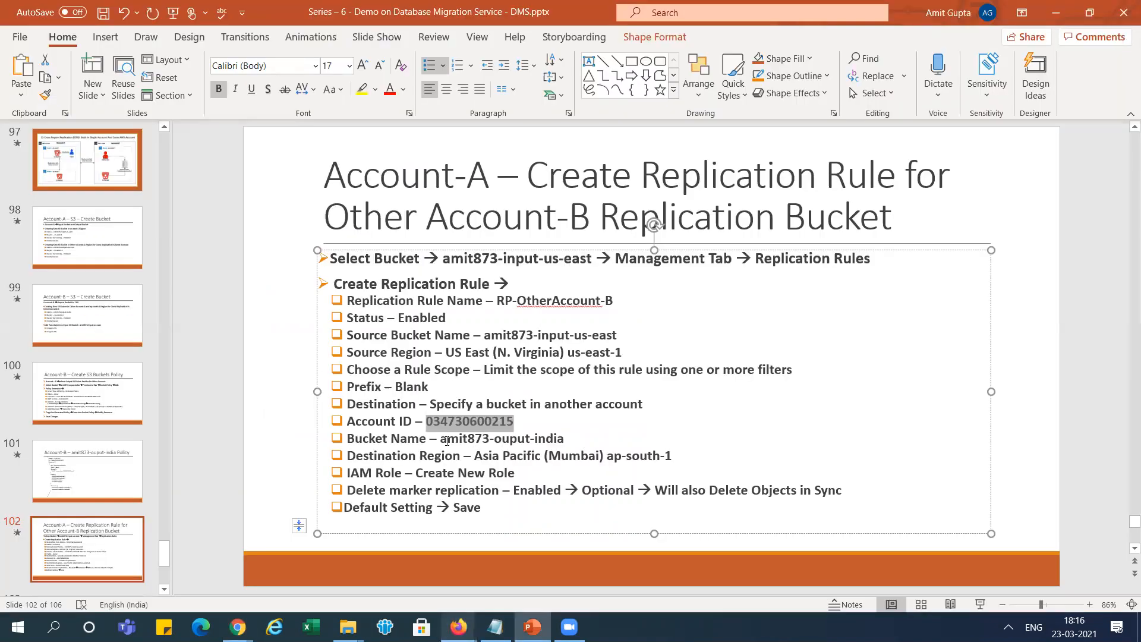
{"action": "left_click_drag", "start_coordinate": [441, 439], "coordinate": [563, 435]}
{"action": "key", "text": "ctrl+c"}
{"action": "key", "text": "alt+Tab"}
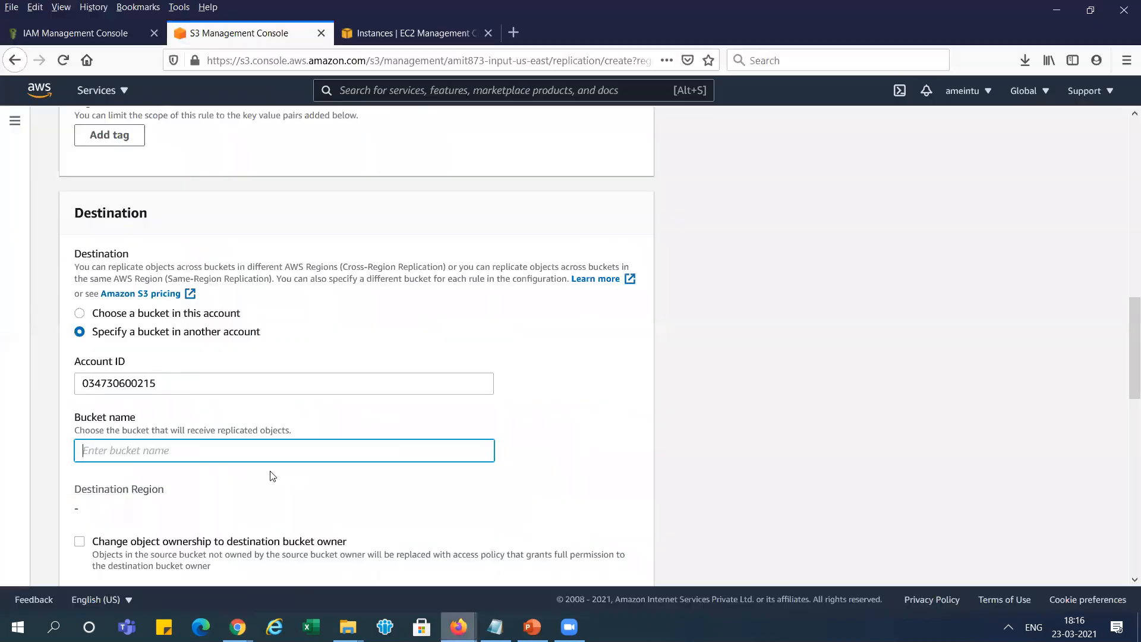
{"action": "key", "text": "ctrl+v"}
Step: Check Account-B's details and the amit873-ouput-india bucket in Chrome, closing the leftover policy JSON document, and return to the Firefox rule
{"action": "key", "text": "alt+Tab"}
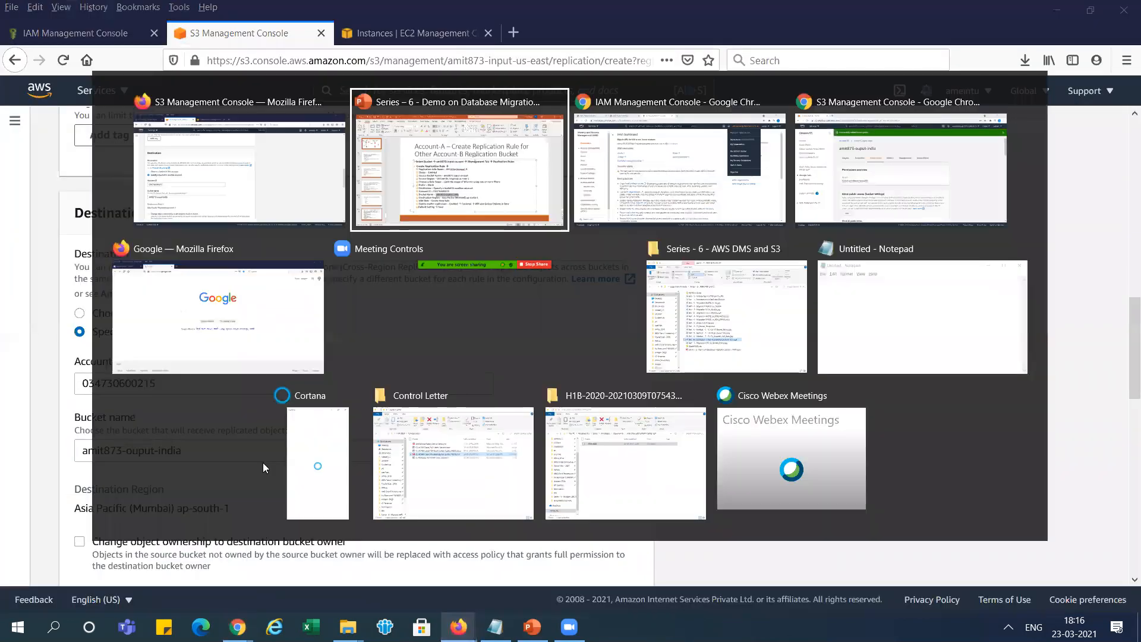
{"action": "key", "text": "alt+Tab"}
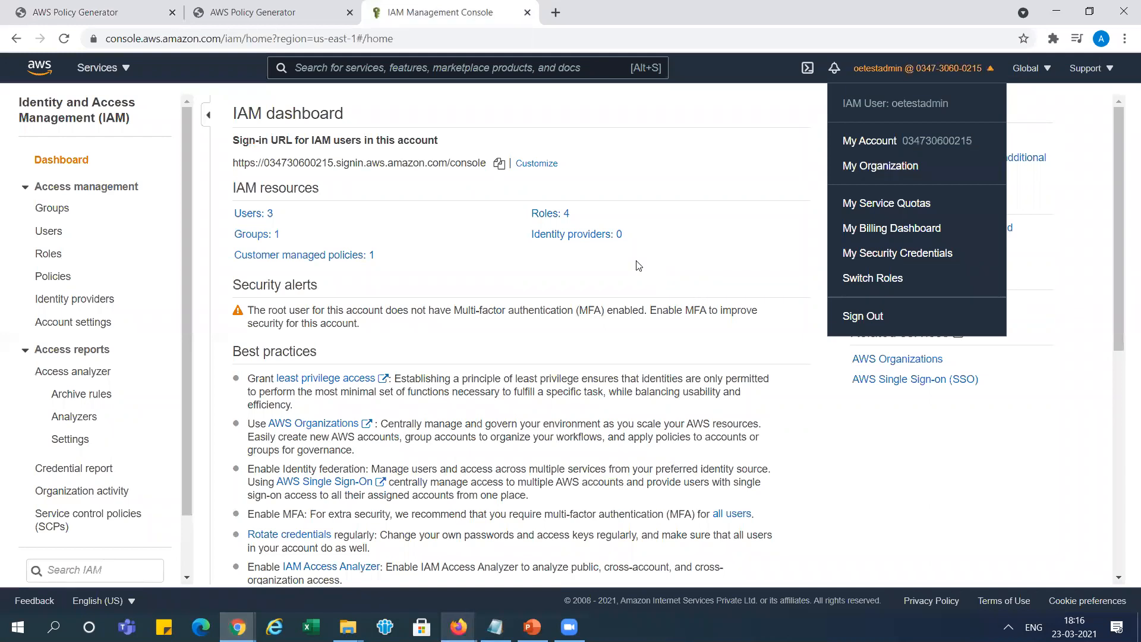
{"action": "left_click", "coordinate": [118, 11]}
{"action": "left_click", "coordinate": [287, 8]}
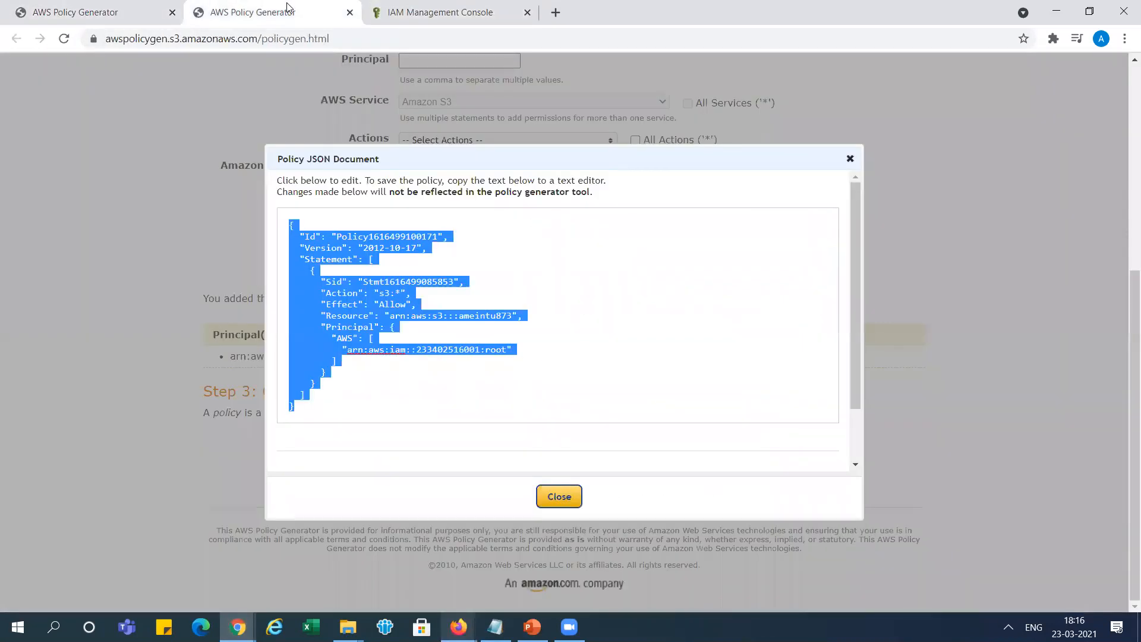
{"action": "left_click", "coordinate": [562, 495]}
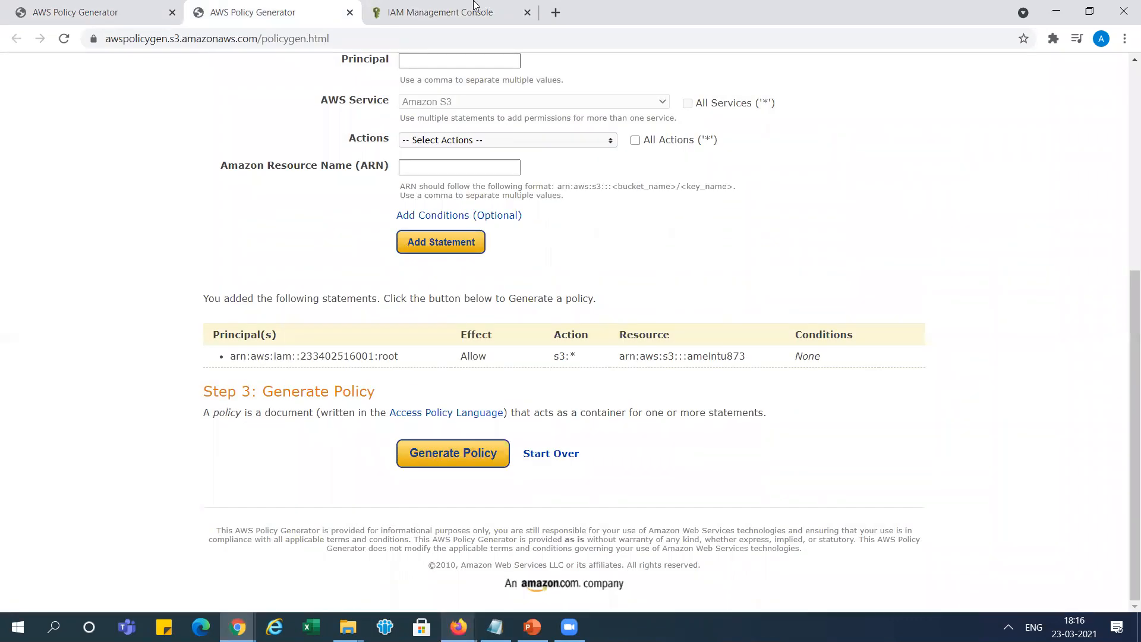
{"action": "scroll", "coordinate": [1125, 87], "scroll_direction": "up", "scroll_amount": 6}
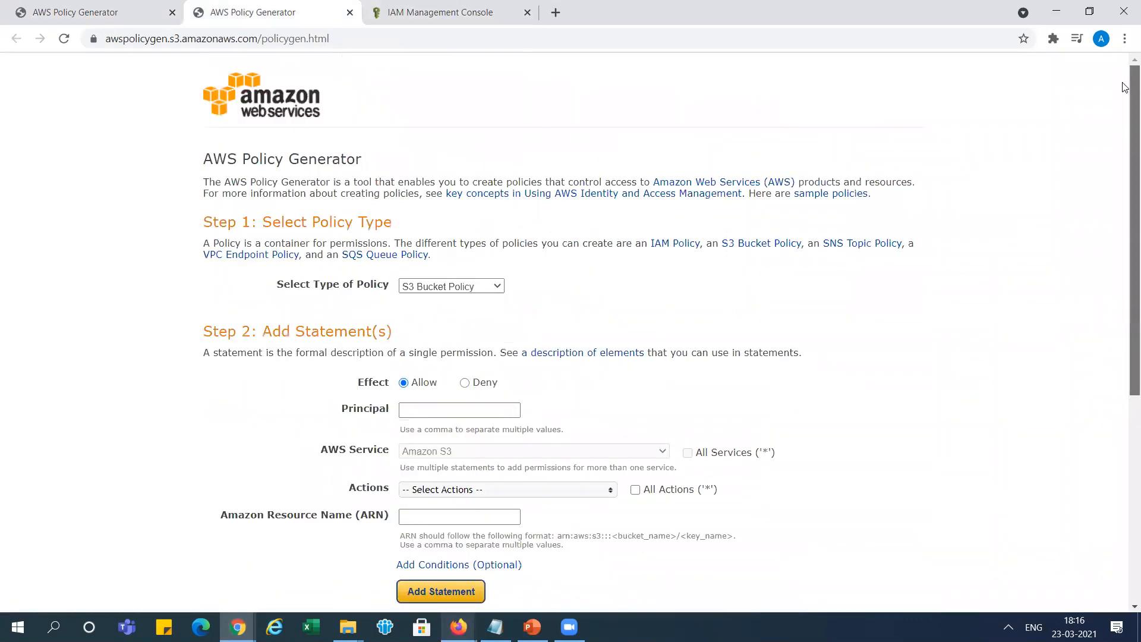
{"action": "left_click", "coordinate": [122, 12]}
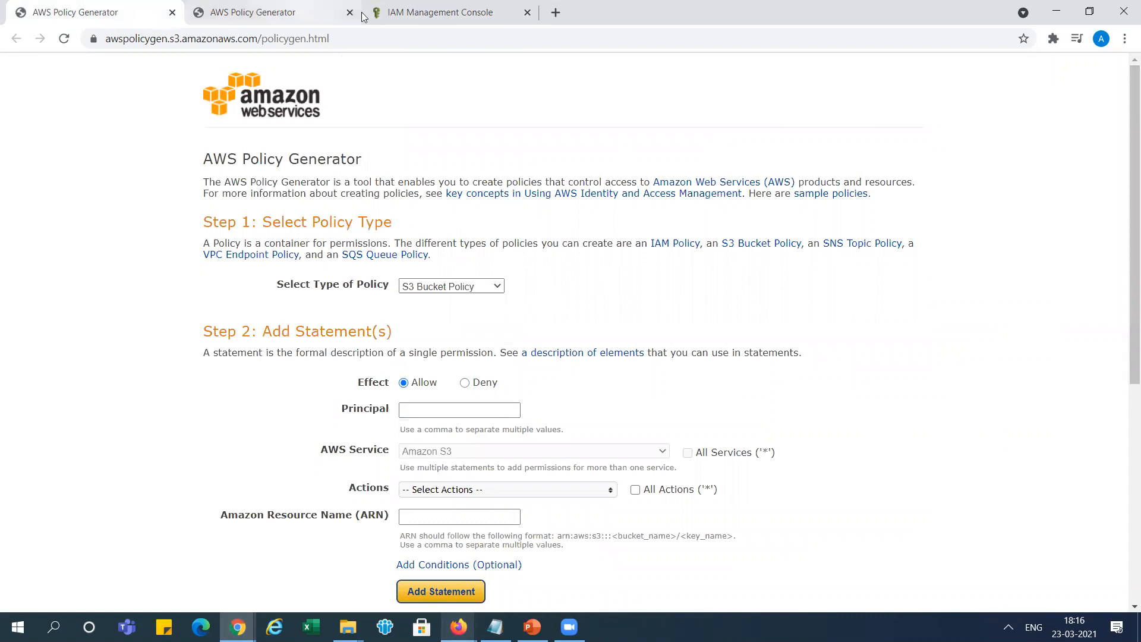
{"action": "left_click", "coordinate": [424, 13]}
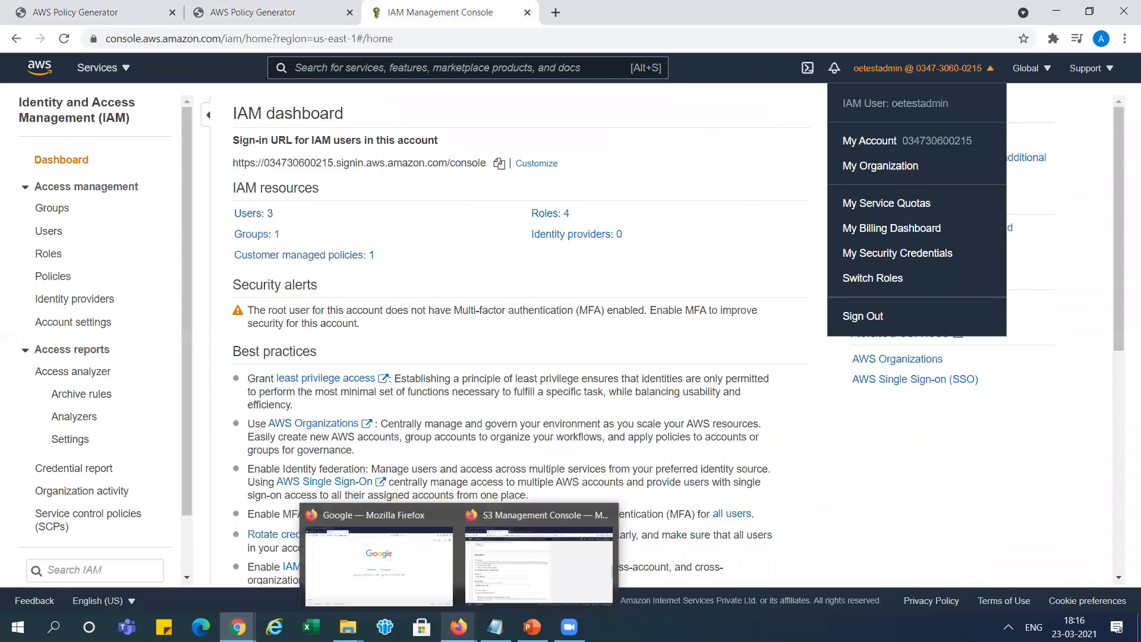
{"action": "mouse_move", "coordinate": [238, 627]}
{"action": "left_click", "coordinate": [337, 562]}
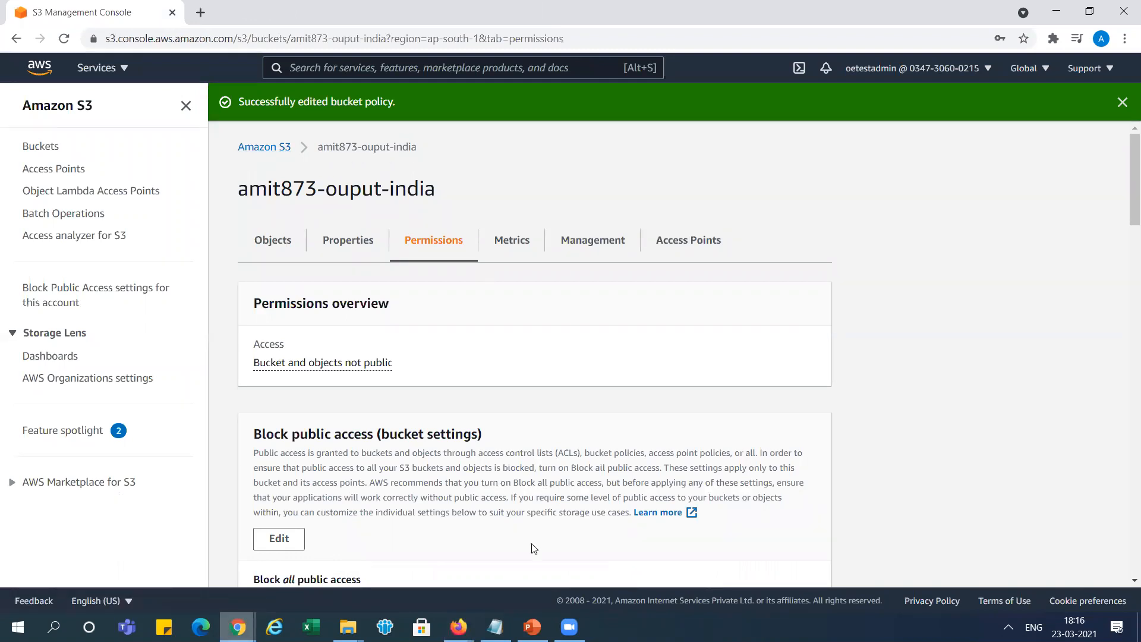
{"action": "mouse_move", "coordinate": [459, 627]}
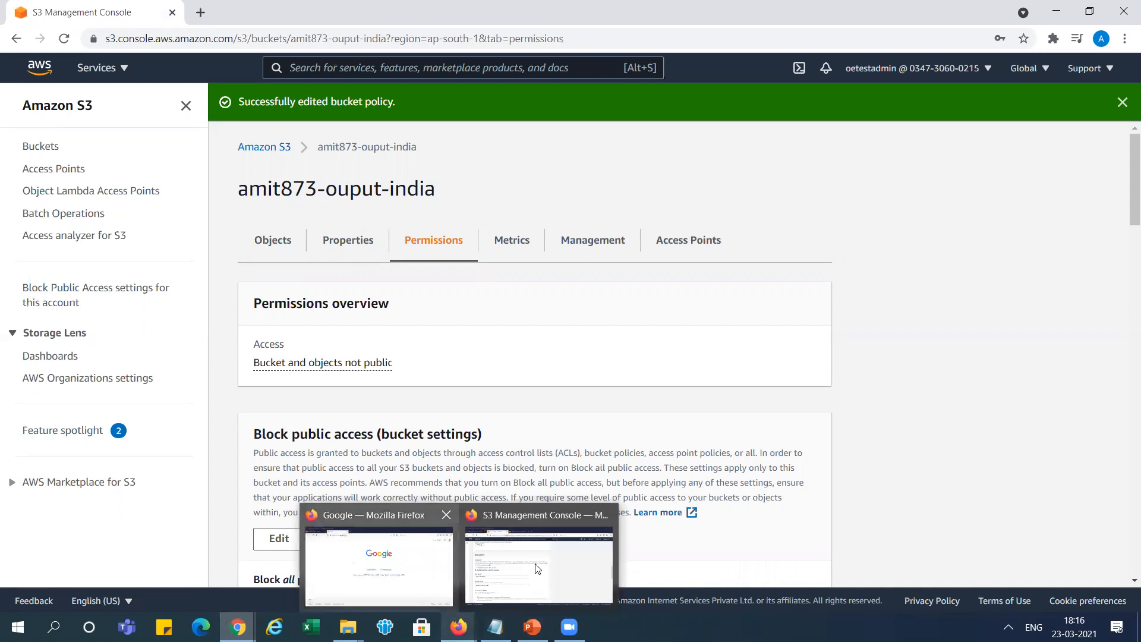
{"action": "left_click", "coordinate": [537, 569]}
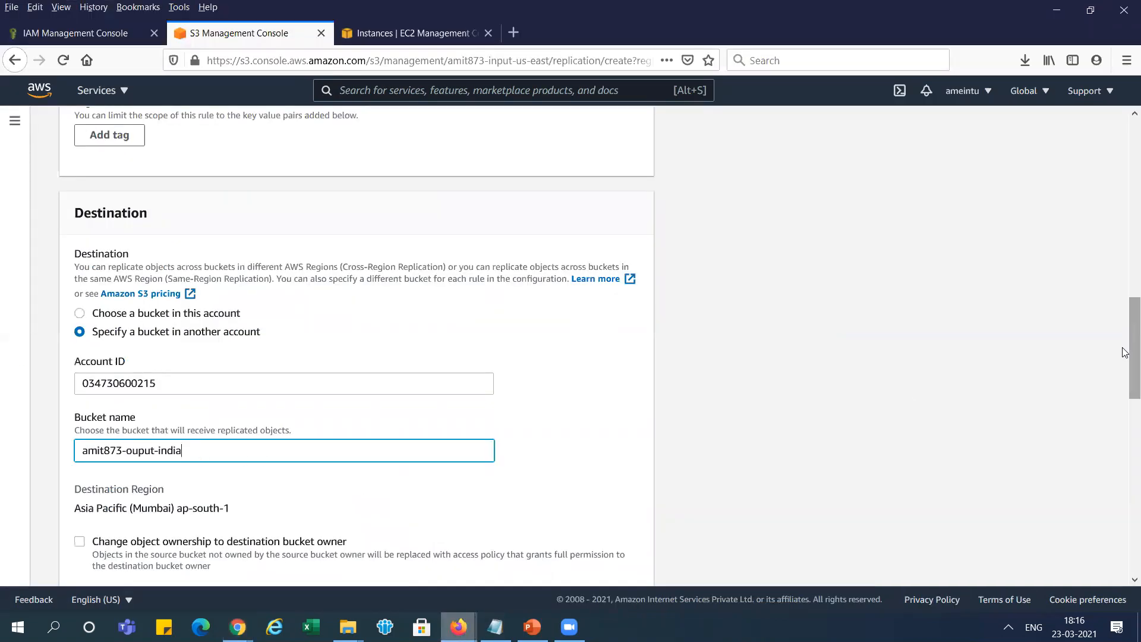
Step: Check the destination region and IAM role on the PowerPoint slide, and set the rule's IAM role to Create new role in Firefox
{"action": "left_click_drag", "start_coordinate": [1129, 363], "coordinate": [1125, 413]}
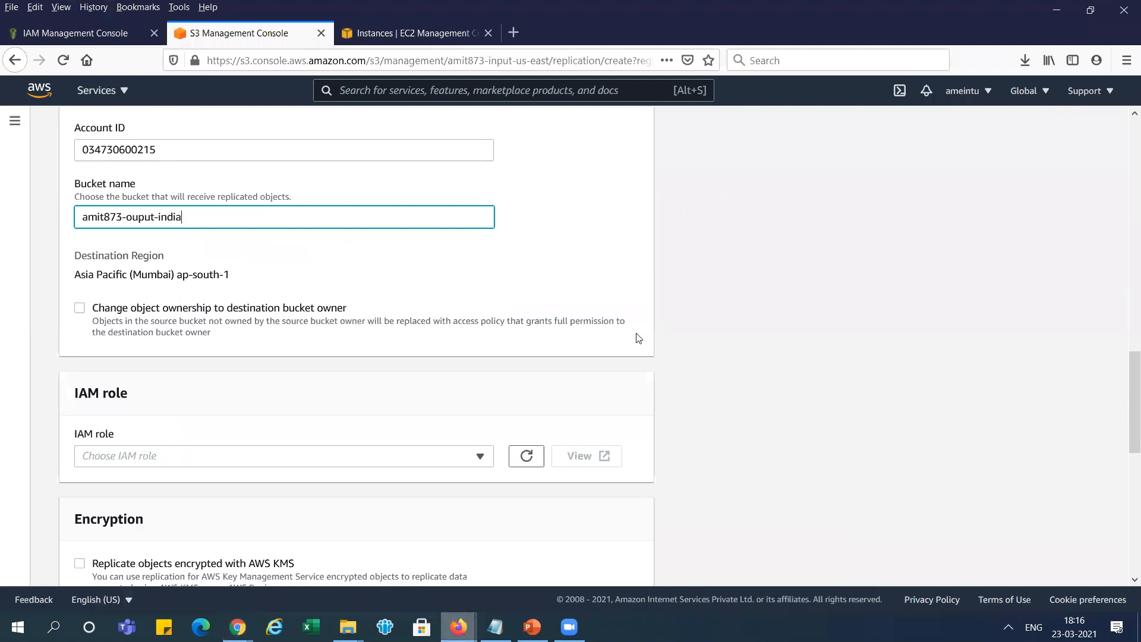
{"action": "key", "text": "alt+Tab"}
{"action": "key", "text": "alt+Tab"}
{"action": "key", "text": "alt+Tab"}
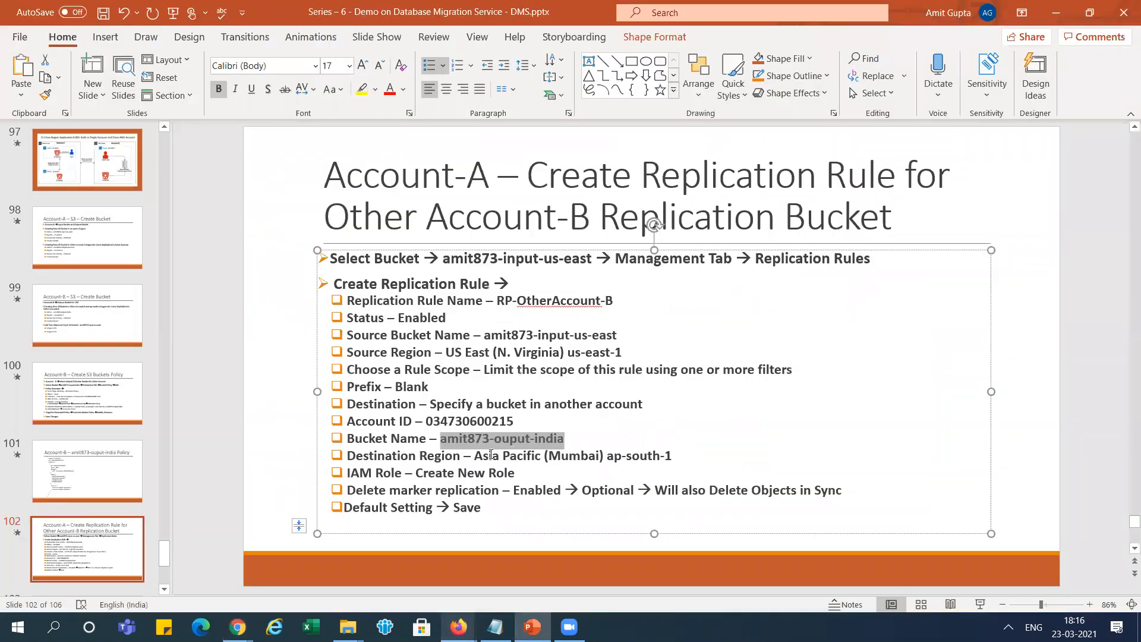
{"action": "left_click_drag", "start_coordinate": [491, 455], "coordinate": [540, 456]}
{"action": "left_click_drag", "start_coordinate": [417, 474], "coordinate": [496, 474]}
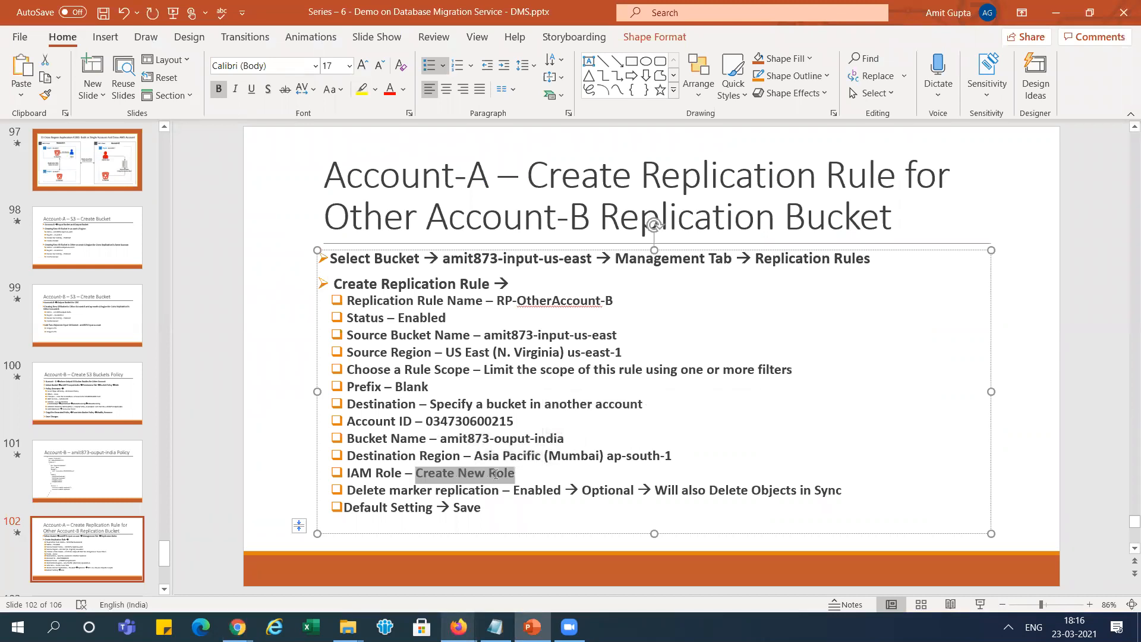
{"action": "key", "text": "alt+Tab"}
{"action": "left_click", "coordinate": [272, 455]}
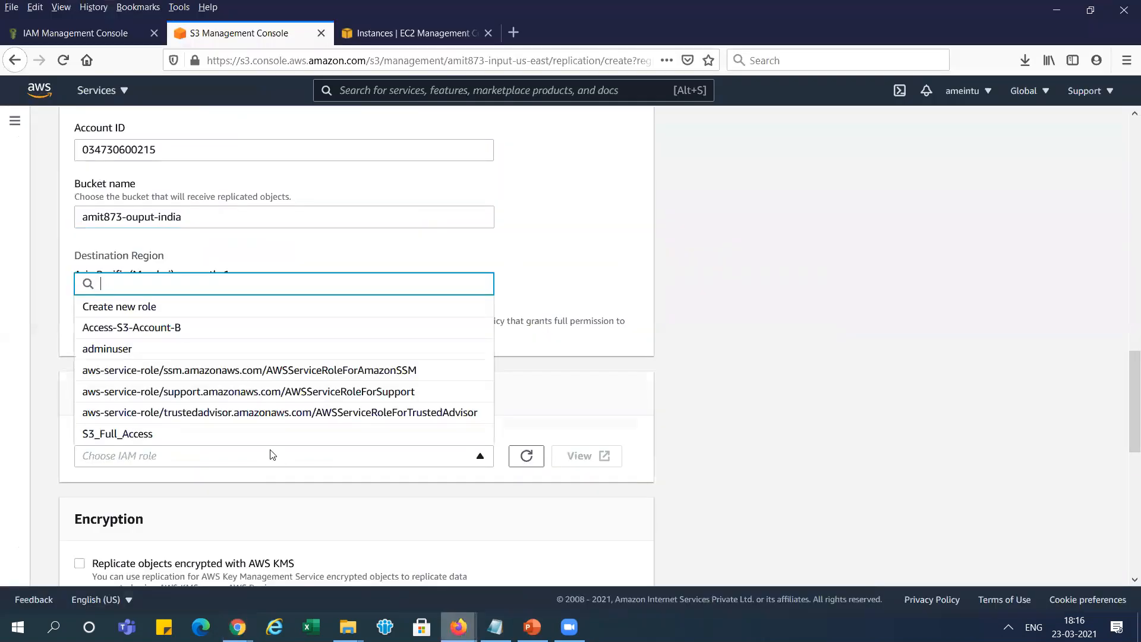
{"action": "left_click", "coordinate": [264, 307]}
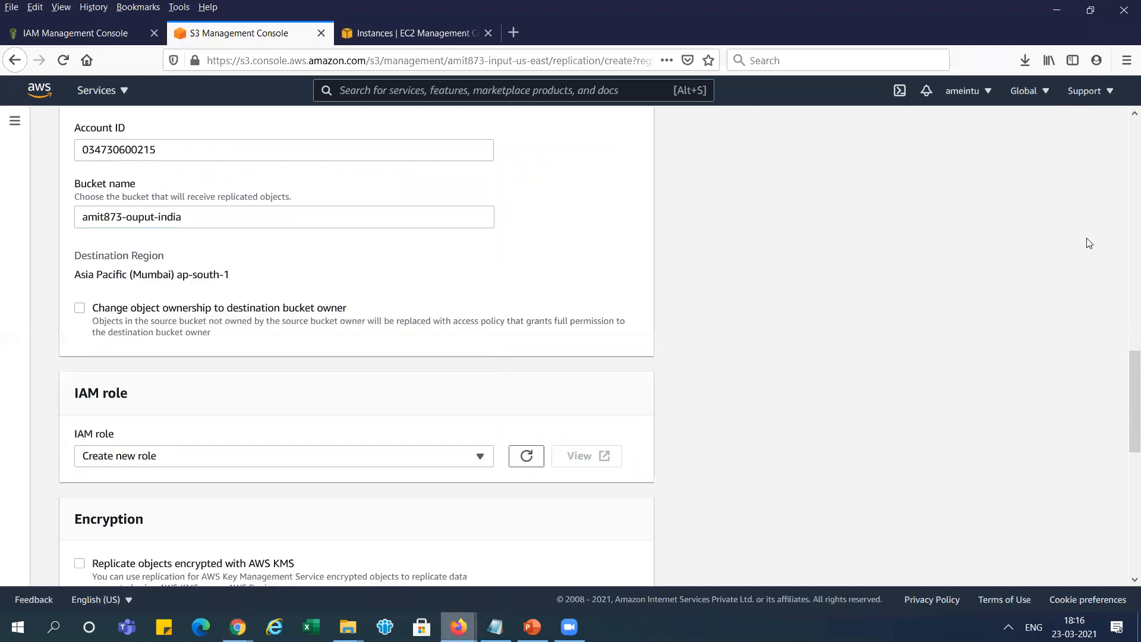
Step: Review the rule's additional replication options and check the remaining settings on the PowerPoint slide
{"action": "left_click_drag", "start_coordinate": [1125, 361], "coordinate": [1125, 509]}
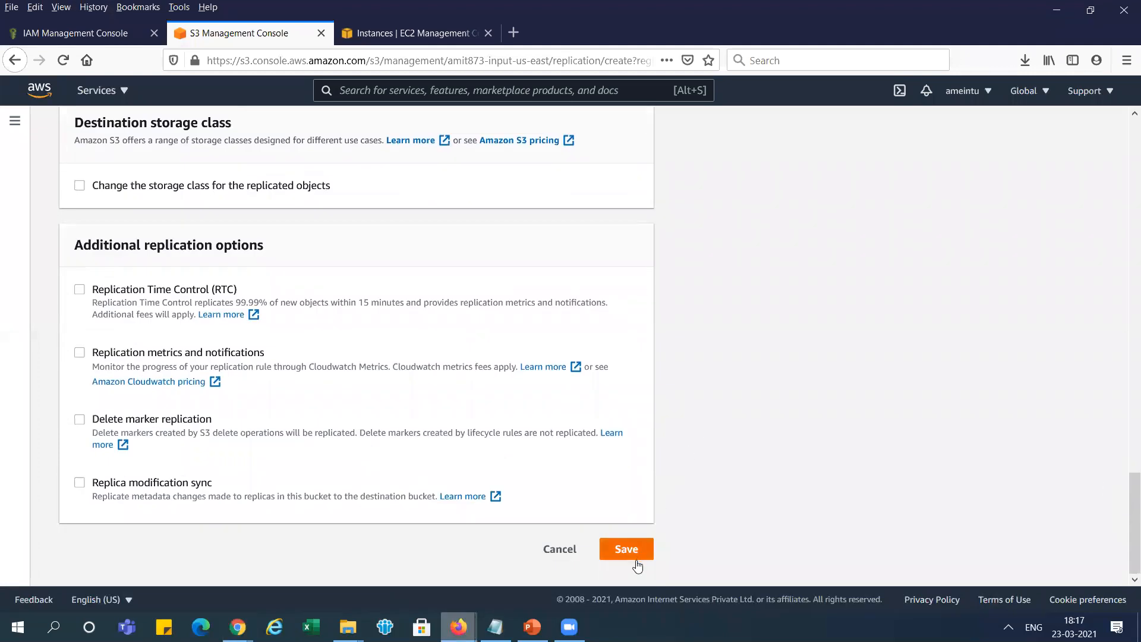
{"action": "key", "text": "alt+Tab"}
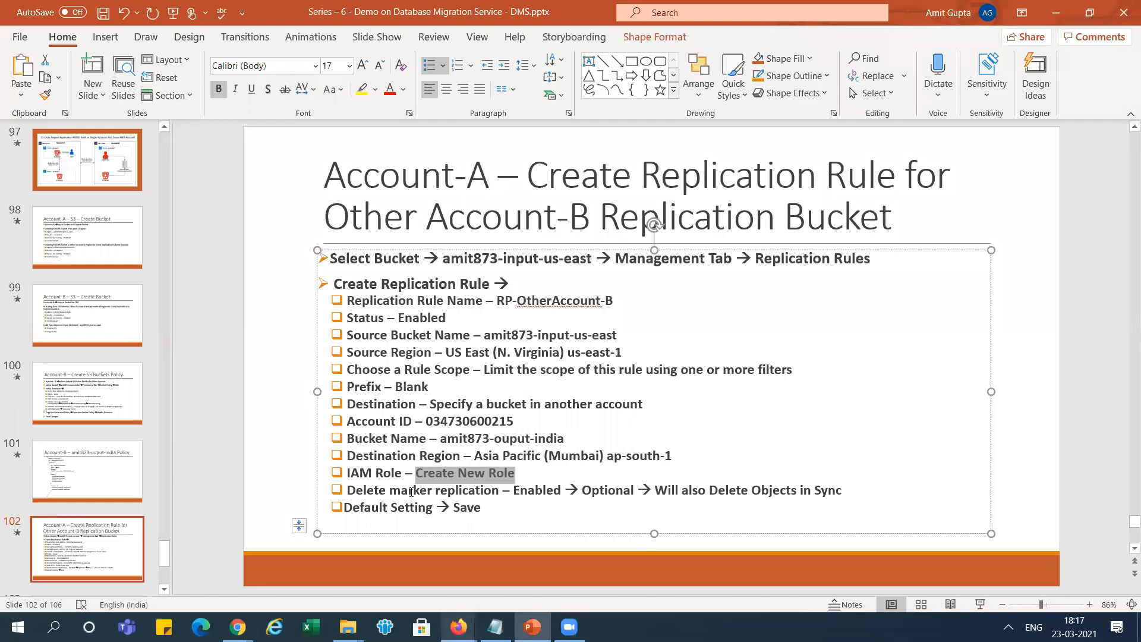
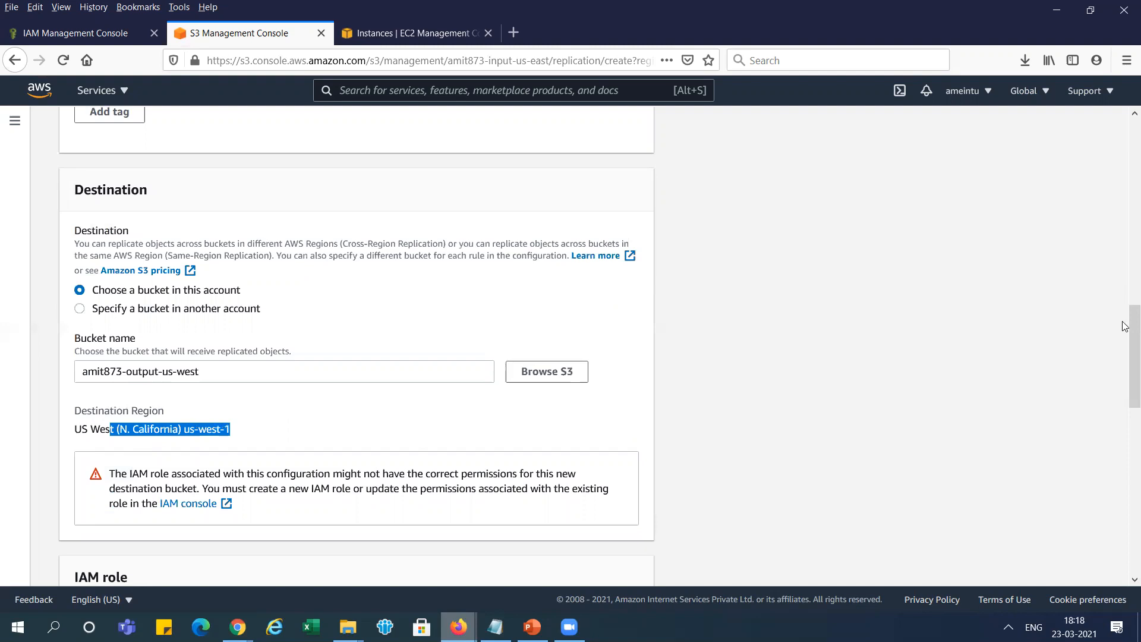
Step: Enable Delete marker replication for the same-account rule, check the object sync note in PowerPoint, and save the rule in Firefox
{"action": "left_click_drag", "start_coordinate": [1125, 333], "coordinate": [1125, 538]}
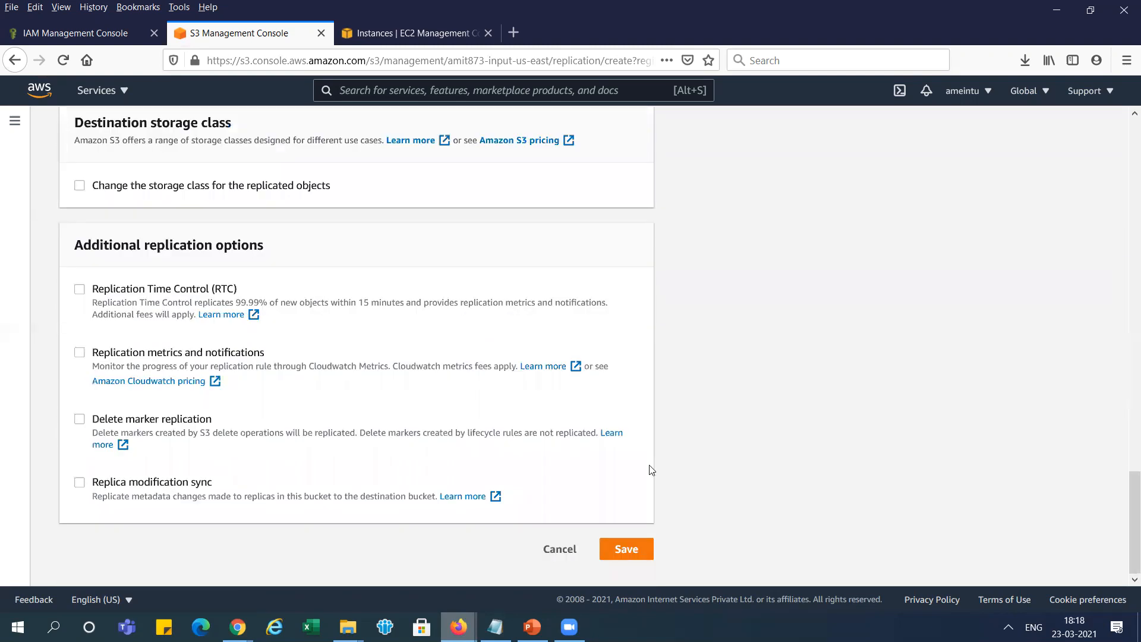
{"action": "left_click", "coordinate": [80, 419]}
{"action": "key", "text": "alt+Tab"}
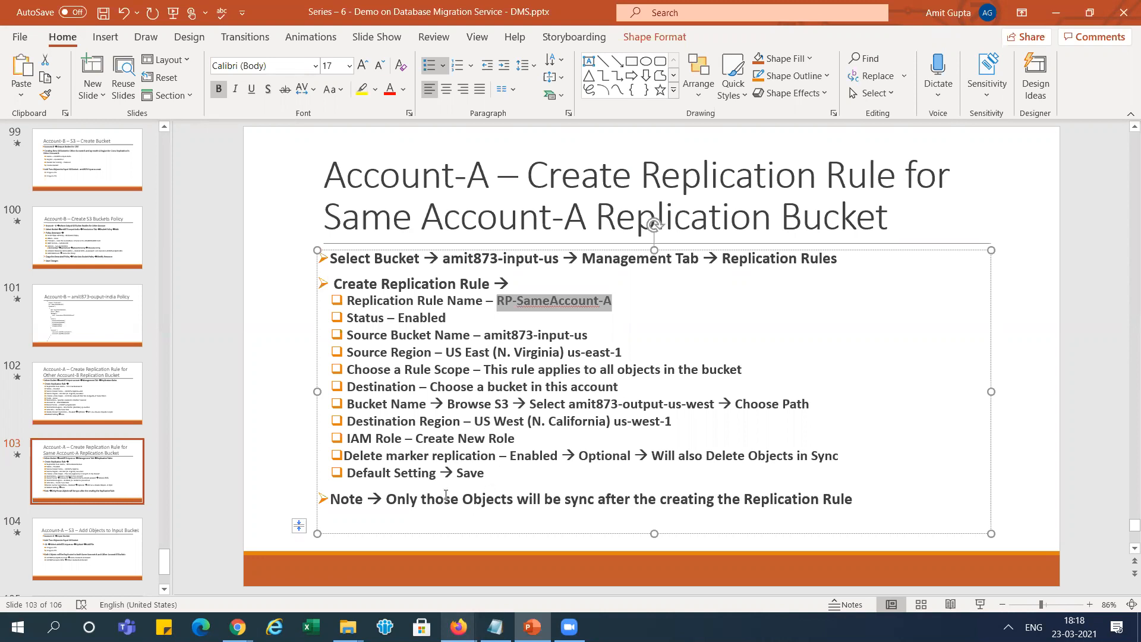
{"action": "left_click_drag", "start_coordinate": [446, 500], "coordinate": [825, 504]}
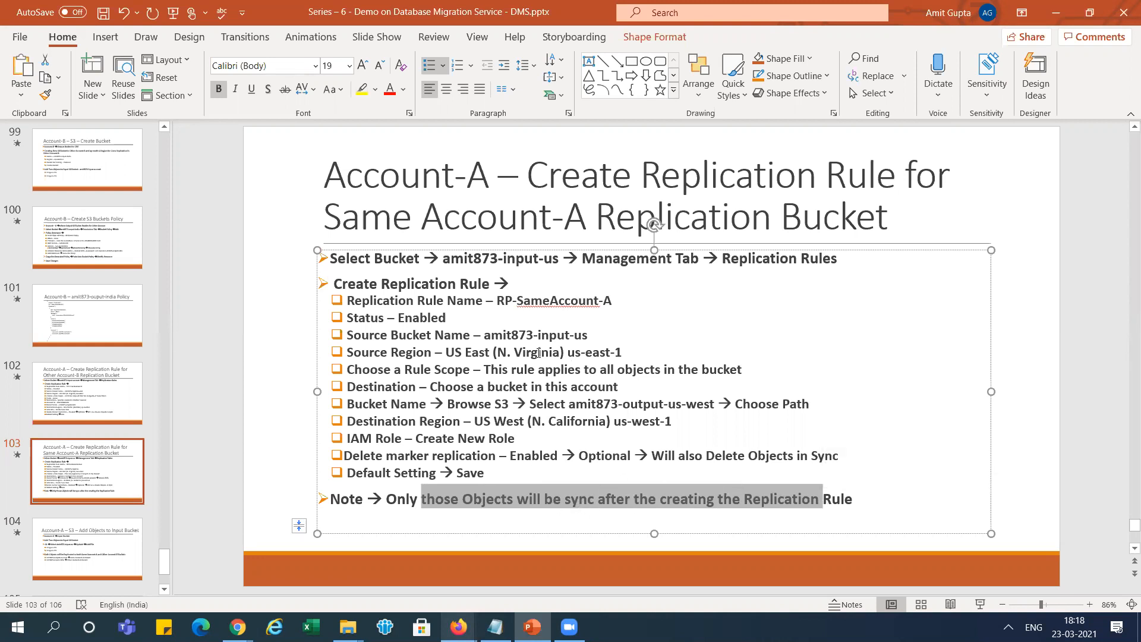
{"action": "key", "text": "alt+Tab"}
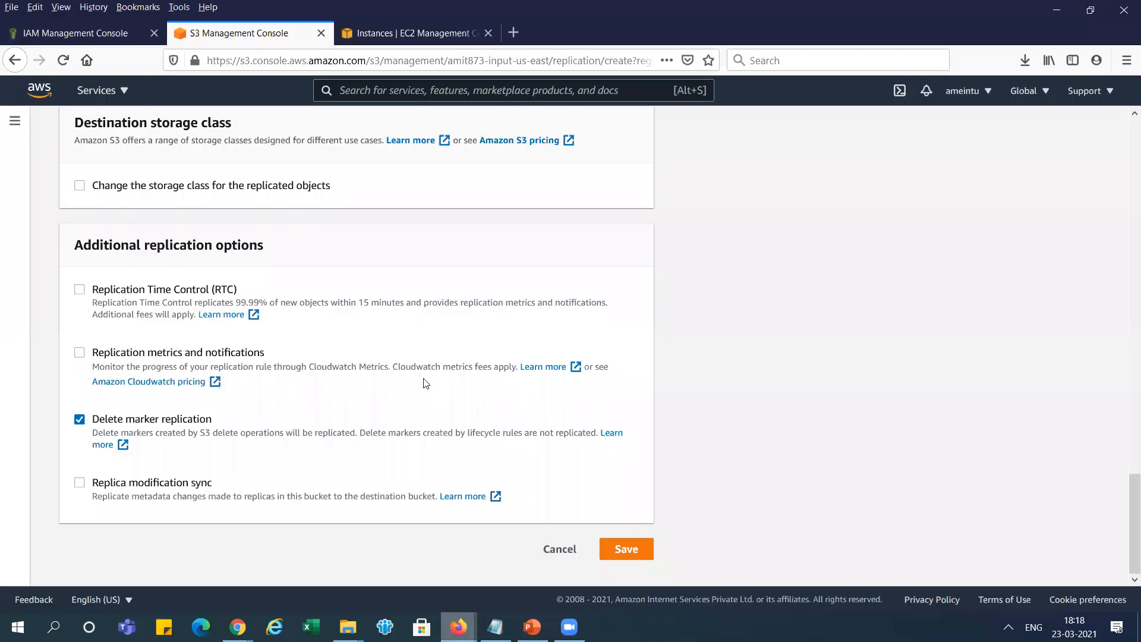
{"action": "left_click", "coordinate": [639, 561]}
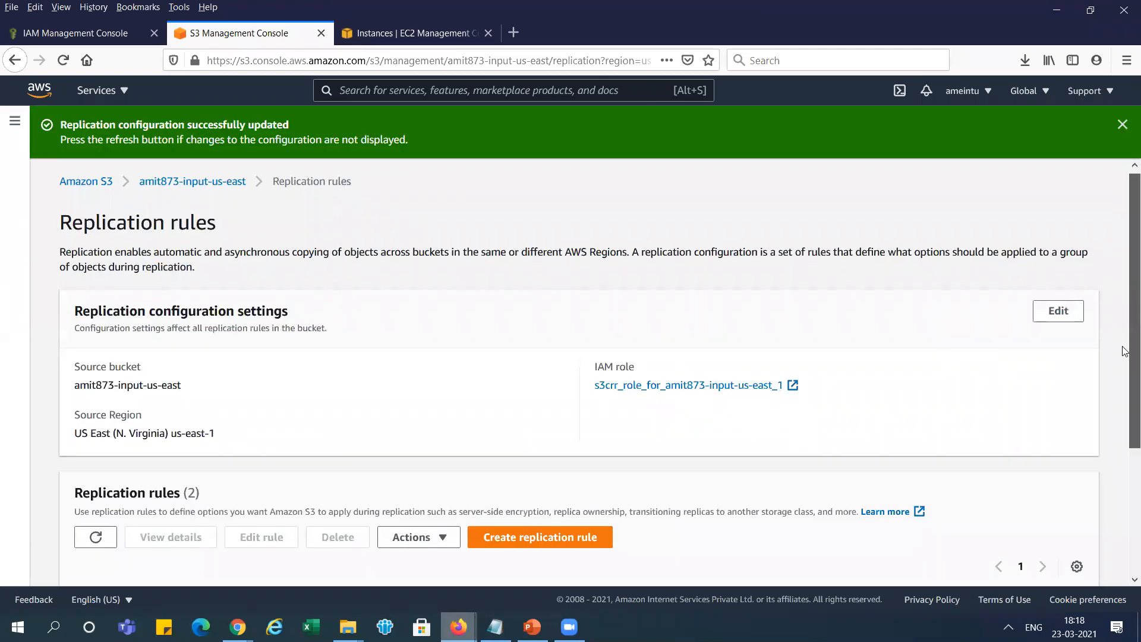
Step: Review the list of replication rules for amit873-input-us-east and dismiss the success notification
{"action": "scroll", "coordinate": [535, 416], "scroll_direction": "down", "scroll_amount": 3}
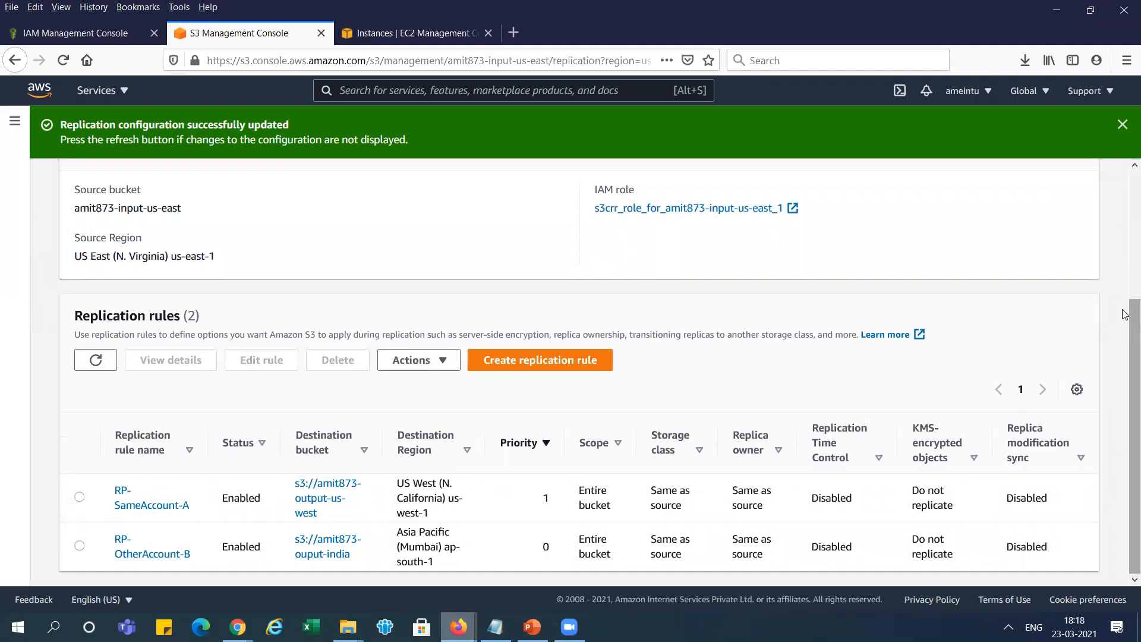
{"action": "scroll", "coordinate": [1125, 165], "scroll_direction": "up", "scroll_amount": 2}
{"action": "scroll", "coordinate": [1125, 165], "scroll_direction": "up", "scroll_amount": 3}
{"action": "left_click", "coordinate": [1122, 124]}
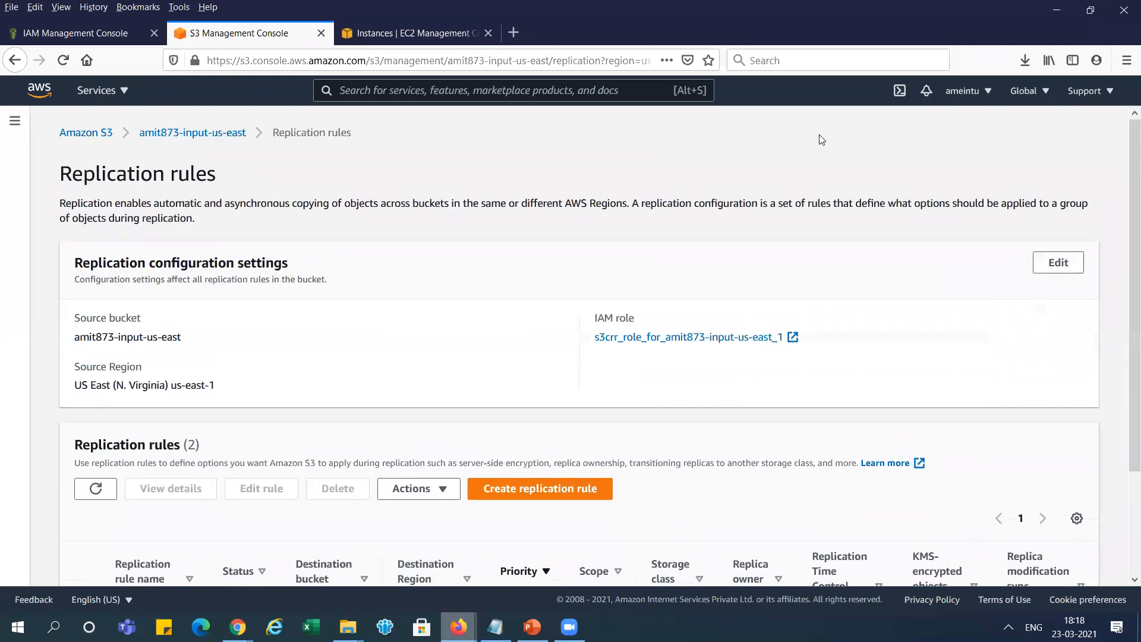
Step: Check the objects in the amit873-input-us-east bucket, and open amit873-output-us-west and refresh its object list
{"action": "left_click", "coordinate": [87, 133]}
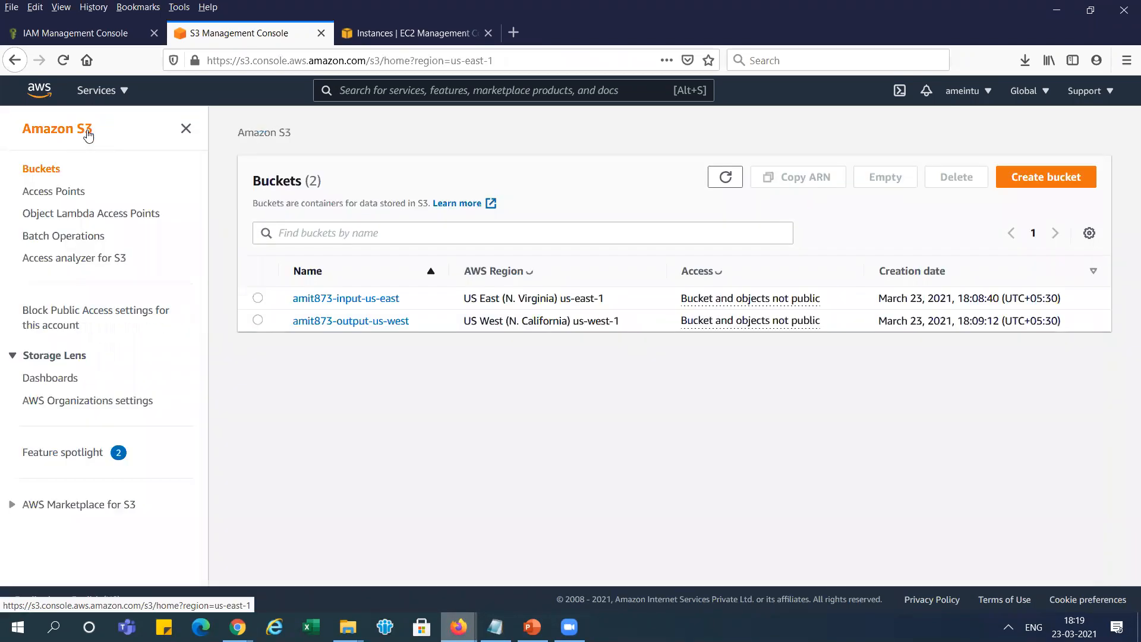
{"action": "left_click", "coordinate": [374, 298]}
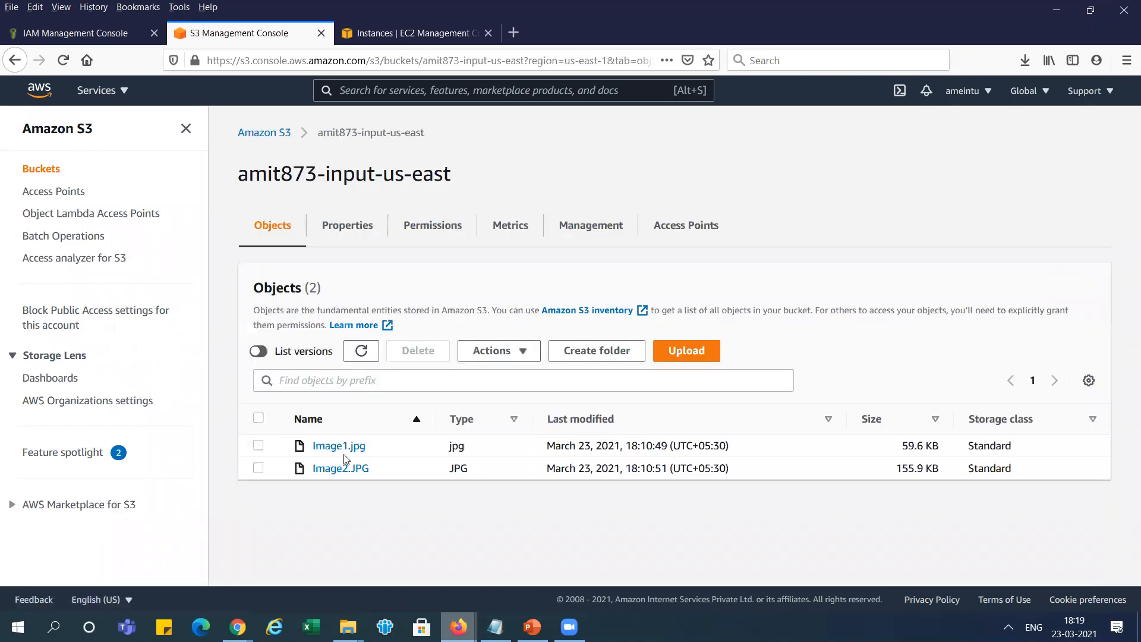
{"action": "left_click", "coordinate": [271, 136]}
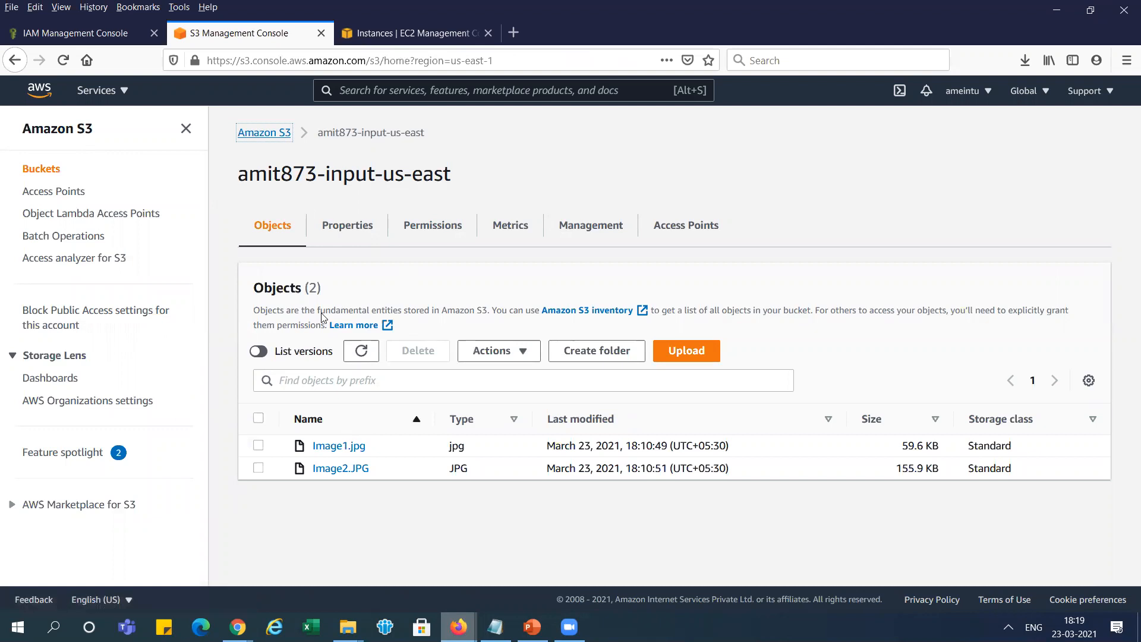
{"action": "left_click", "coordinate": [339, 322]}
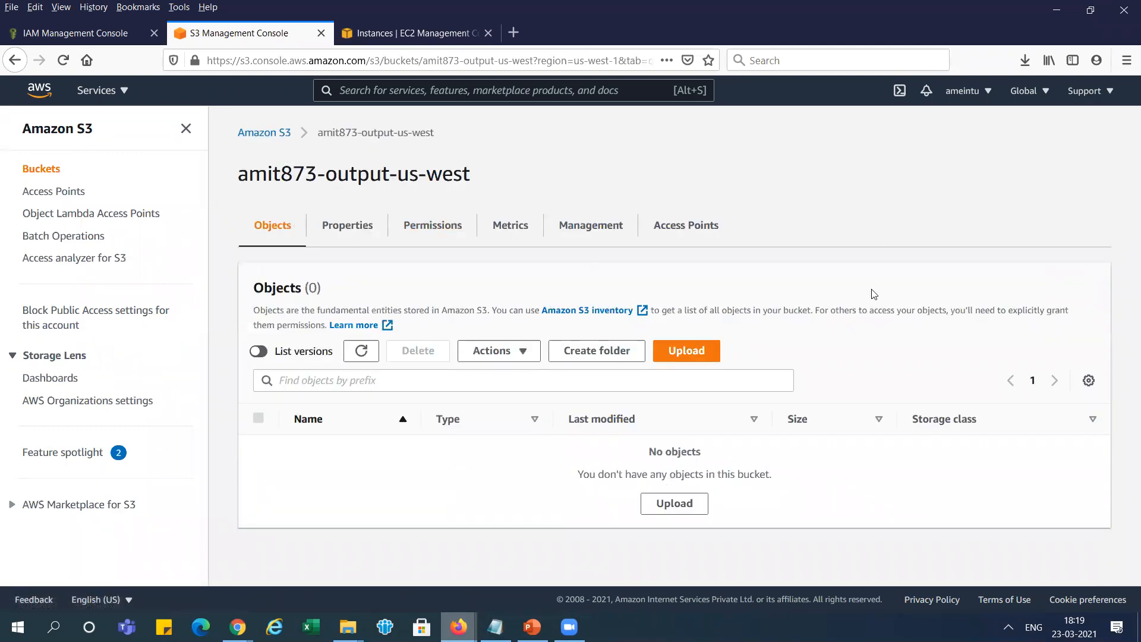
{"action": "left_click", "coordinate": [361, 350]}
Step: Switch to Account-B's S3 console in Chrome and refresh the object list of the amit873-ouput-india bucket
{"action": "mouse_move", "coordinate": [237, 627]}
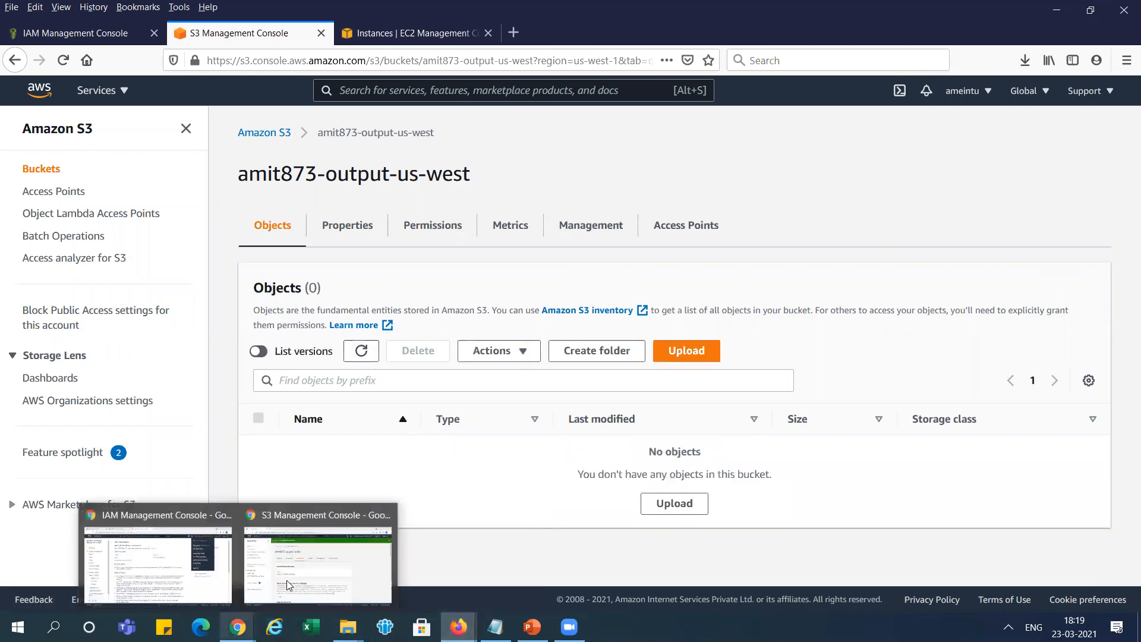
{"action": "left_click", "coordinate": [305, 572]}
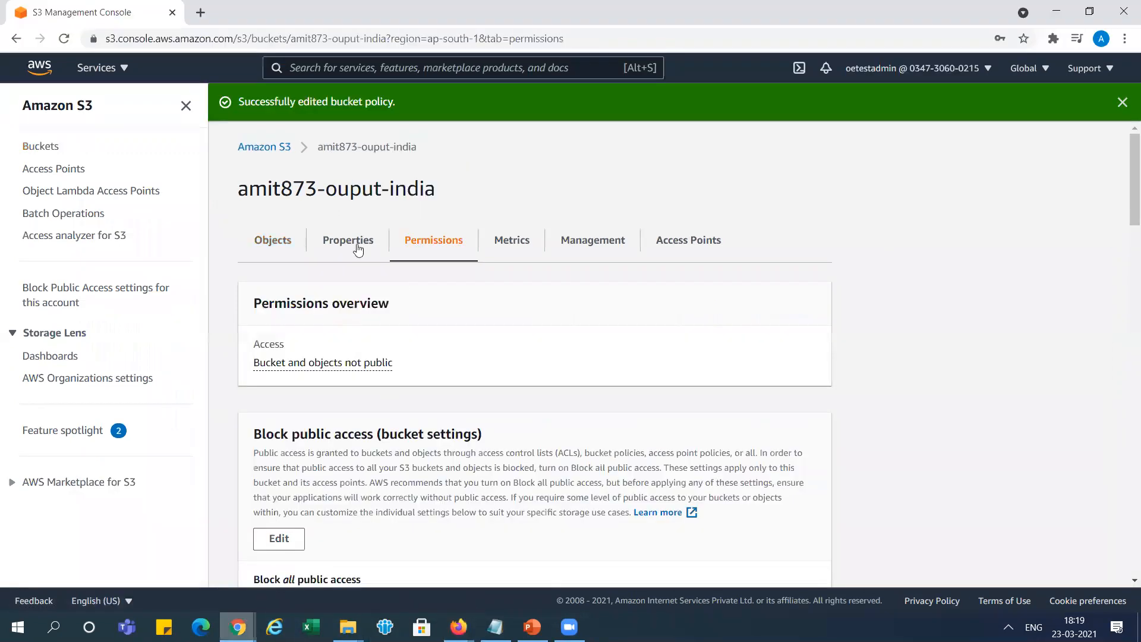
{"action": "left_click", "coordinate": [266, 245]}
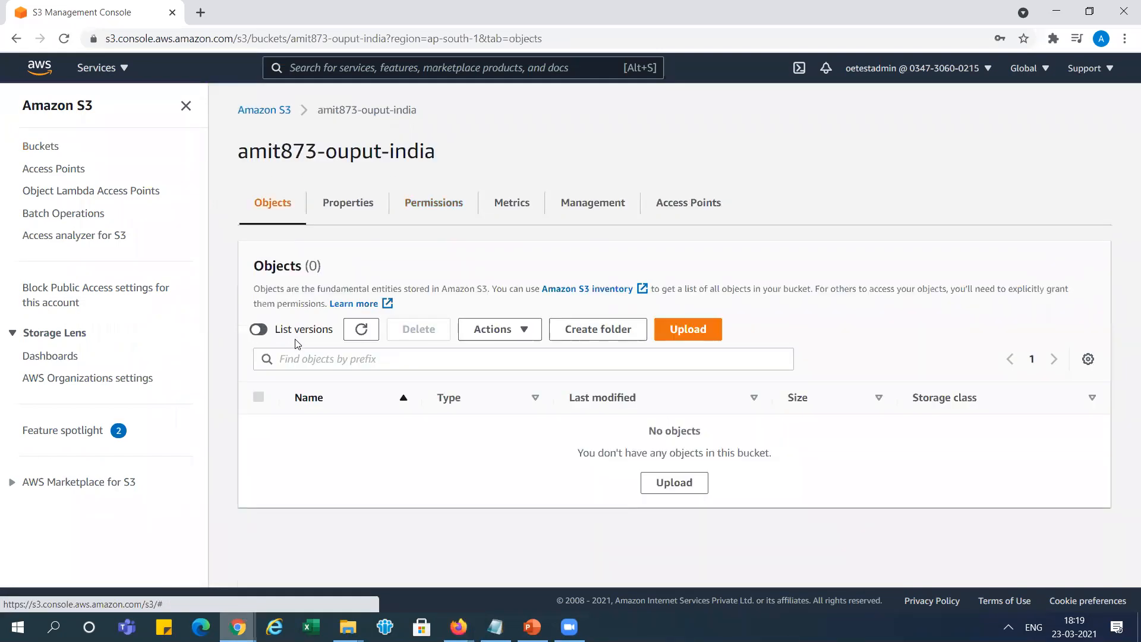
{"action": "left_click", "coordinate": [370, 337]}
{"action": "left_click", "coordinate": [371, 338]}
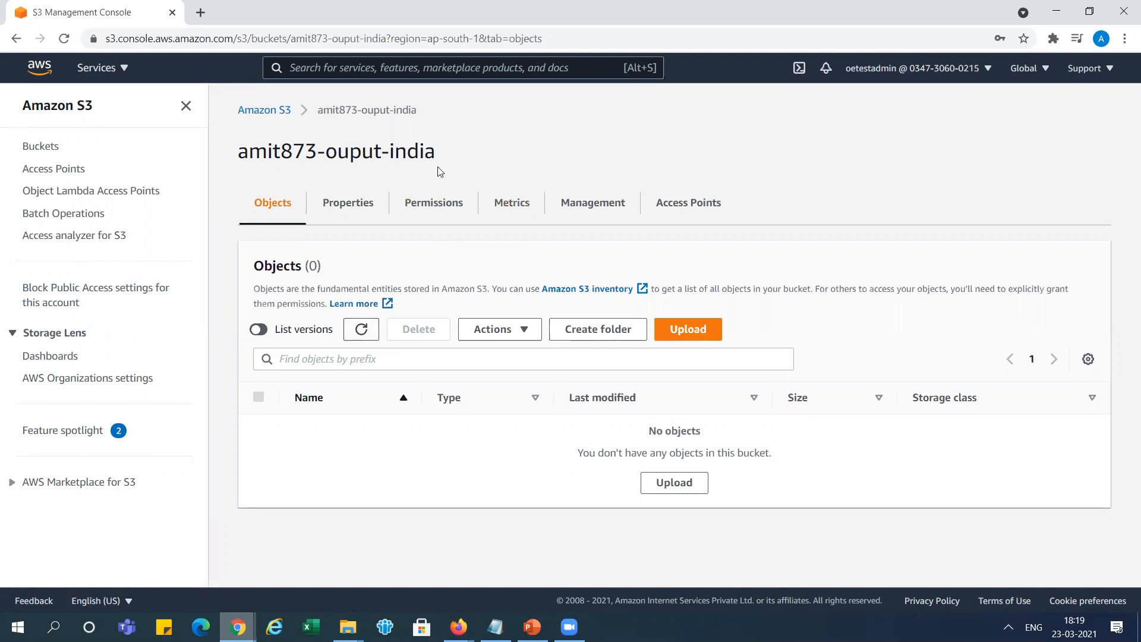
Step: Return to Firefox and open the amit873-output-us-west bucket of the S3 service in the browser tab showing EC2 instances
{"action": "key", "text": "alt+Tab"}
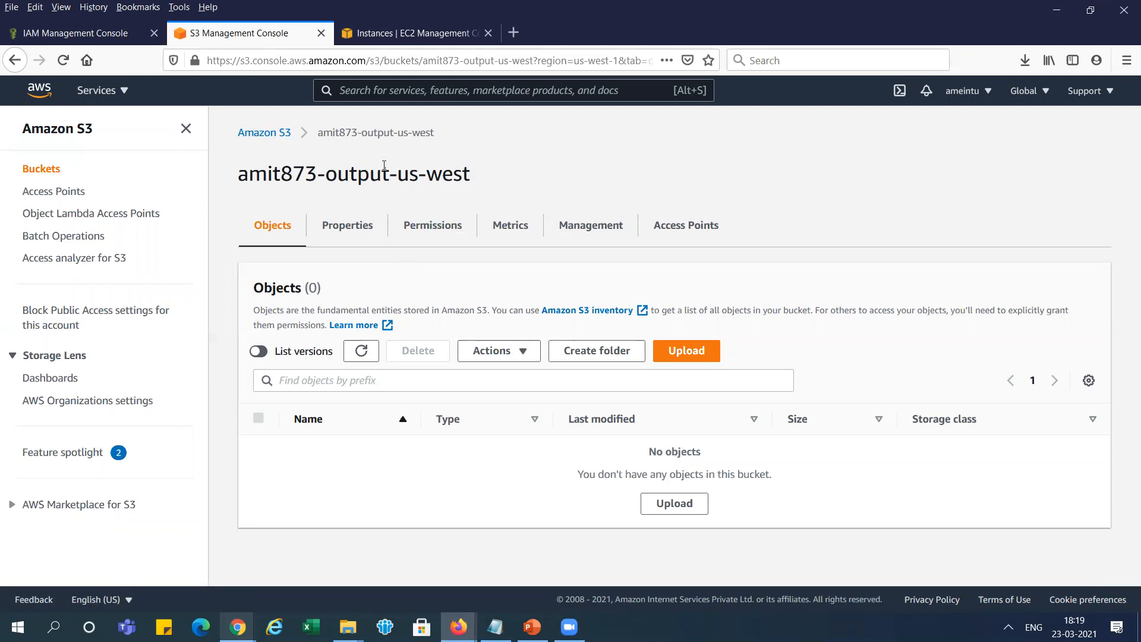
{"action": "left_click", "coordinate": [417, 27]}
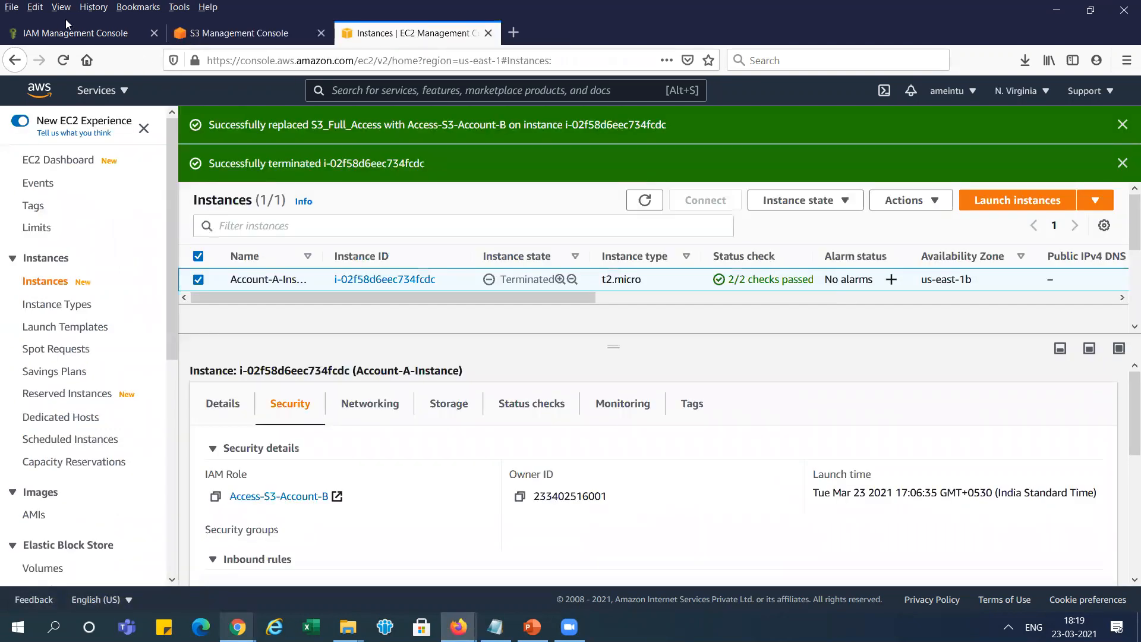
{"action": "left_click", "coordinate": [127, 96]}
{"action": "left_click", "coordinate": [73, 288]}
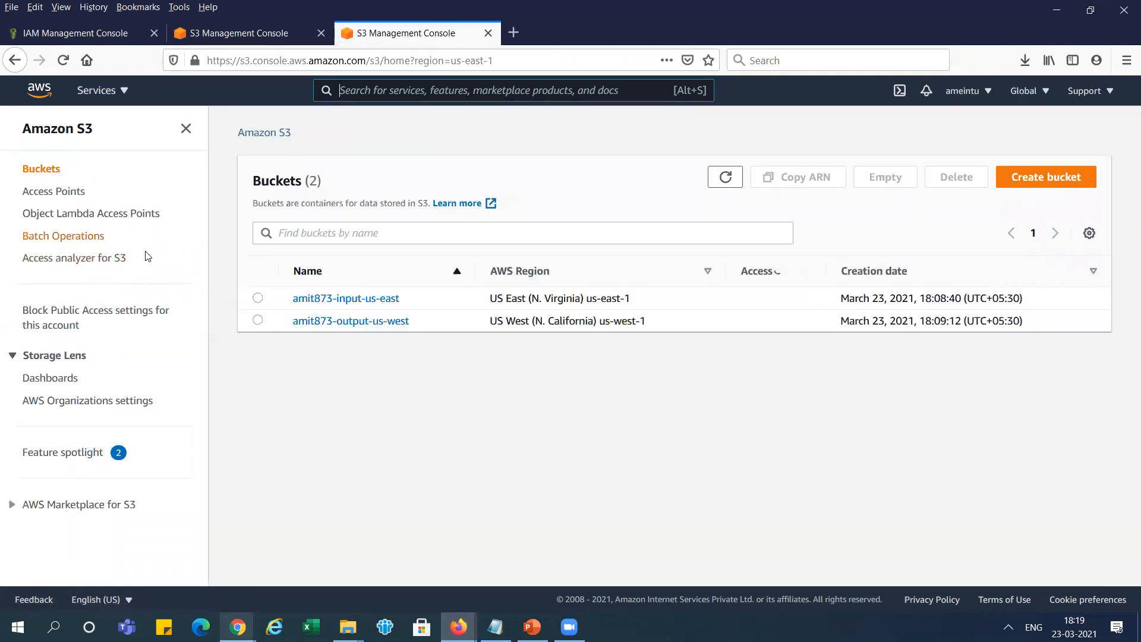
{"action": "left_click", "coordinate": [373, 323]}
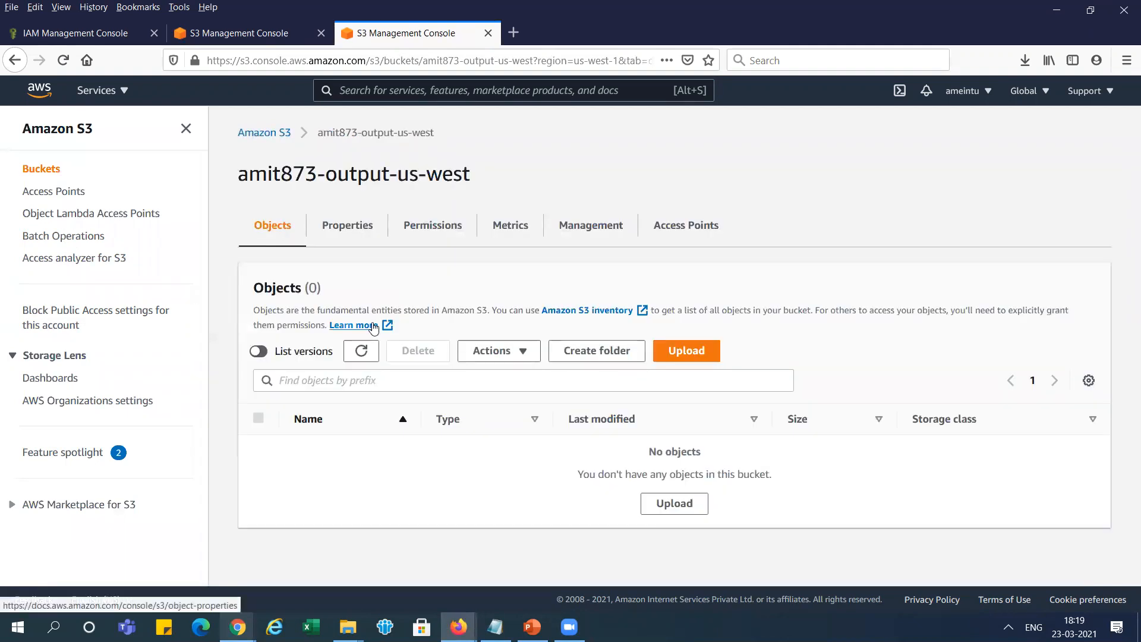
Step: Open the upload page for the amit873-input-us-east bucket in the other S3 browser tab
{"action": "left_click", "coordinate": [260, 46]}
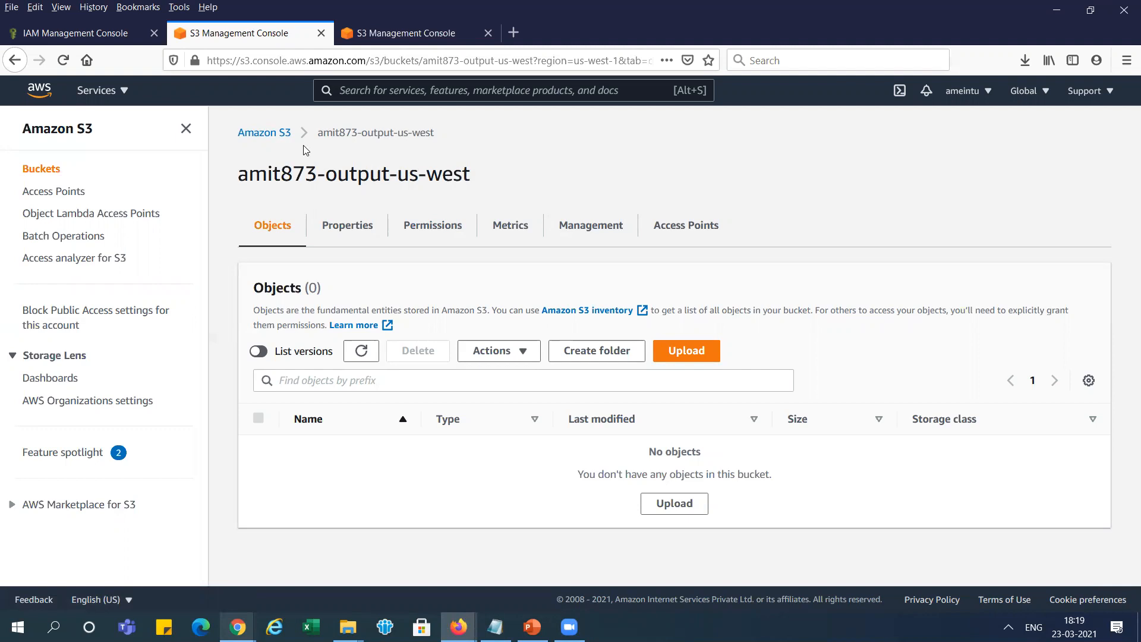
{"action": "left_click", "coordinate": [275, 133]}
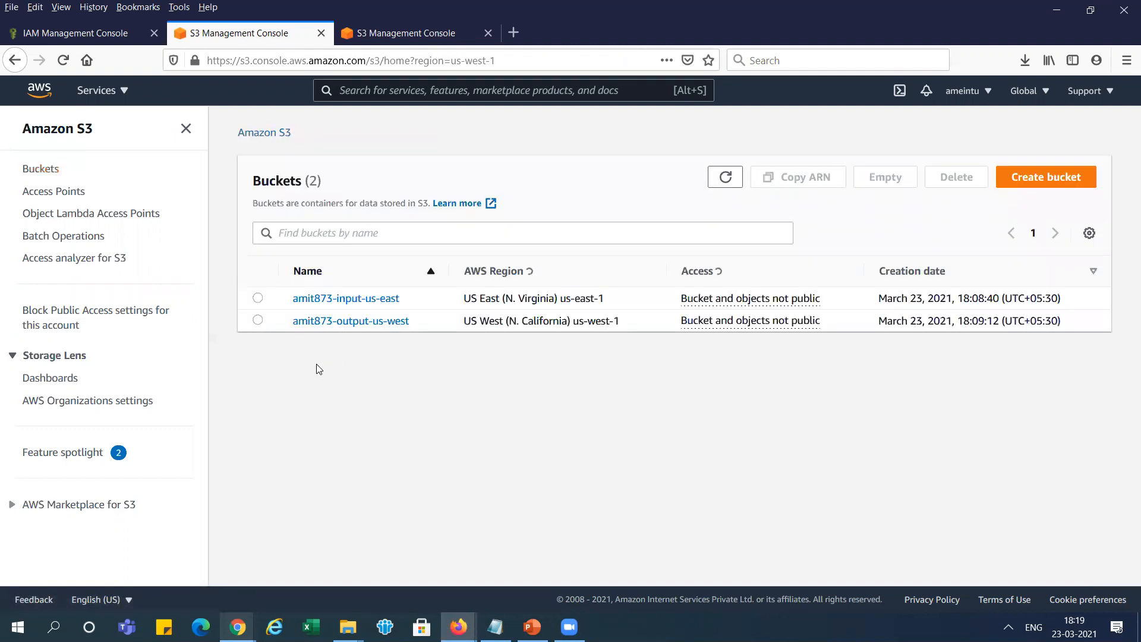
{"action": "left_click", "coordinate": [345, 298]}
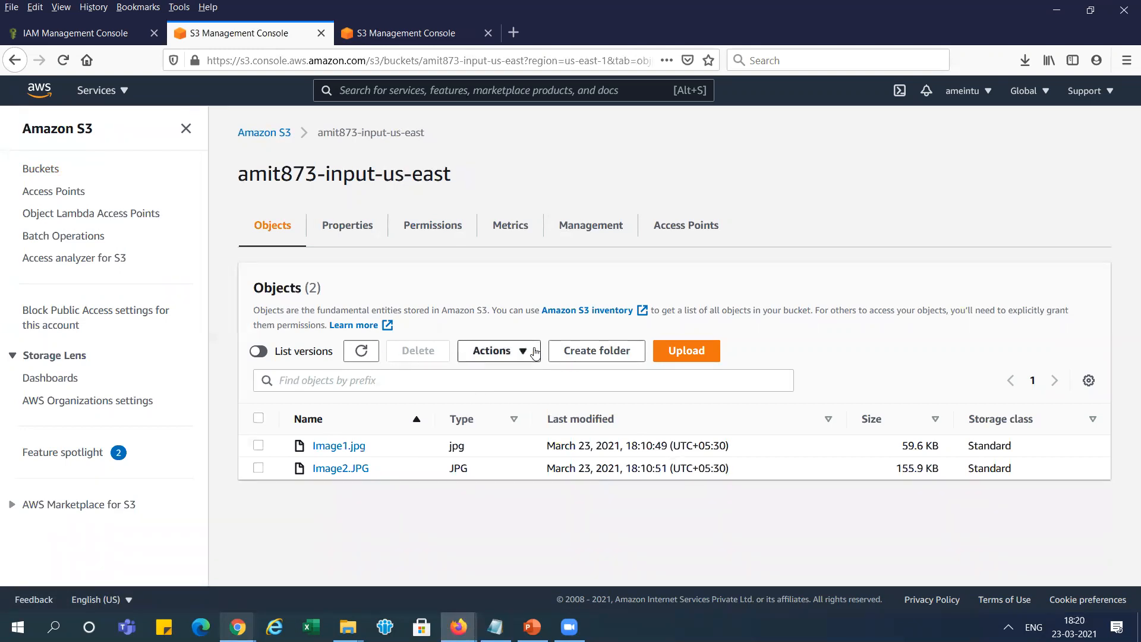
{"action": "left_click", "coordinate": [685, 352]}
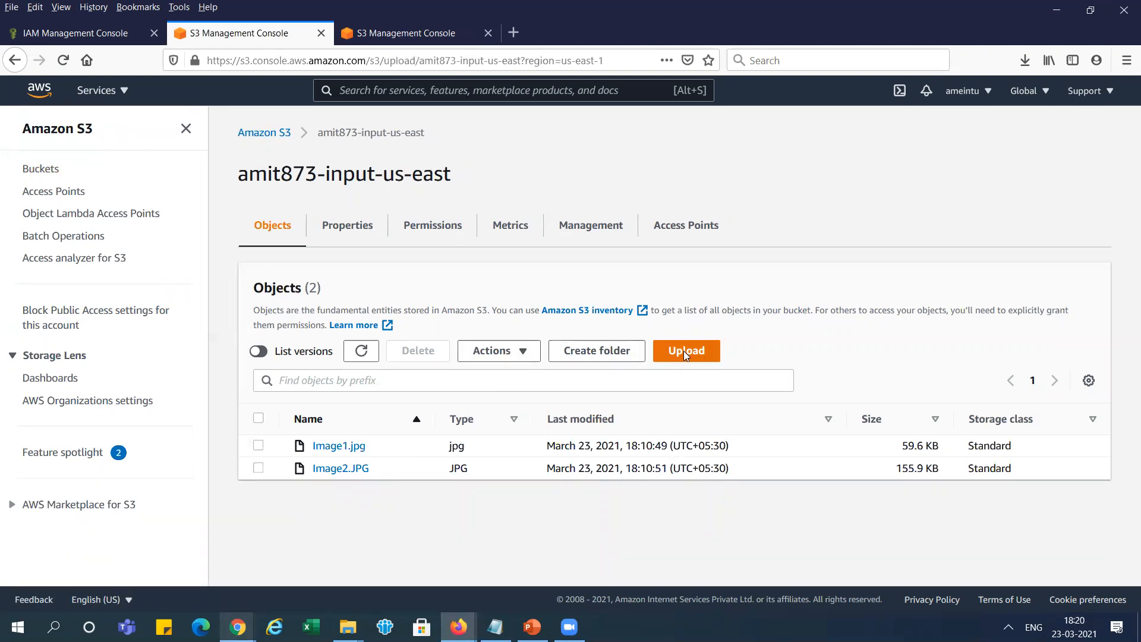
Step: Upload Image3.jpg and Image4.png from the Images folder to the bucket and close the upload status page
{"action": "left_click", "coordinate": [525, 315]}
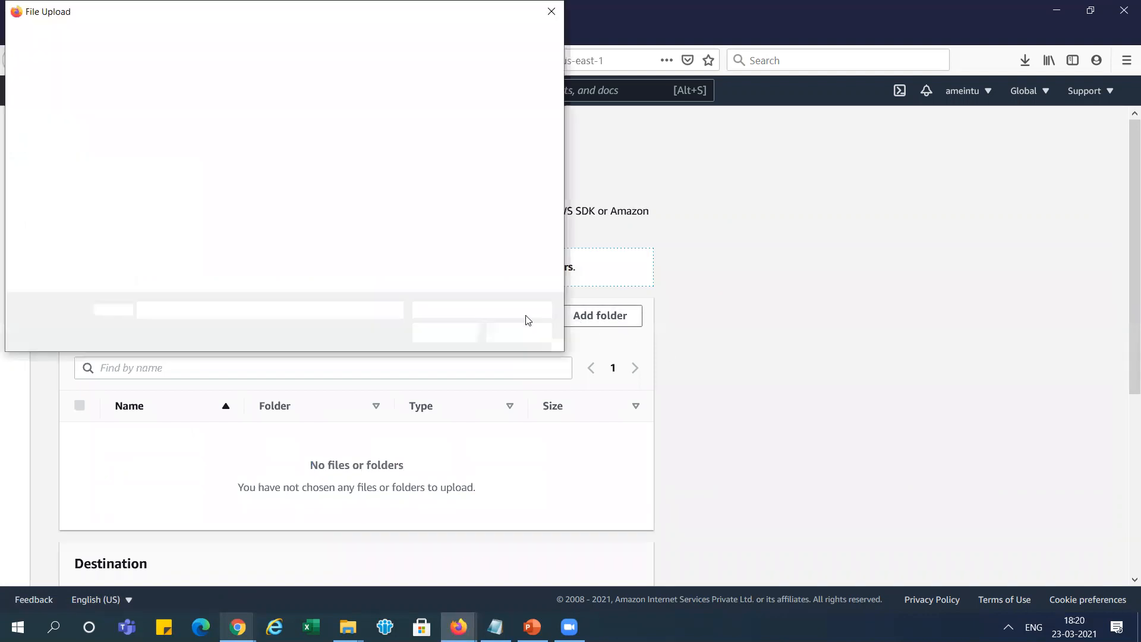
{"action": "left_click", "coordinate": [355, 148]}
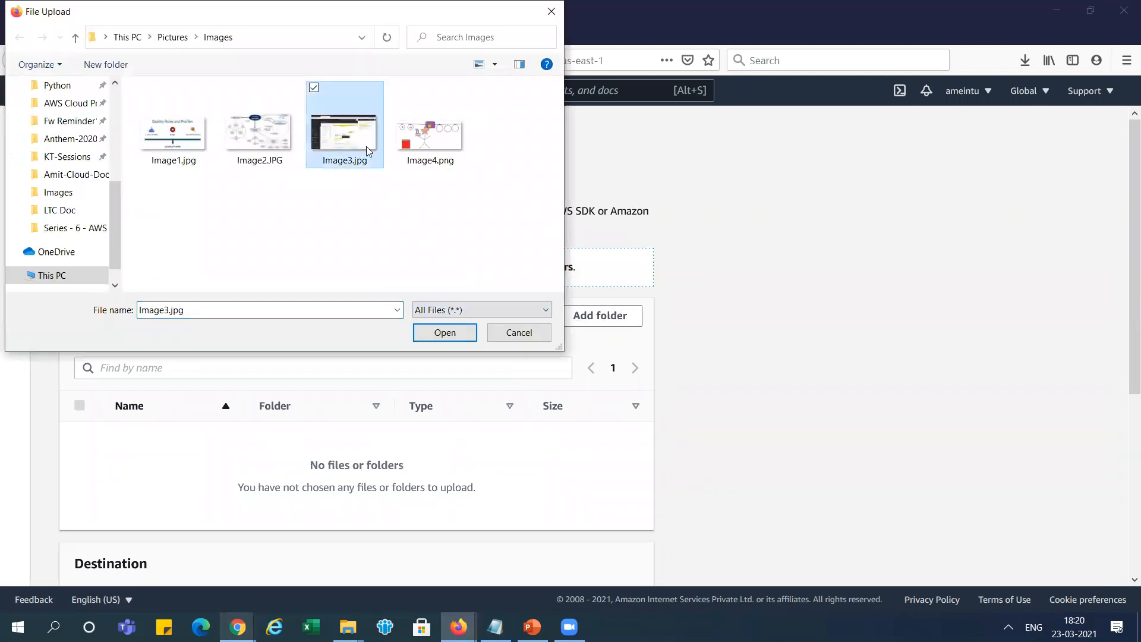
{"action": "left_click", "coordinate": [419, 132]}
{"action": "left_click", "coordinate": [376, 125], "text": "ctrl"}
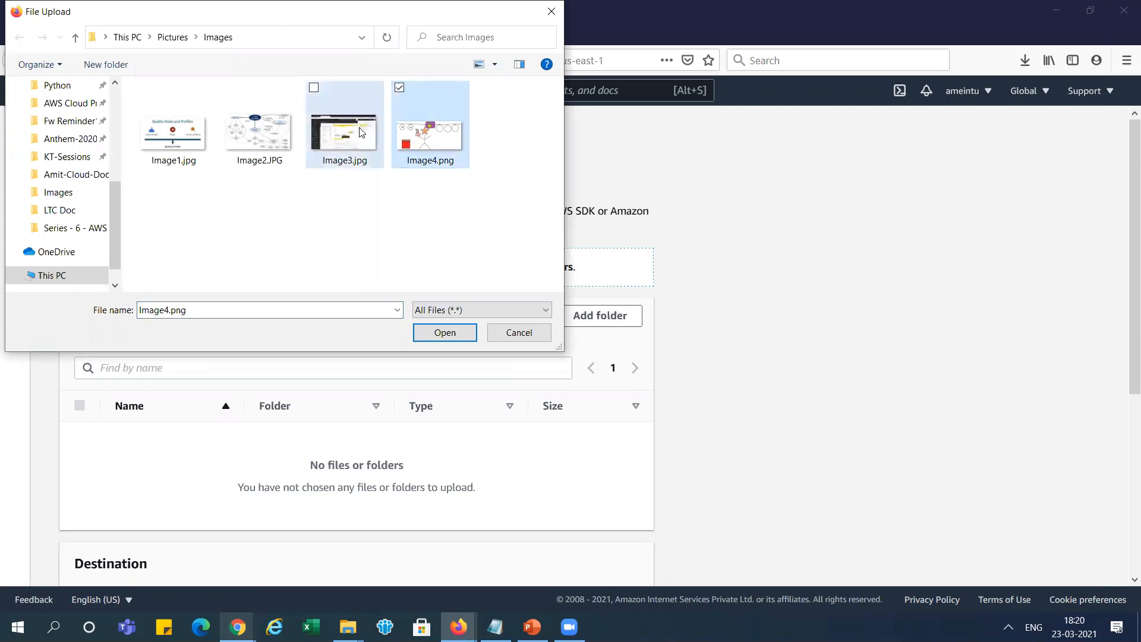
{"action": "left_click", "coordinate": [445, 333]}
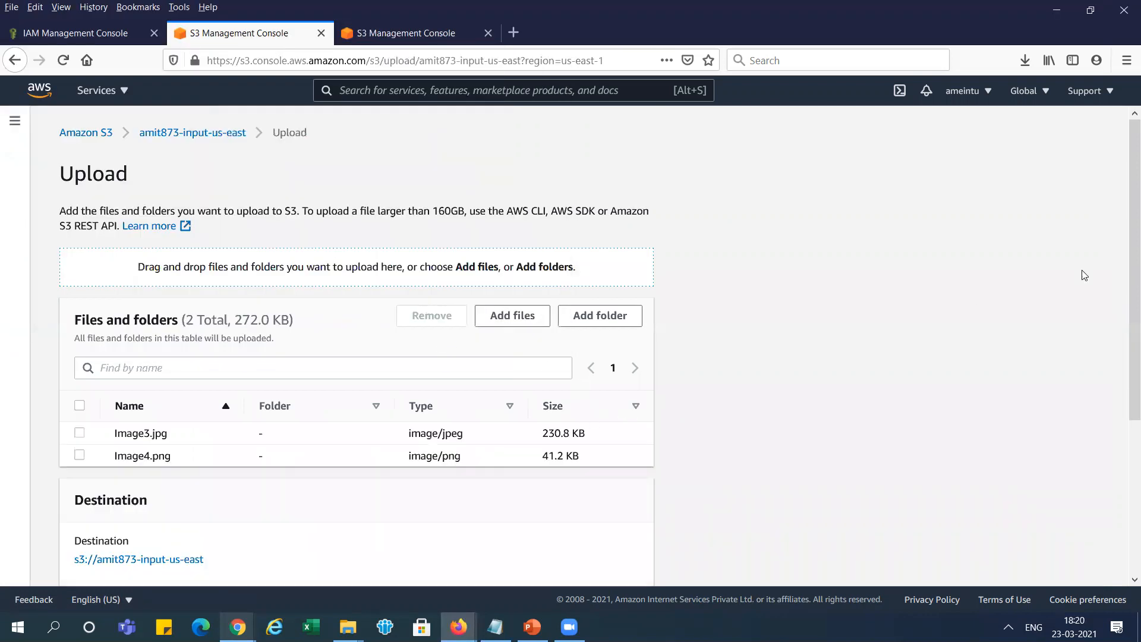
{"action": "scroll", "coordinate": [1125, 236], "scroll_direction": "down", "scroll_amount": 4}
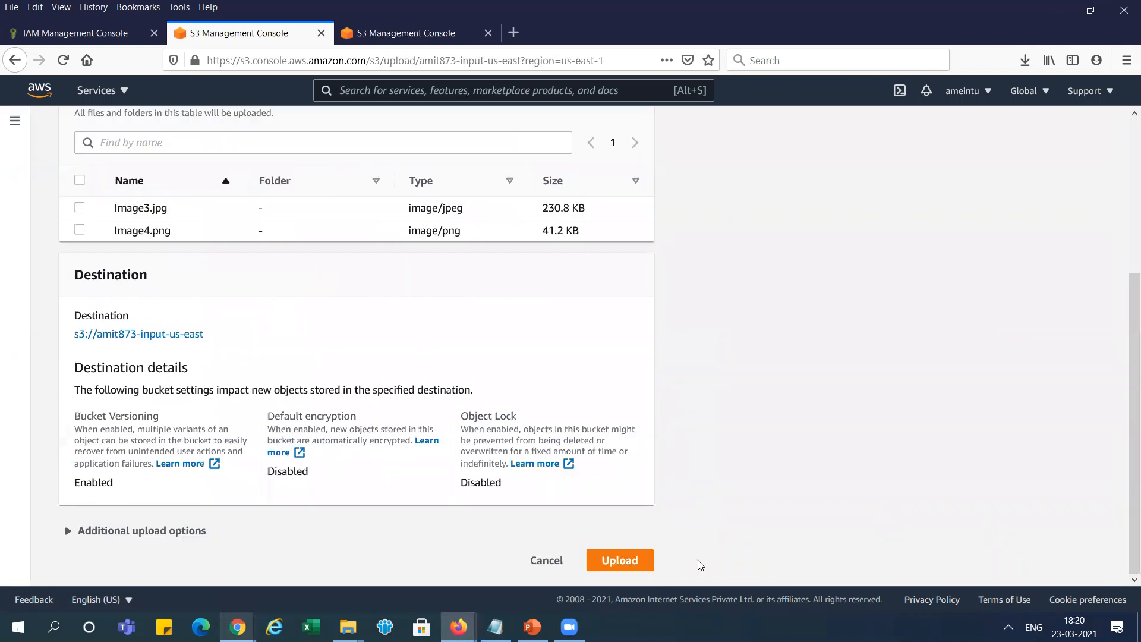
{"action": "left_click", "coordinate": [638, 565]}
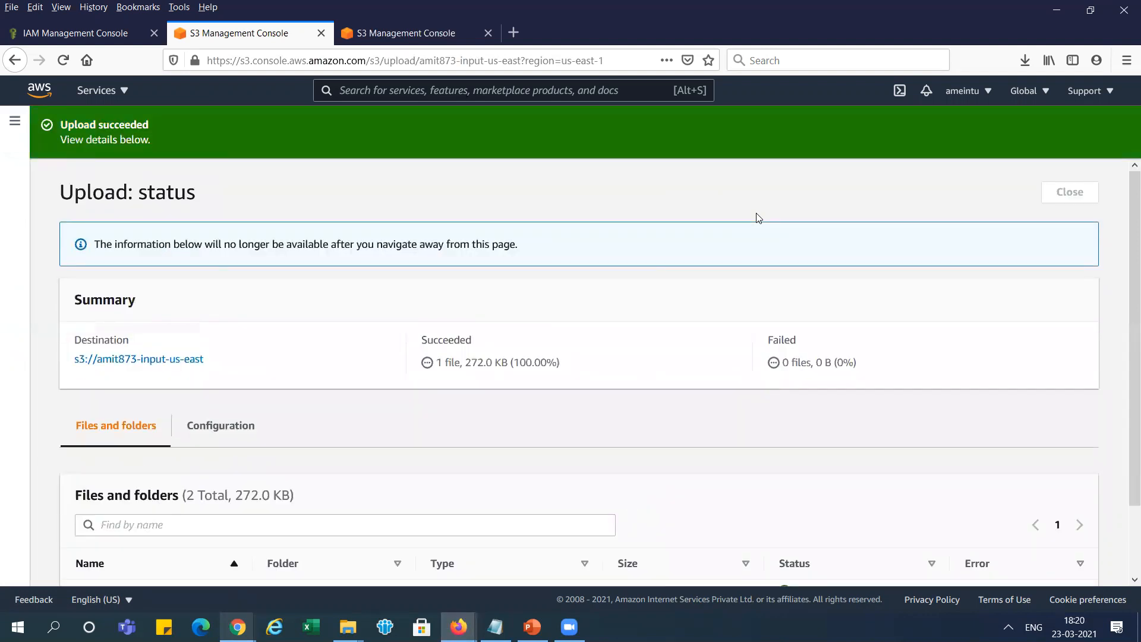
{"action": "left_click", "coordinate": [1076, 192]}
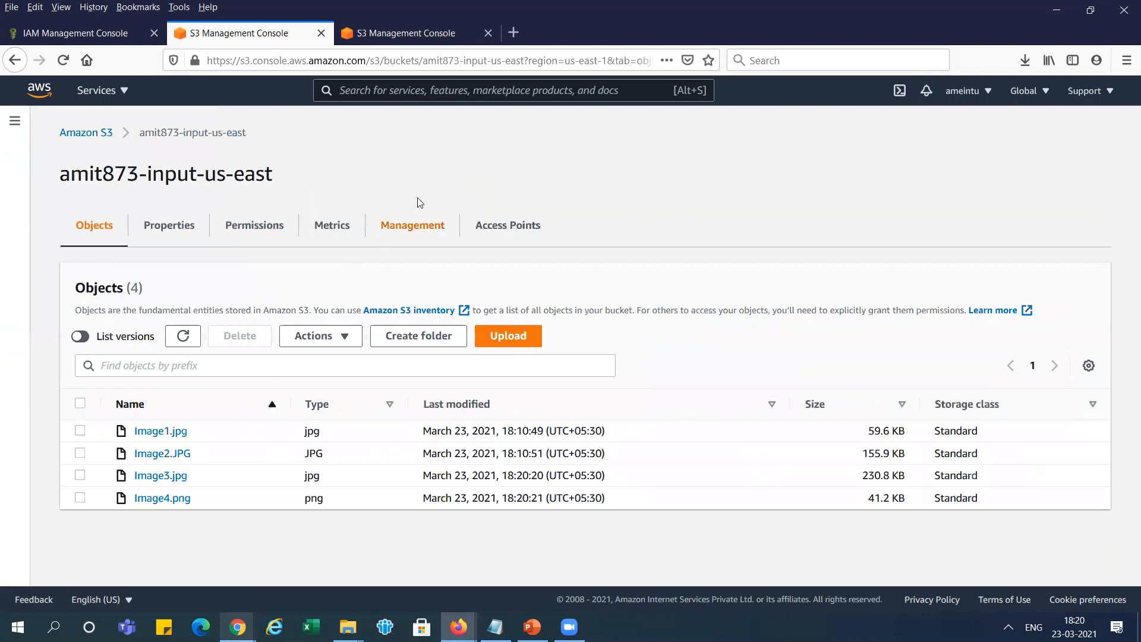
Step: Refresh the object list of amit873-output-us-west, and in Chrome refresh and check the objects of Account-B's amit873-ouput-india bucket
{"action": "left_click", "coordinate": [423, 31]}
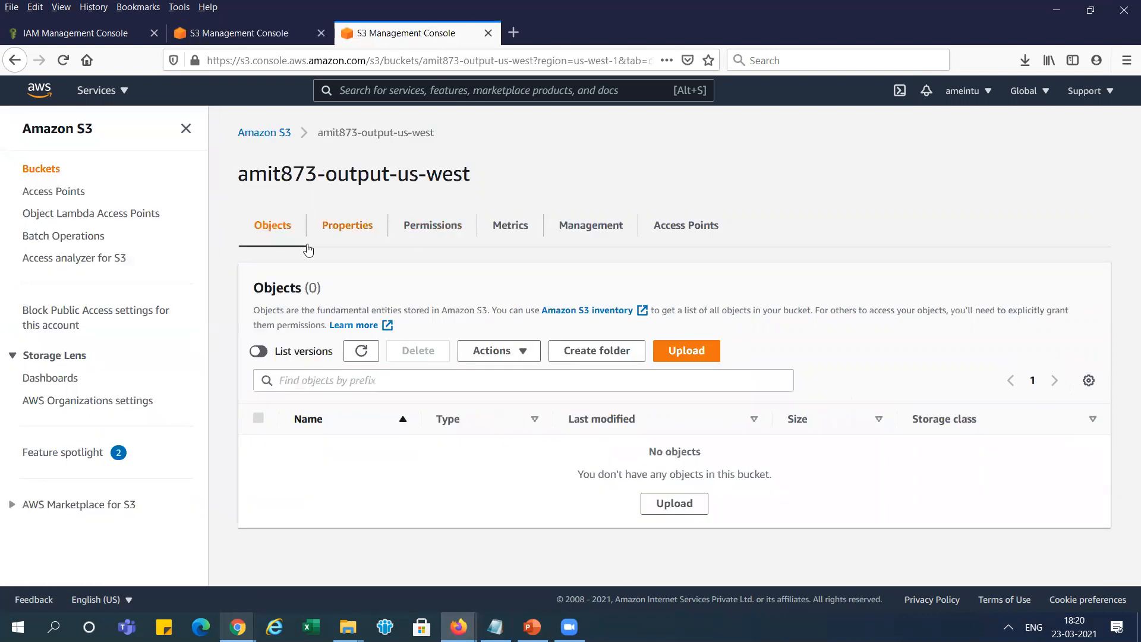
{"action": "left_click", "coordinate": [363, 353]}
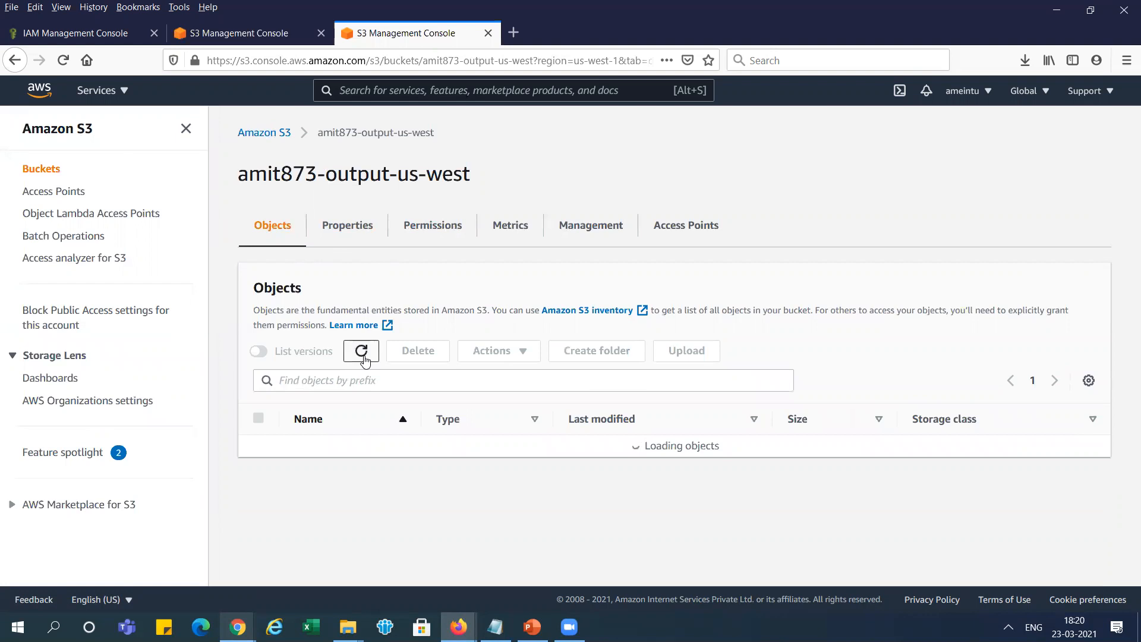
{"action": "mouse_move", "coordinate": [458, 624]}
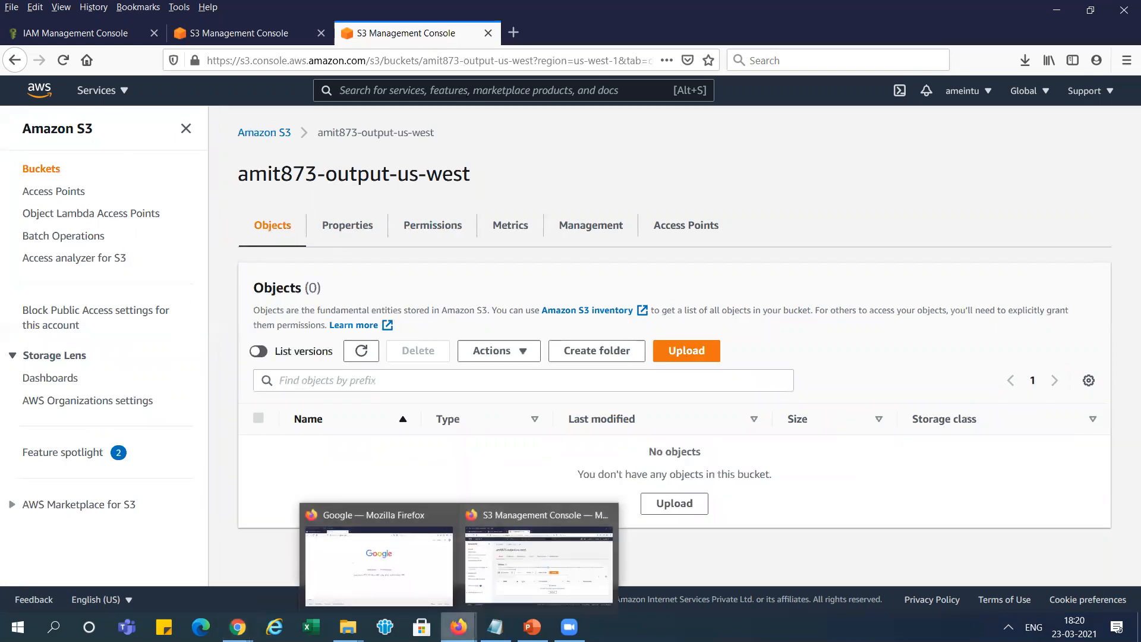
{"action": "mouse_move", "coordinate": [237, 627]}
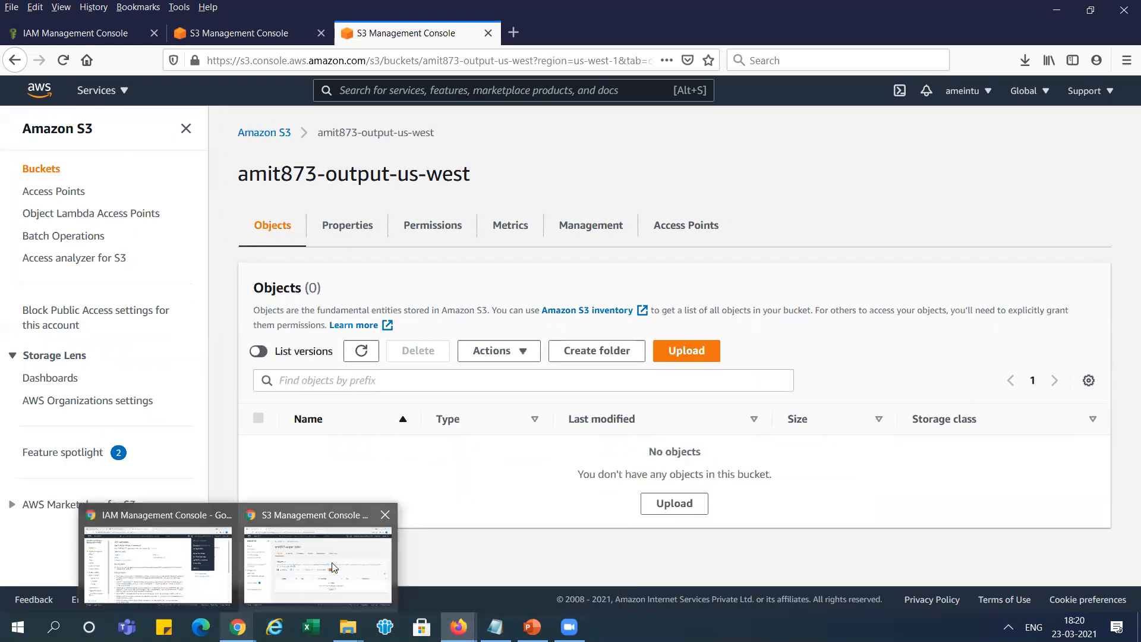
{"action": "left_click", "coordinate": [315, 567]}
{"action": "left_click", "coordinate": [362, 330]}
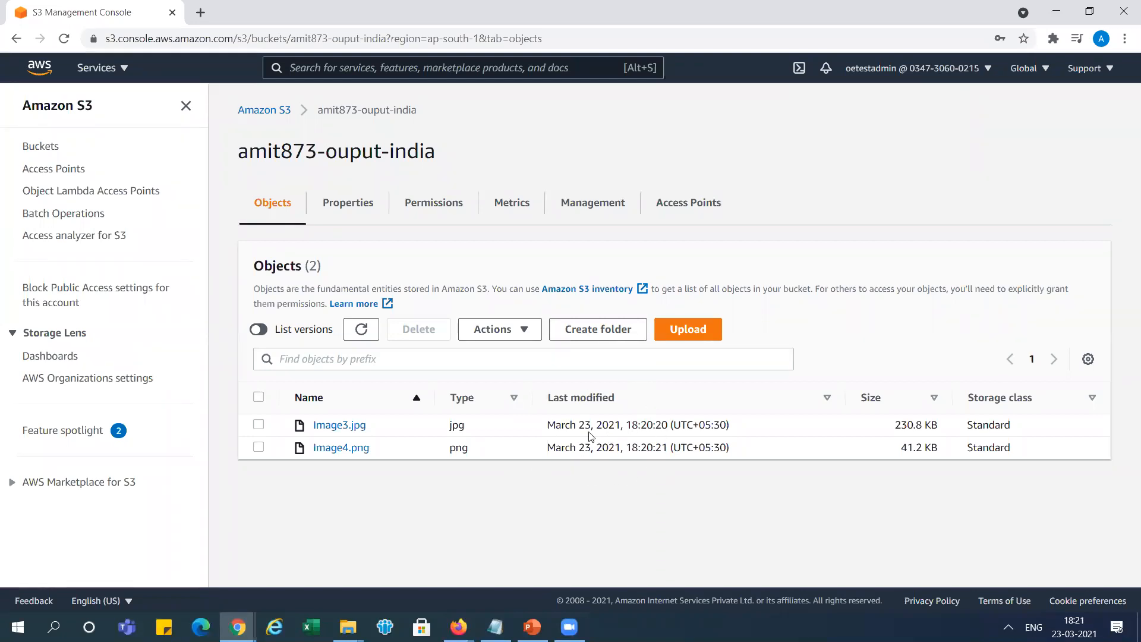
{"action": "left_click", "coordinate": [366, 340]}
{"action": "left_click_drag", "start_coordinate": [632, 426], "coordinate": [662, 446]}
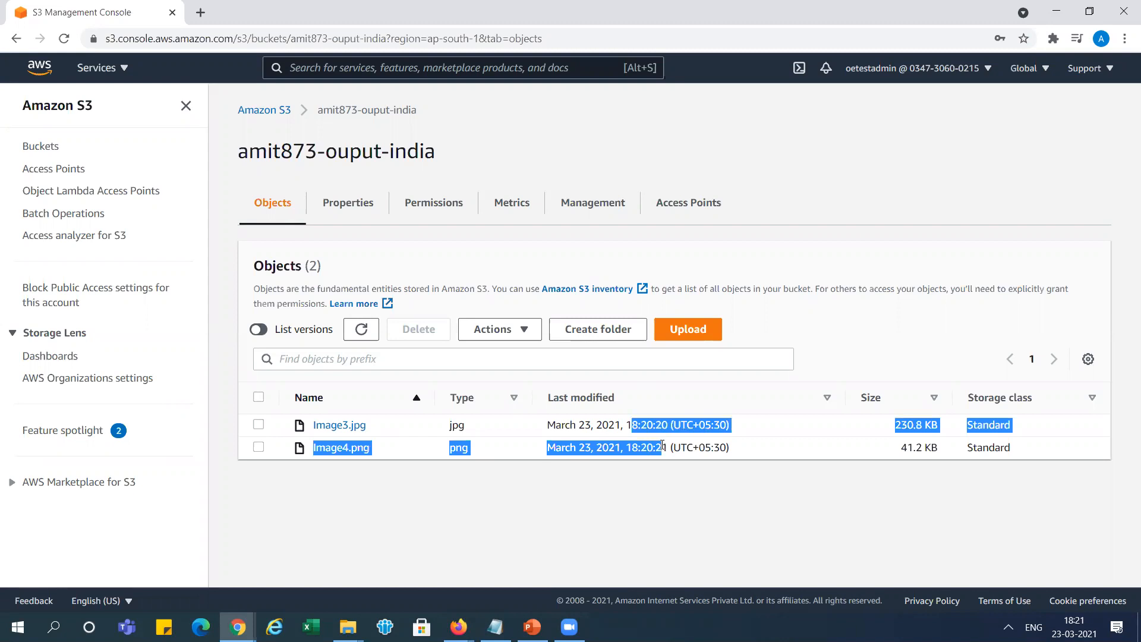
{"action": "left_click", "coordinate": [662, 445]}
{"action": "mouse_move", "coordinate": [239, 626]}
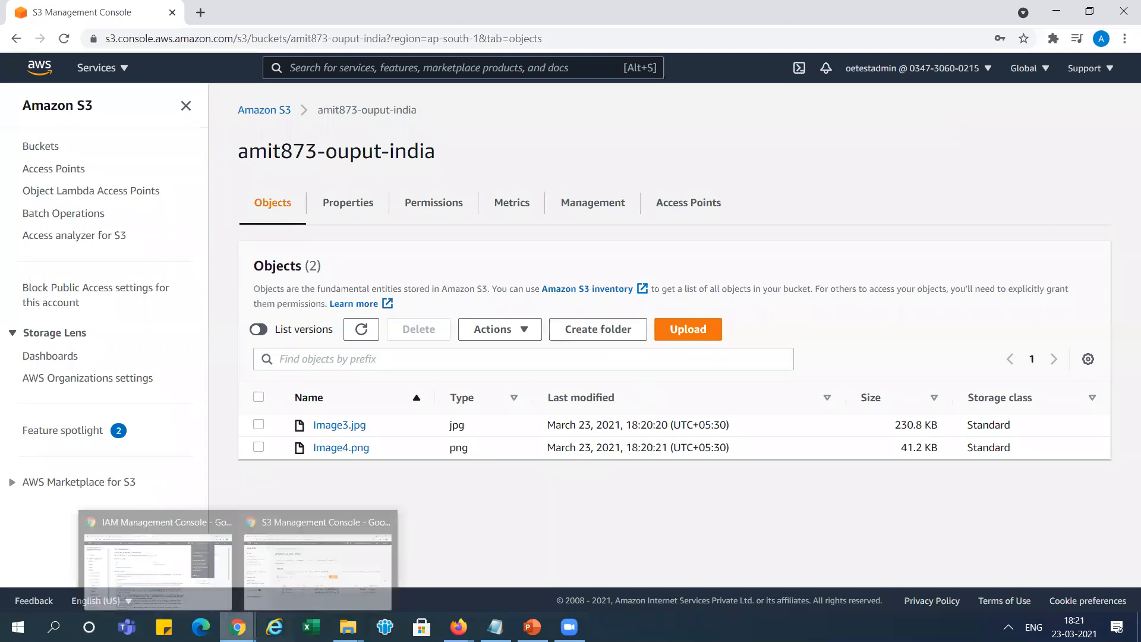
{"action": "left_click", "coordinate": [186, 579]}
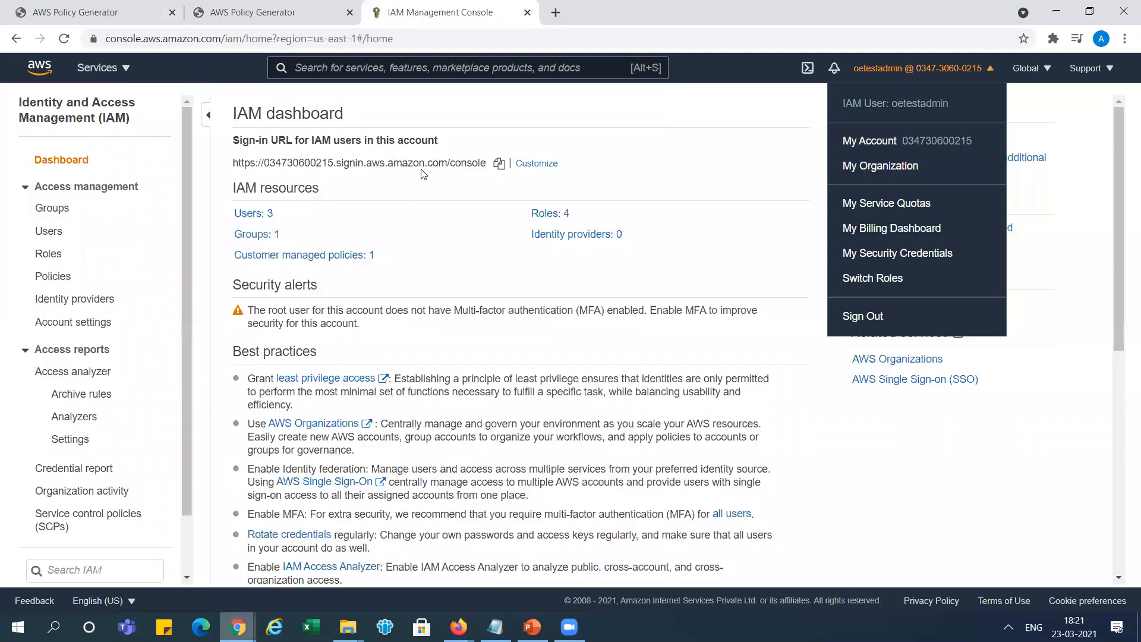
{"action": "mouse_move", "coordinate": [238, 626]}
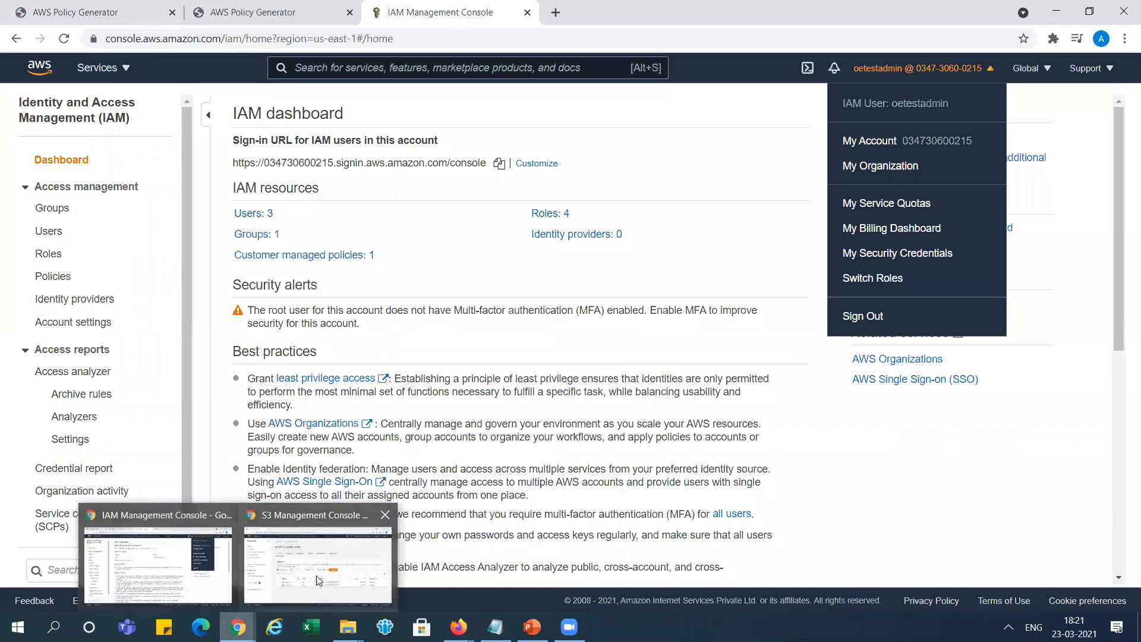
{"action": "left_click", "coordinate": [309, 526]}
Step: Switch to Firefox and check the last modified times of Image3.jpg and Image4.png in the amit873-input-us-east bucket
{"action": "mouse_move", "coordinate": [459, 627]}
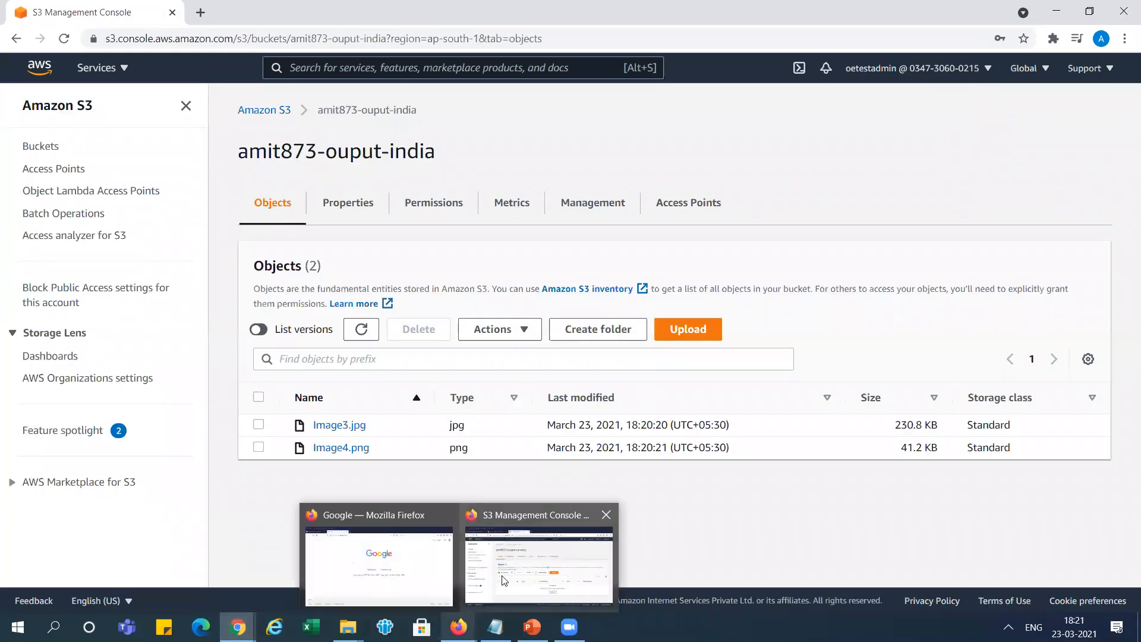
{"action": "left_click", "coordinate": [504, 578]}
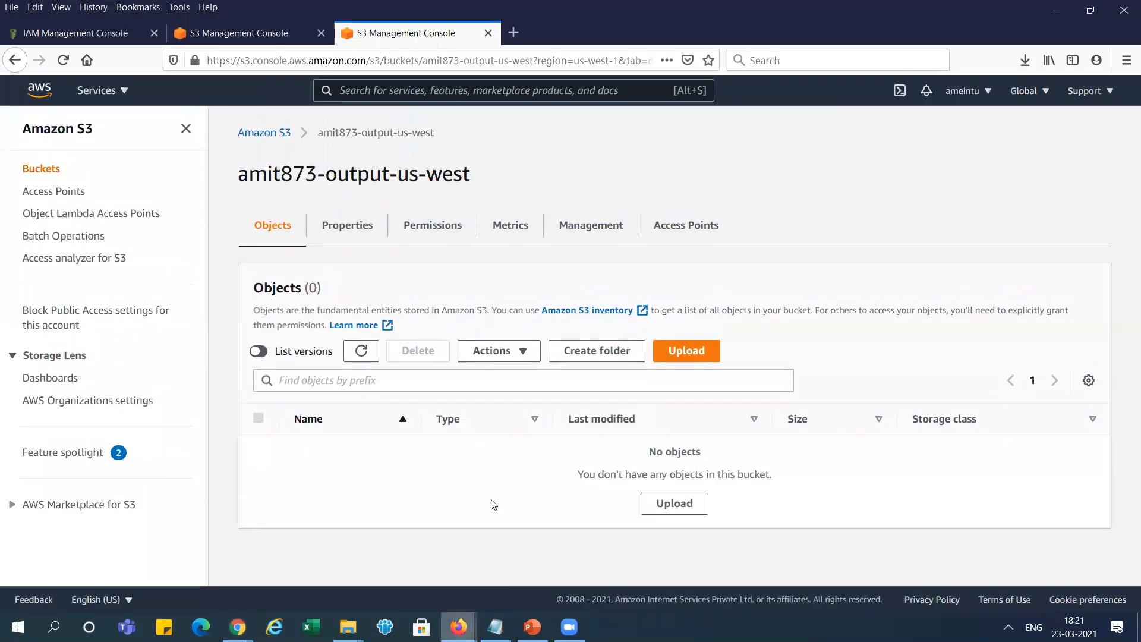
{"action": "left_click", "coordinate": [257, 37]}
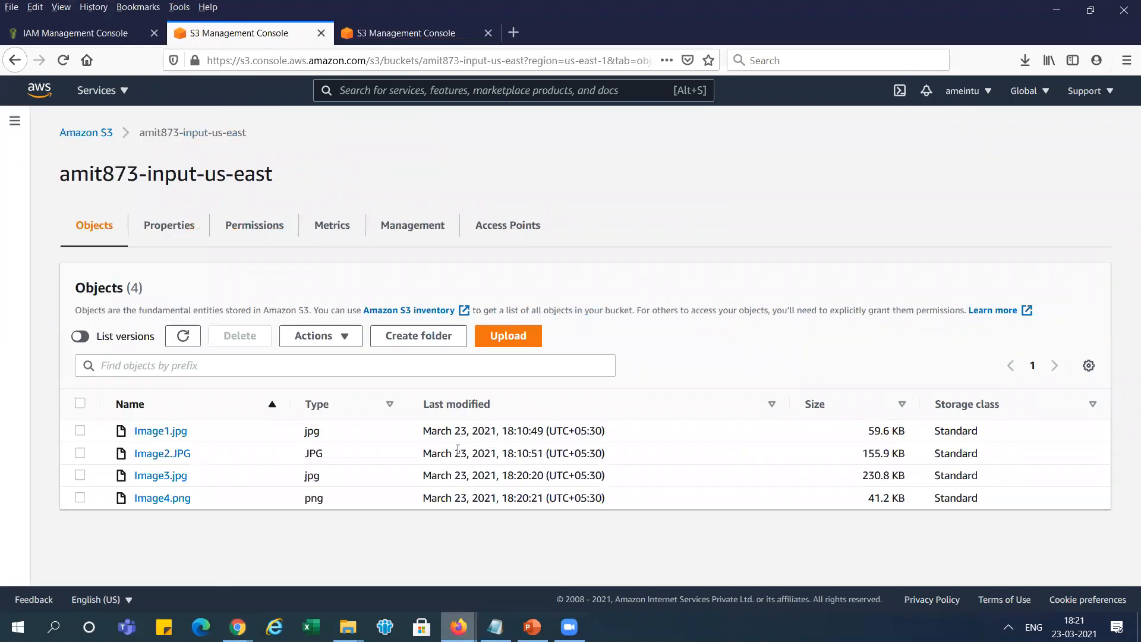
{"action": "left_click_drag", "start_coordinate": [461, 473], "coordinate": [519, 496]}
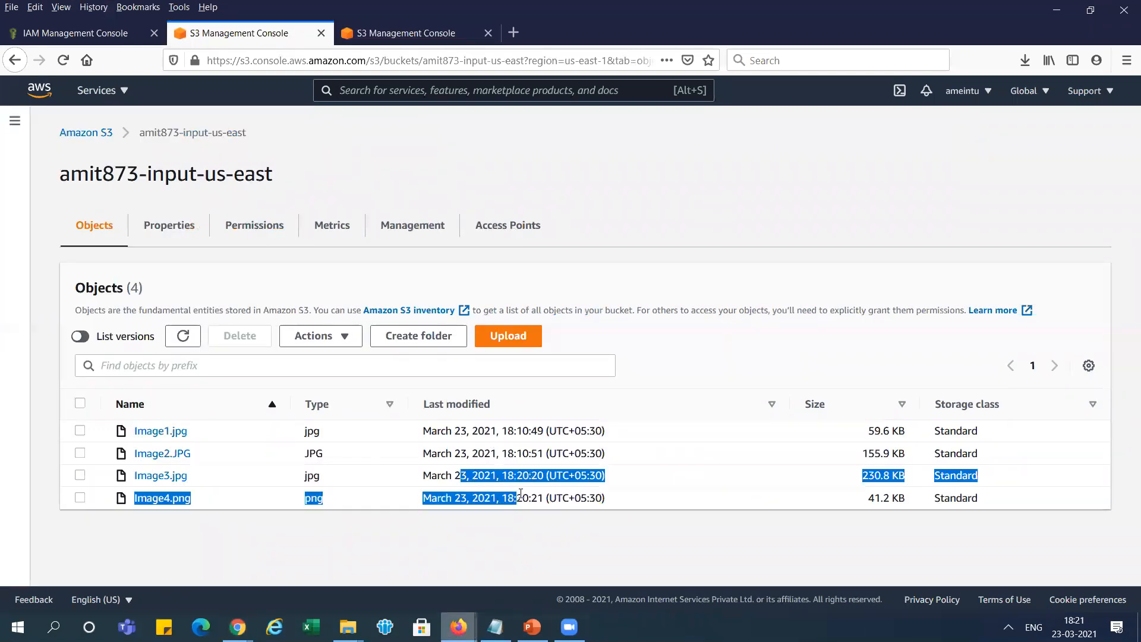
{"action": "left_click", "coordinate": [524, 495]}
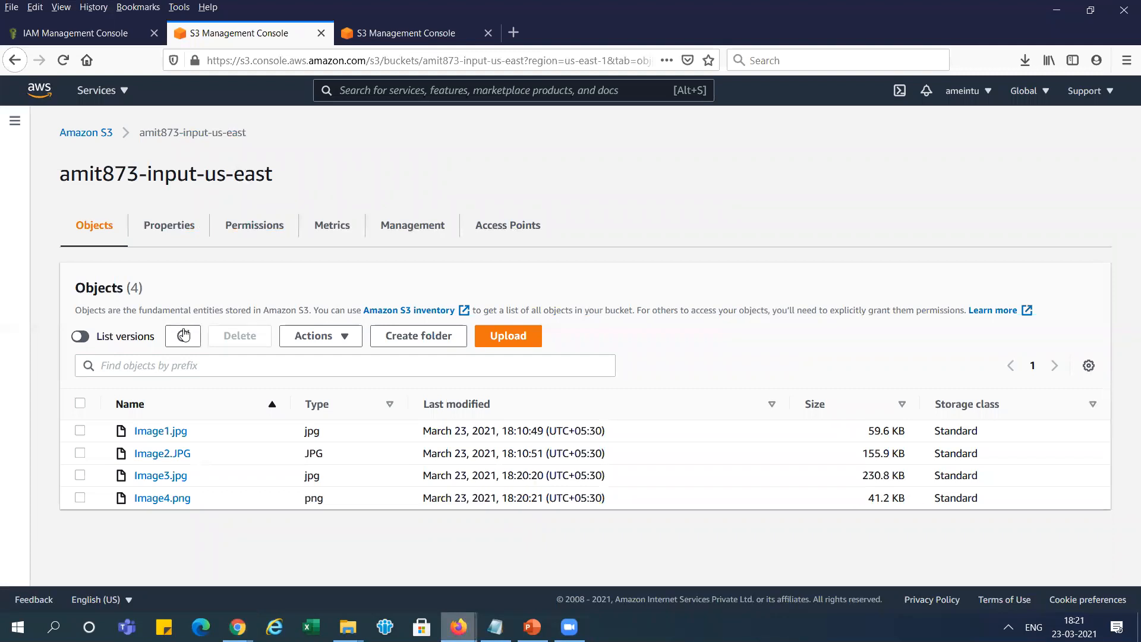
Step: Refresh the object list of the amit873-output-us-west bucket several times, glancing back at amit873-input-us-east for comparison
{"action": "left_click", "coordinate": [437, 39]}
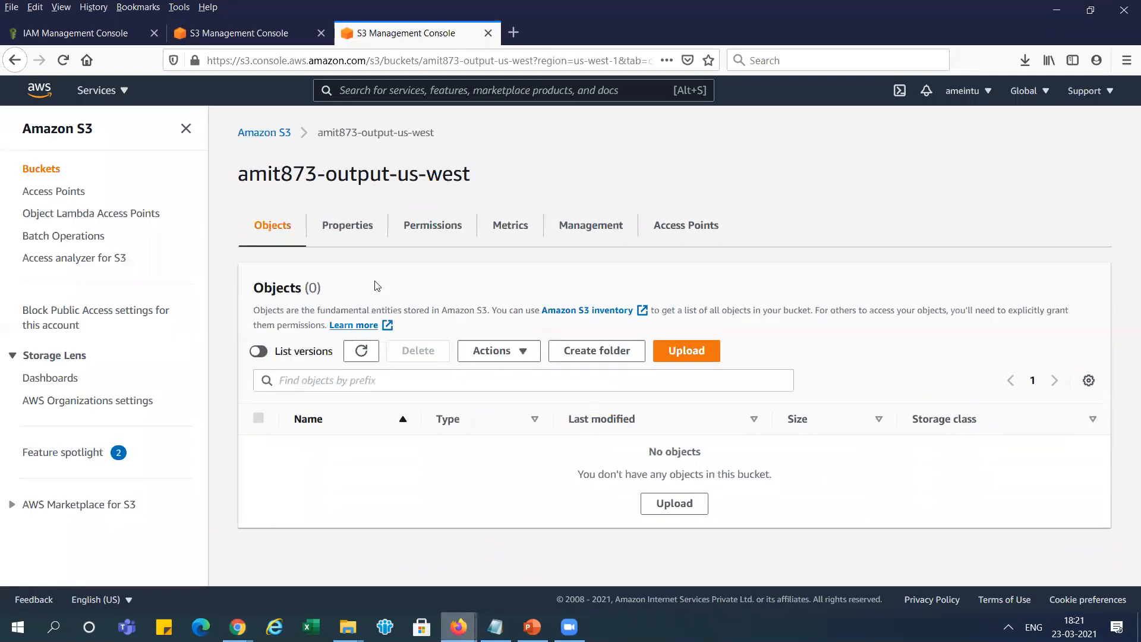
{"action": "left_click", "coordinate": [362, 352]}
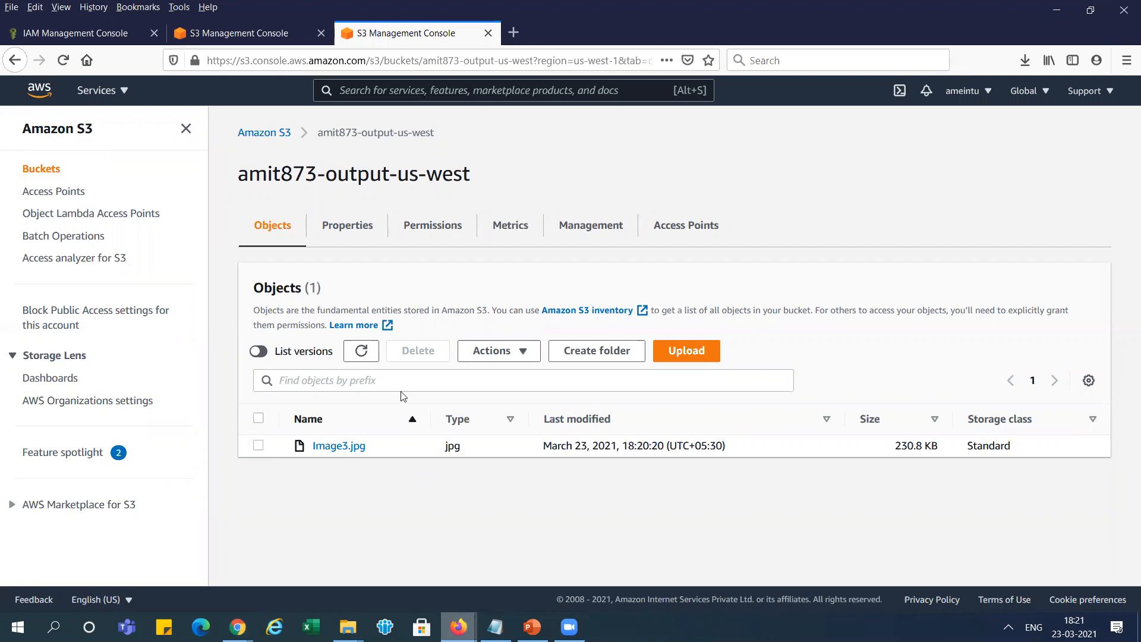
{"action": "left_click", "coordinate": [364, 353]}
{"action": "left_click", "coordinate": [250, 33]}
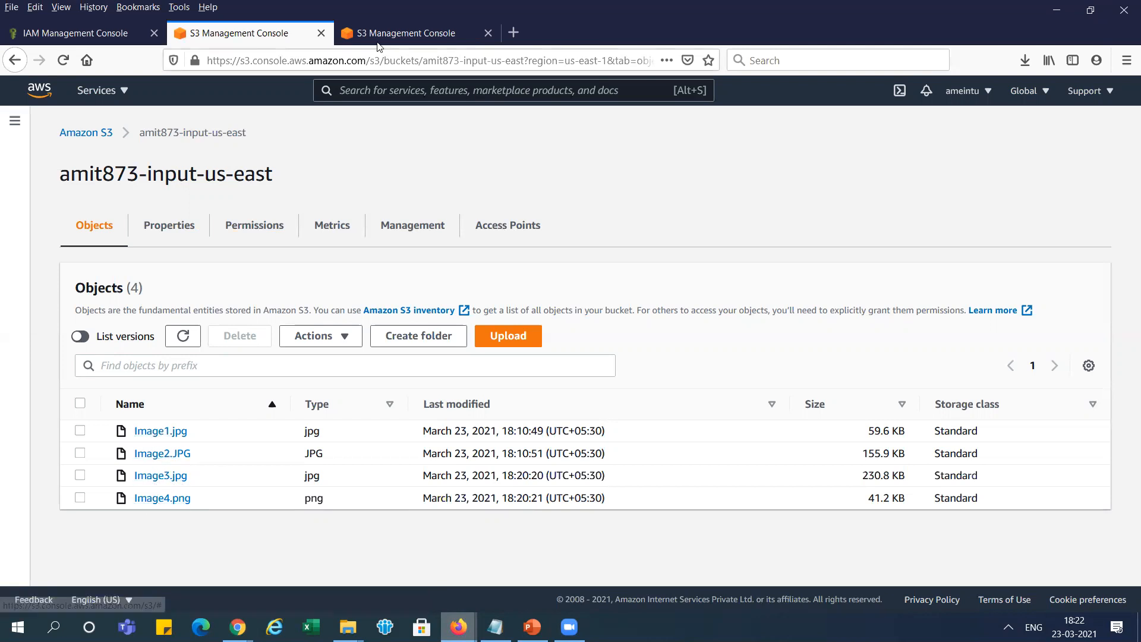
{"action": "left_click", "coordinate": [394, 33]}
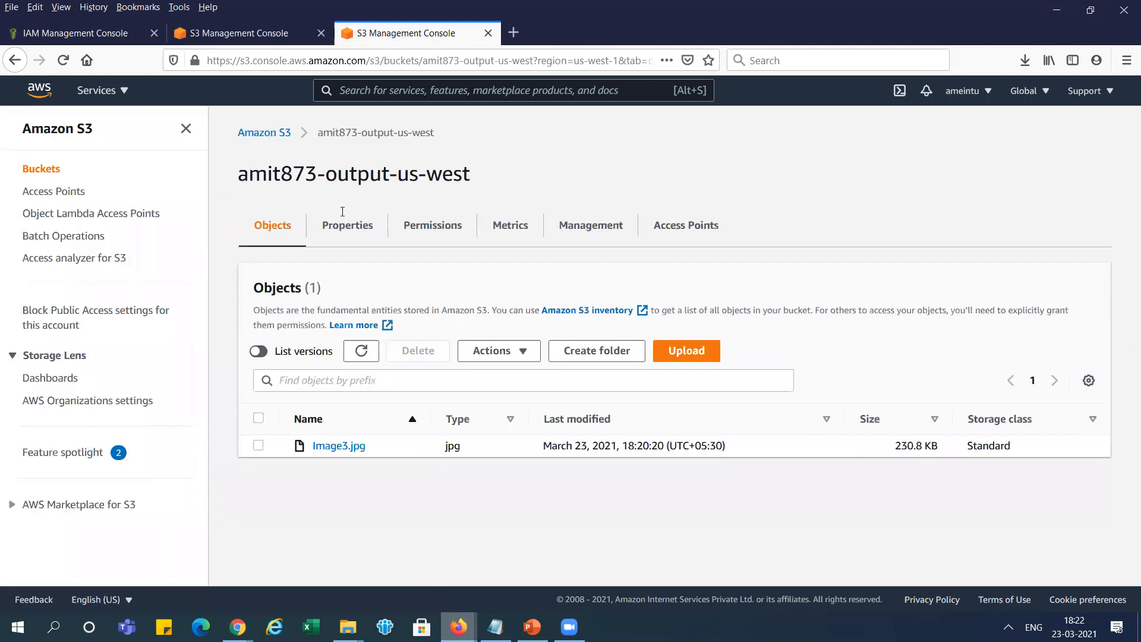
{"action": "left_click", "coordinate": [361, 357]}
{"action": "left_click", "coordinate": [361, 356]}
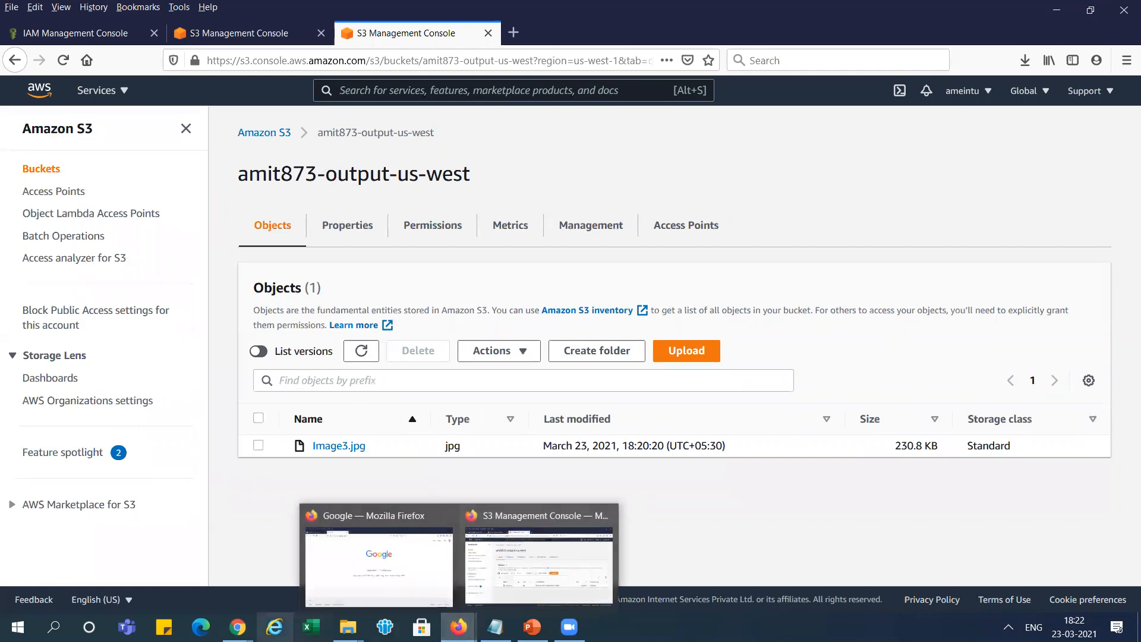
Step: Switch to Account-B's S3 console in Chrome and refresh the amit873-ouput-india object list again
{"action": "mouse_move", "coordinate": [238, 627]}
{"action": "left_click", "coordinate": [321, 565]}
{"action": "left_click", "coordinate": [358, 331]}
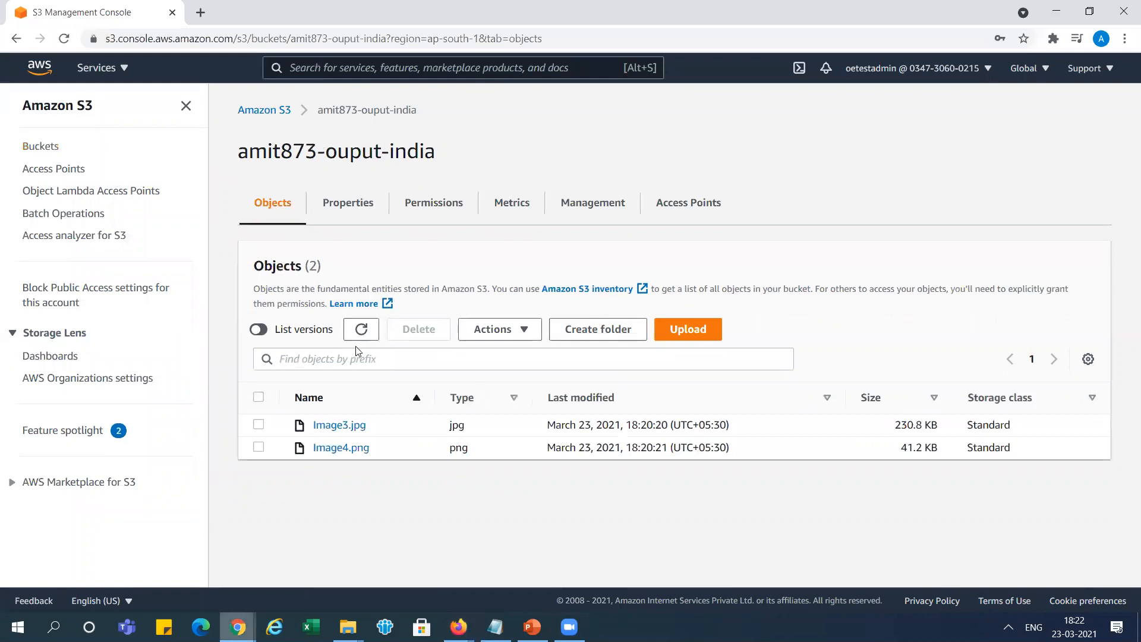
{"action": "left_click", "coordinate": [367, 336]}
{"action": "left_click", "coordinate": [368, 336]}
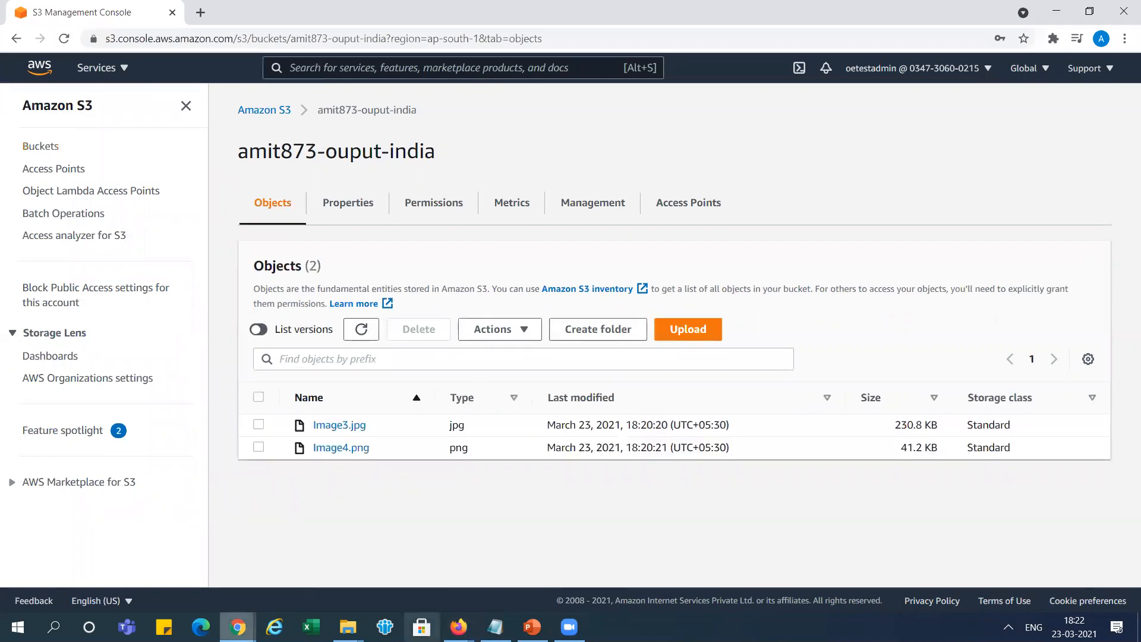
Step: Return to the S3 console in Firefox and refresh the amit873-output-us-west object list repeatedly
{"action": "mouse_move", "coordinate": [459, 627]}
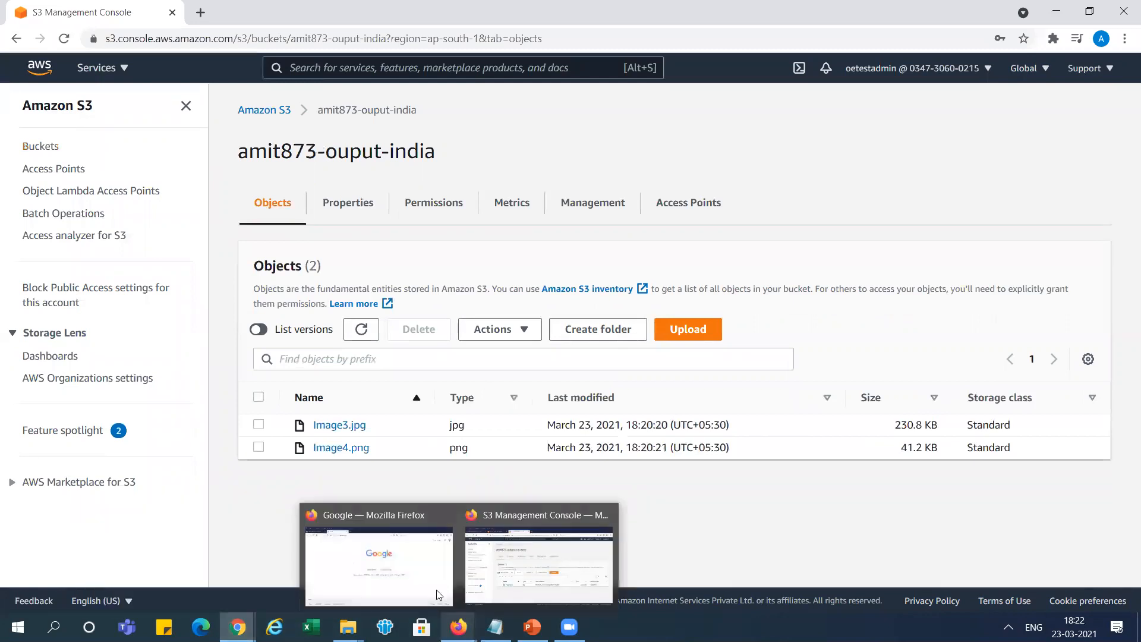
{"action": "left_click", "coordinate": [500, 563]}
{"action": "left_click", "coordinate": [361, 351]}
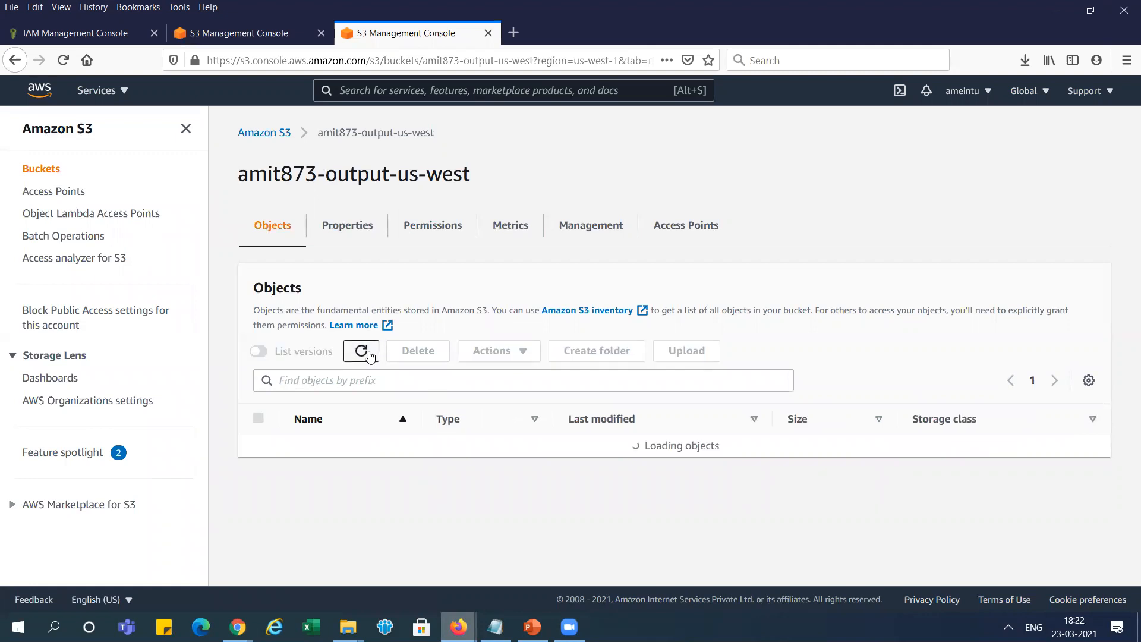
{"action": "left_click", "coordinate": [362, 351]}
{"action": "left_click", "coordinate": [362, 351]}
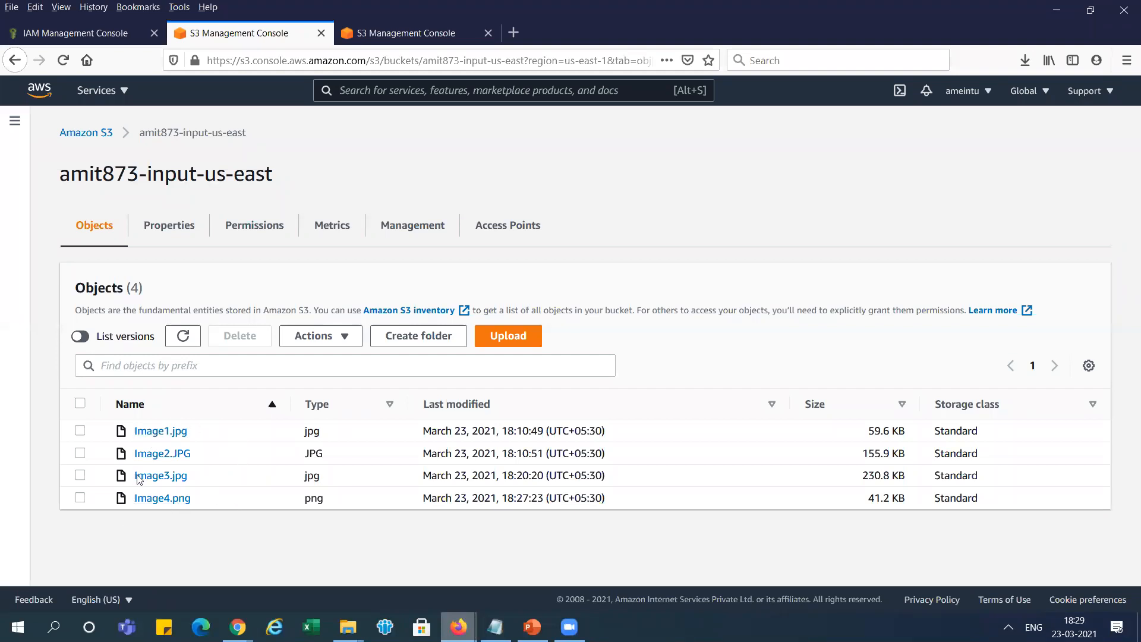
Step: Check the replicated images in amit873-output-us-west and in Chrome's amit873-ouput-india bucket, and return to the Firefox S3 console
{"action": "left_click", "coordinate": [386, 35]}
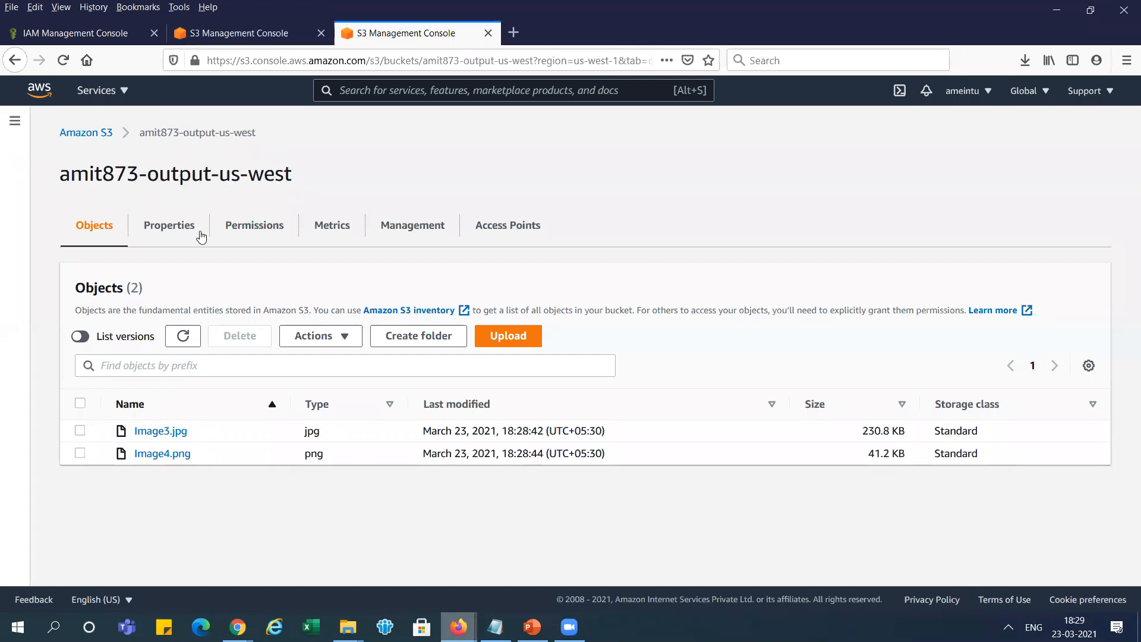
{"action": "key", "text": "alt+Tab"}
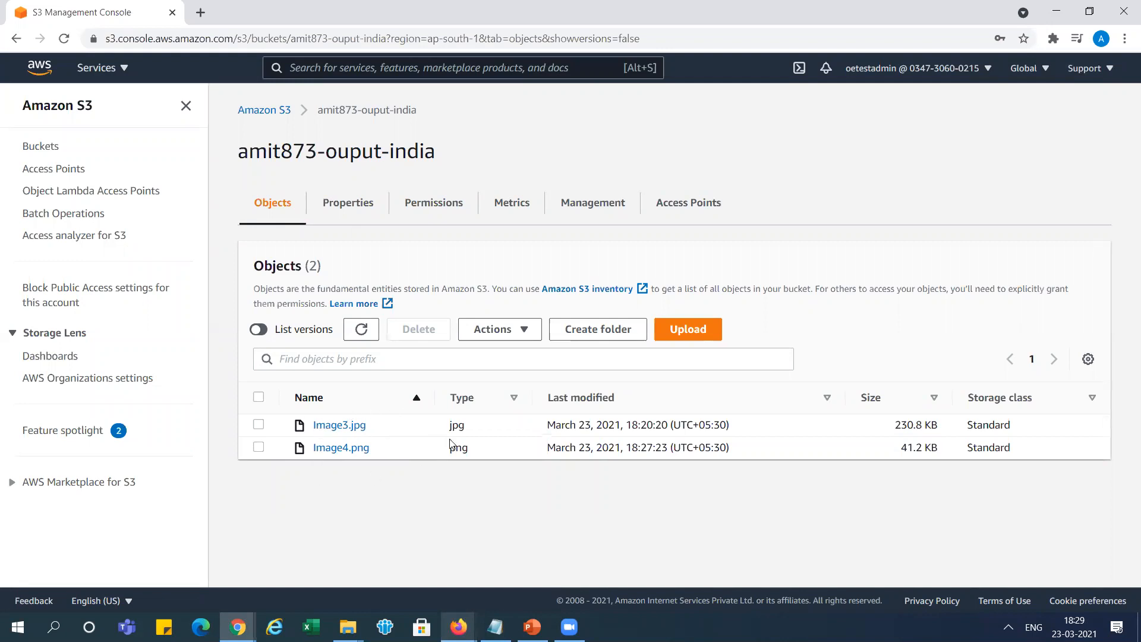
{"action": "mouse_move", "coordinate": [458, 627]}
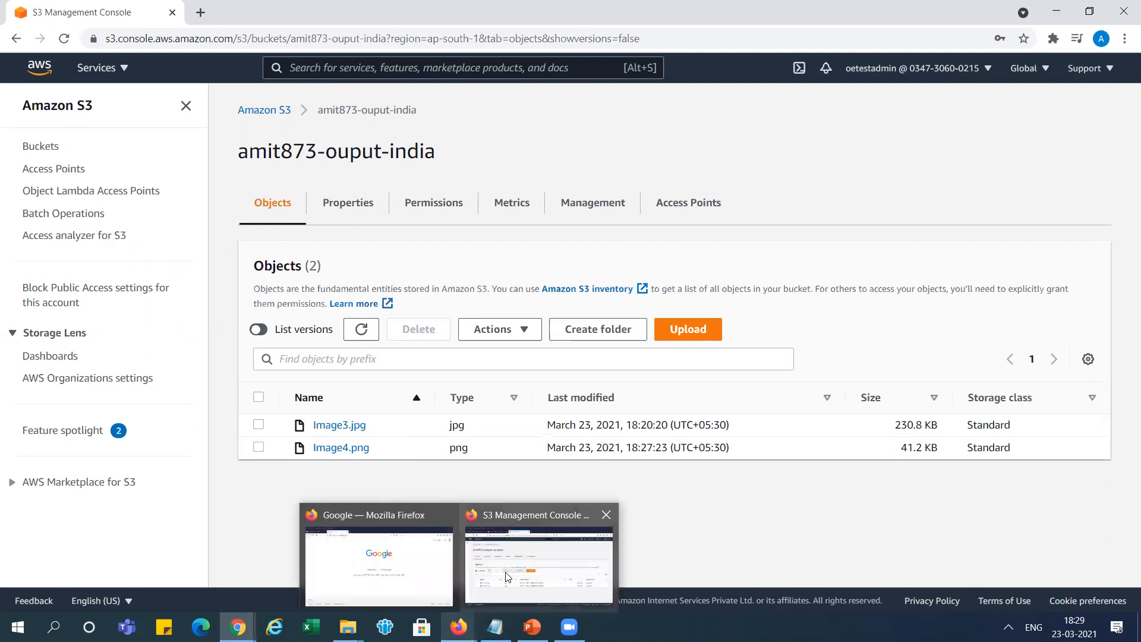
{"action": "left_click", "coordinate": [508, 575]}
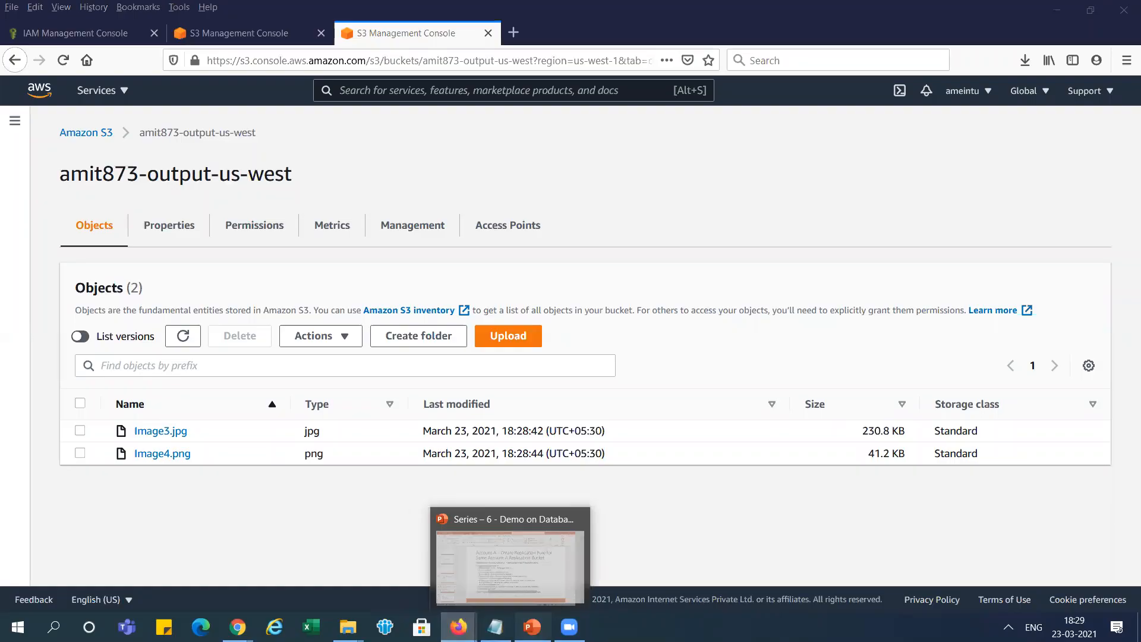
Step: Switch to the PowerPoint presentation and review the Add Objects to Input Bucket and Delete Resources slides
{"action": "left_click", "coordinate": [532, 627]}
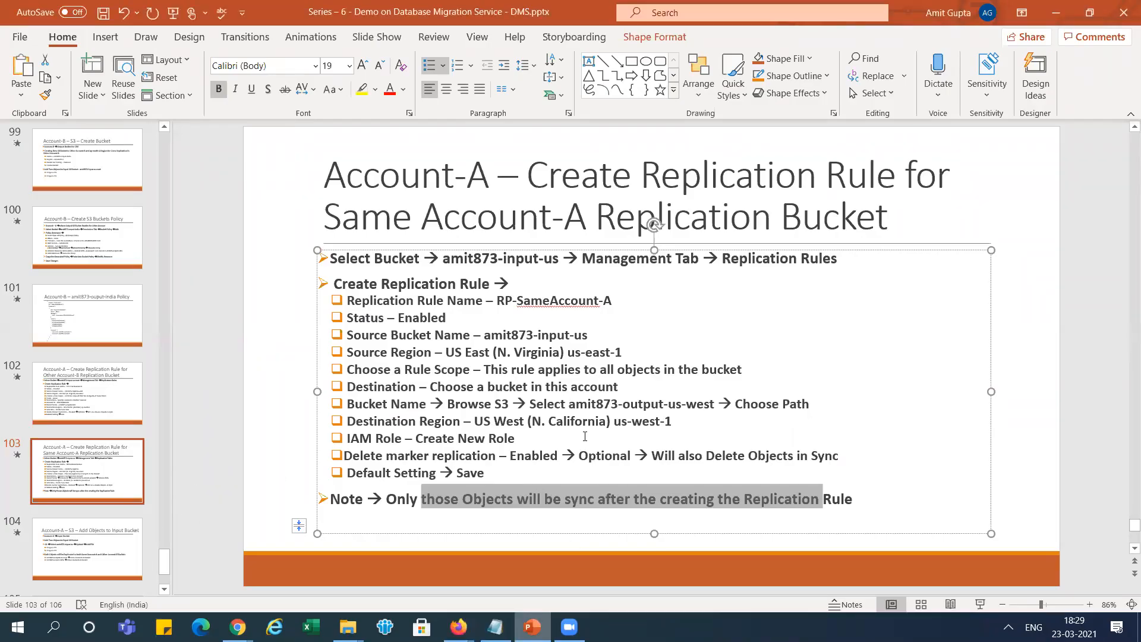
{"action": "left_click", "coordinate": [81, 564]}
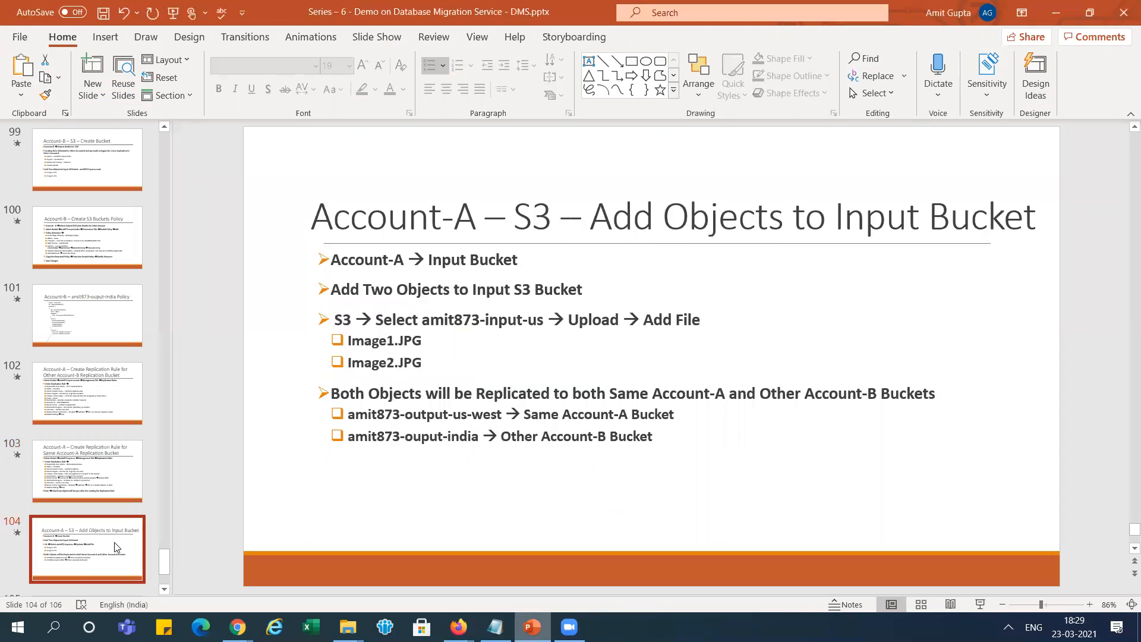
{"action": "key", "text": "Down"}
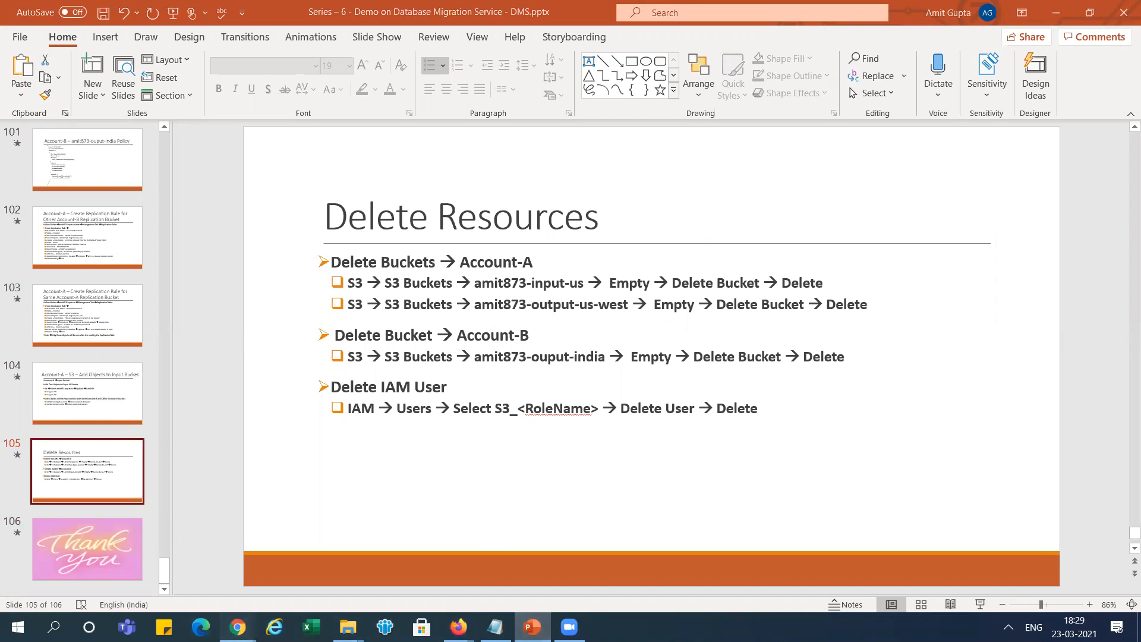
{"action": "mouse_move", "coordinate": [238, 627]}
{"action": "left_click", "coordinate": [376, 579]}
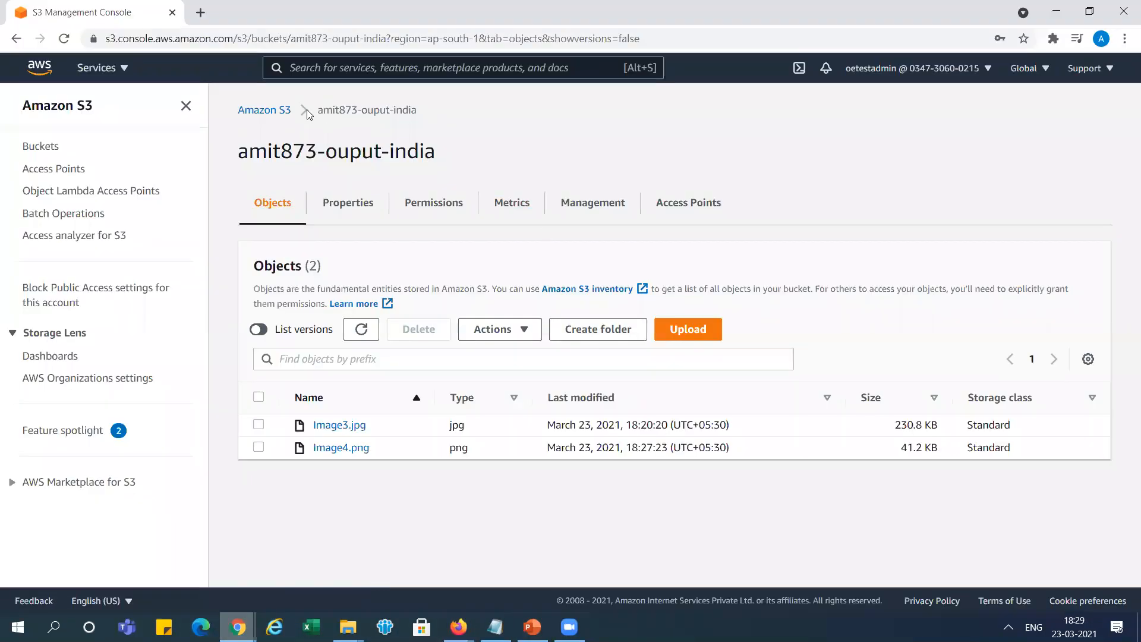
{"action": "left_click", "coordinate": [286, 112]}
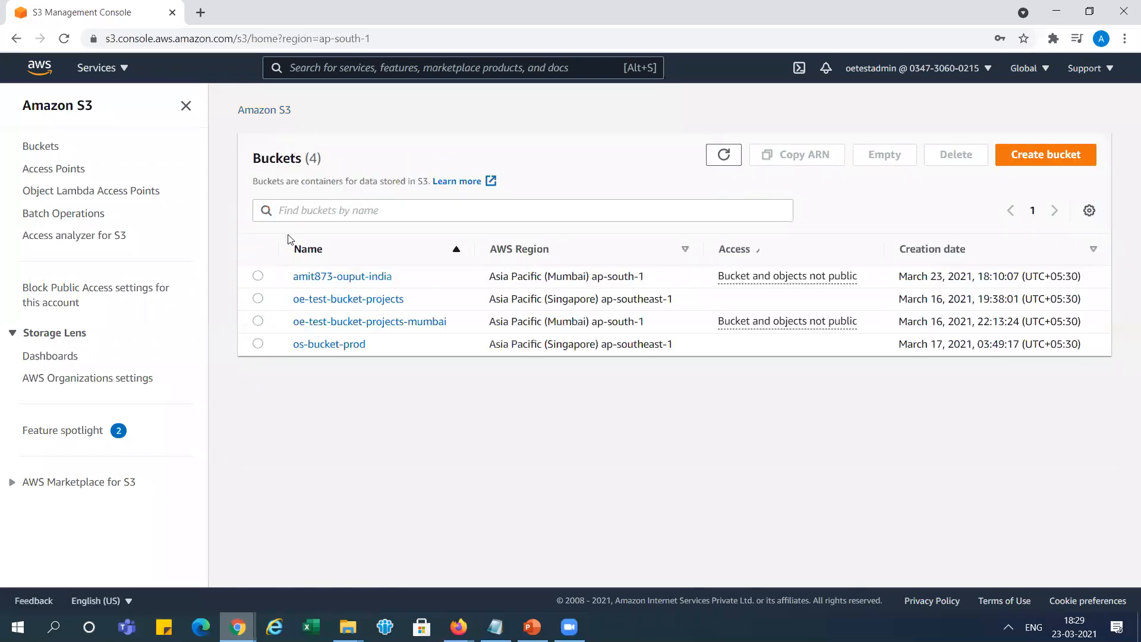
{"action": "left_click", "coordinate": [258, 276]}
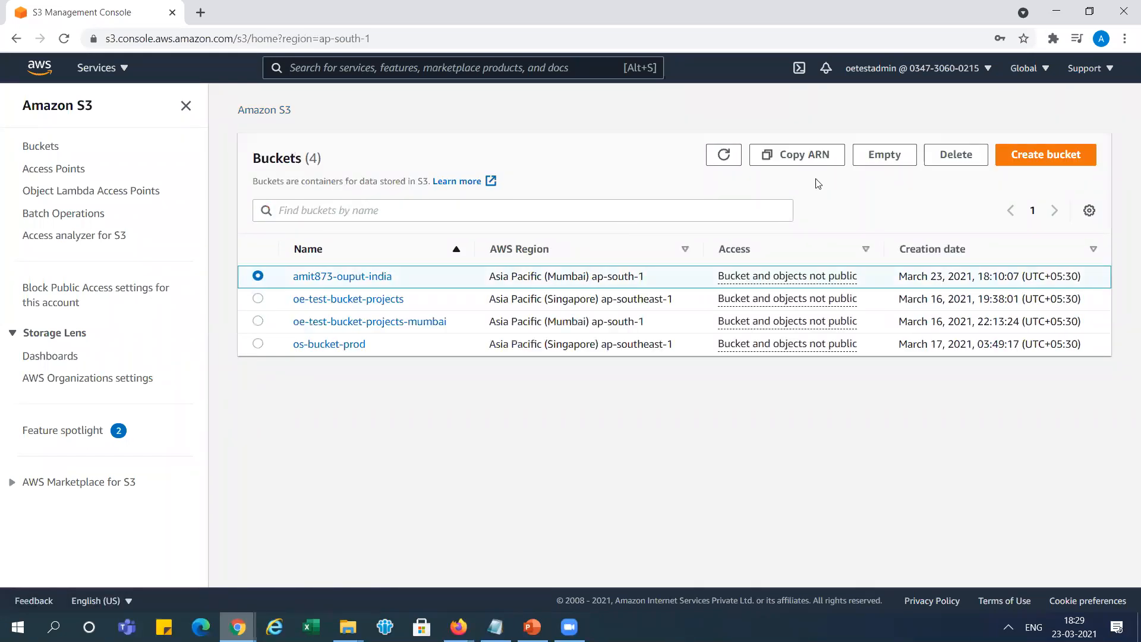
{"action": "left_click", "coordinate": [901, 157]}
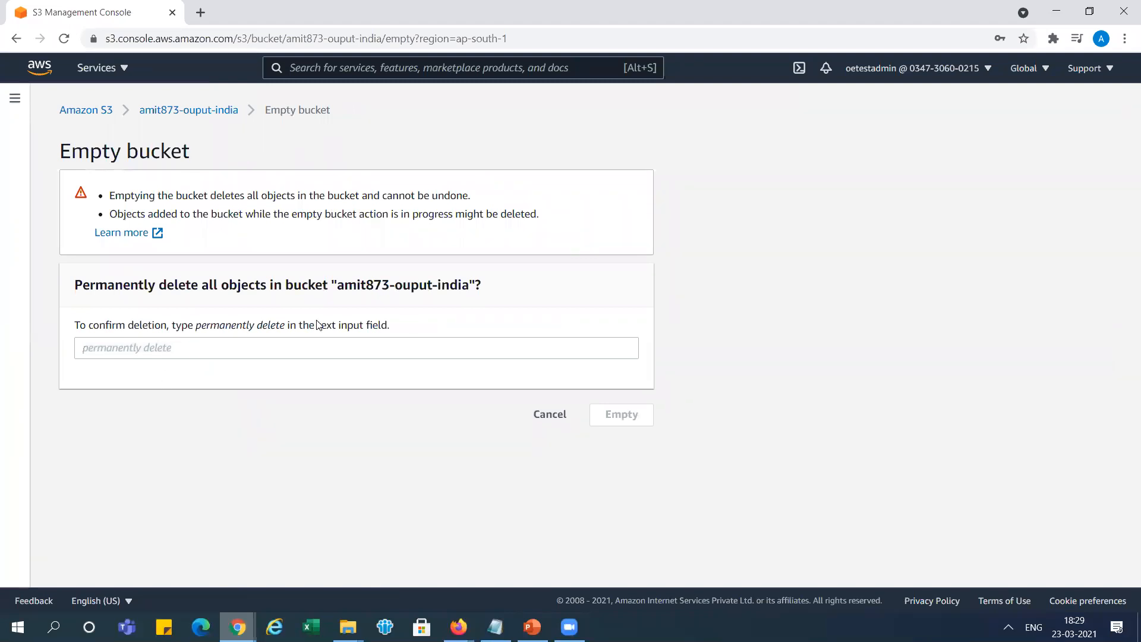
{"action": "left_click", "coordinate": [557, 419]}
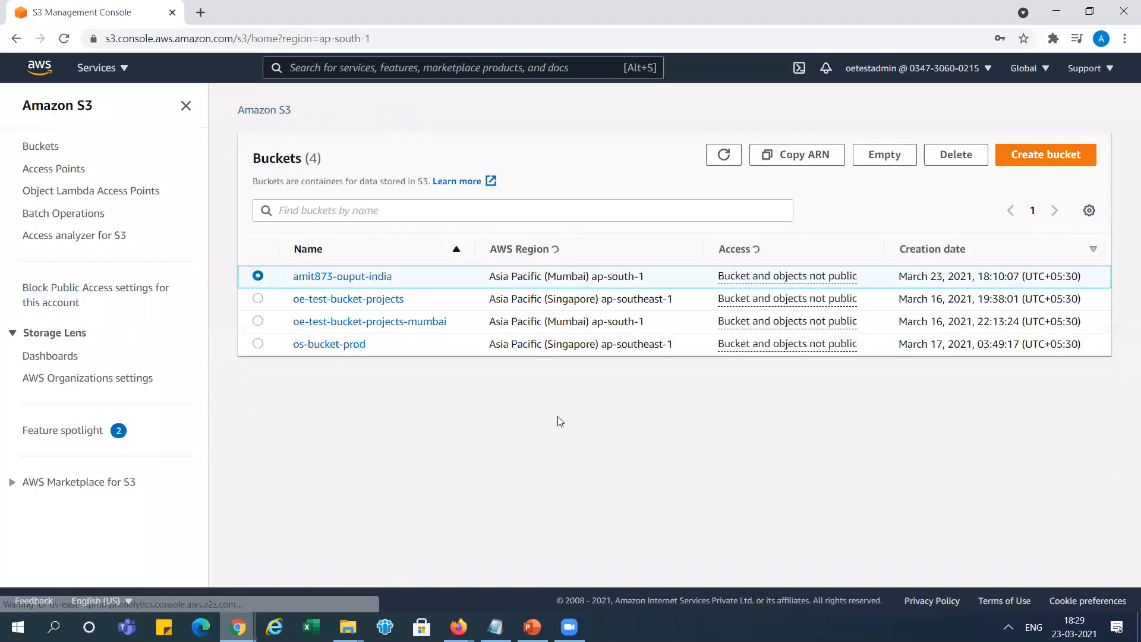
Step: Switch to PowerPoint to re-read the Delete Resources slide, and return to the S3 bucket list in Chrome
{"action": "key", "text": "alt+Tab"}
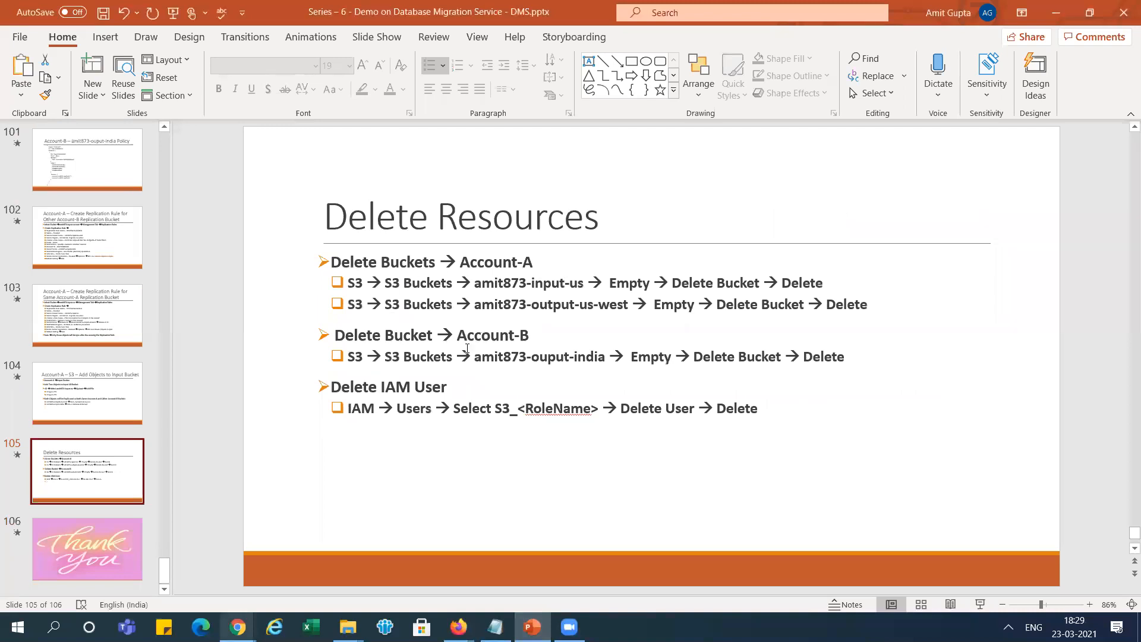
{"action": "left_click", "coordinate": [333, 264]}
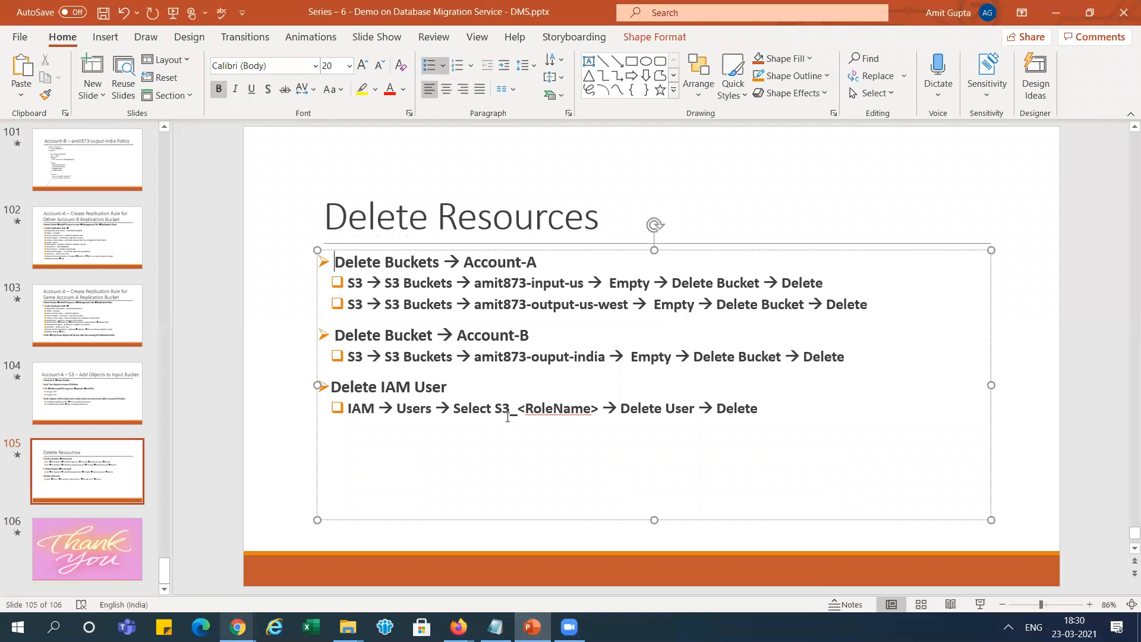
{"action": "left_click", "coordinate": [238, 627]}
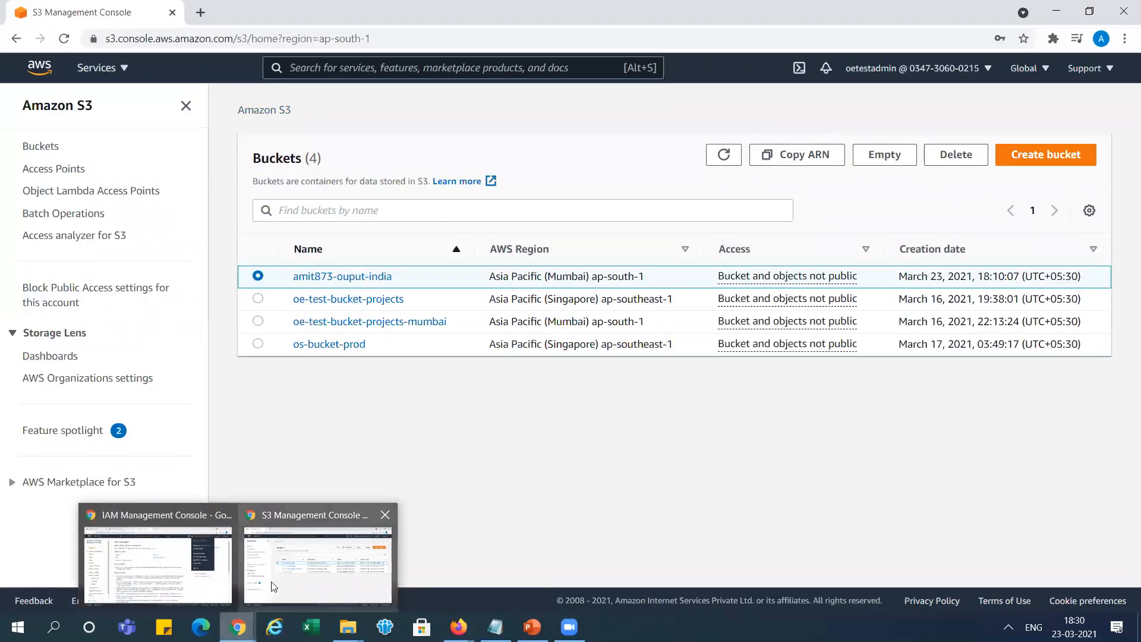
{"action": "left_click", "coordinate": [309, 572]}
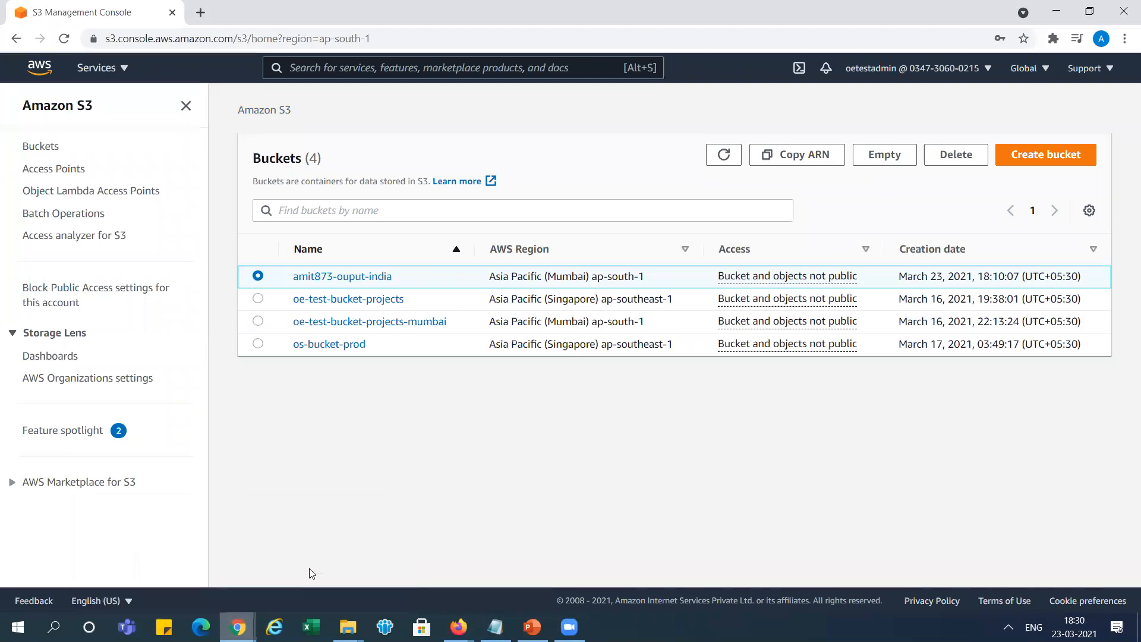
Step: Switch to Firefox and return both S3 console pages to the bucket list
{"action": "mouse_move", "coordinate": [457, 625]}
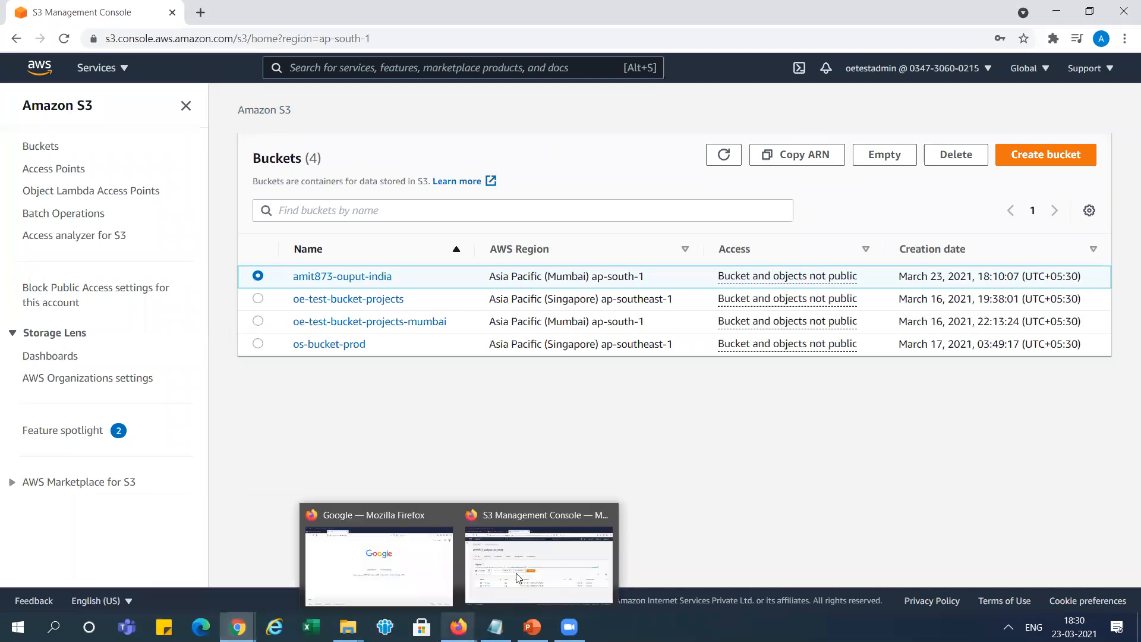
{"action": "left_click", "coordinate": [528, 566]}
{"action": "left_click", "coordinate": [98, 134]}
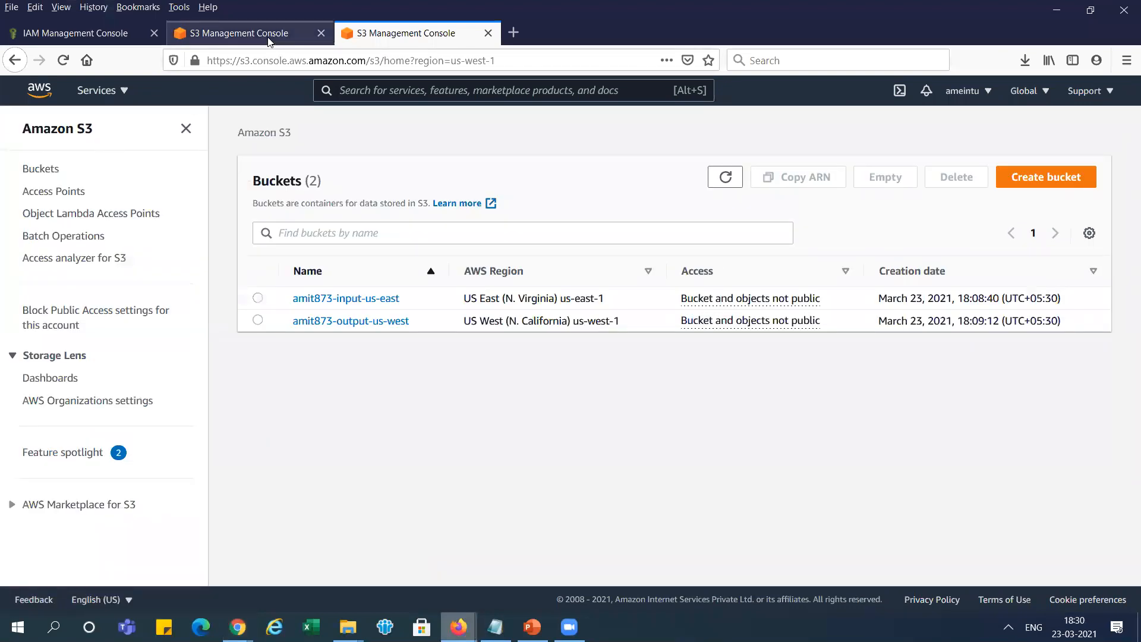
{"action": "left_click", "coordinate": [266, 36]}
{"action": "left_click", "coordinate": [87, 136]}
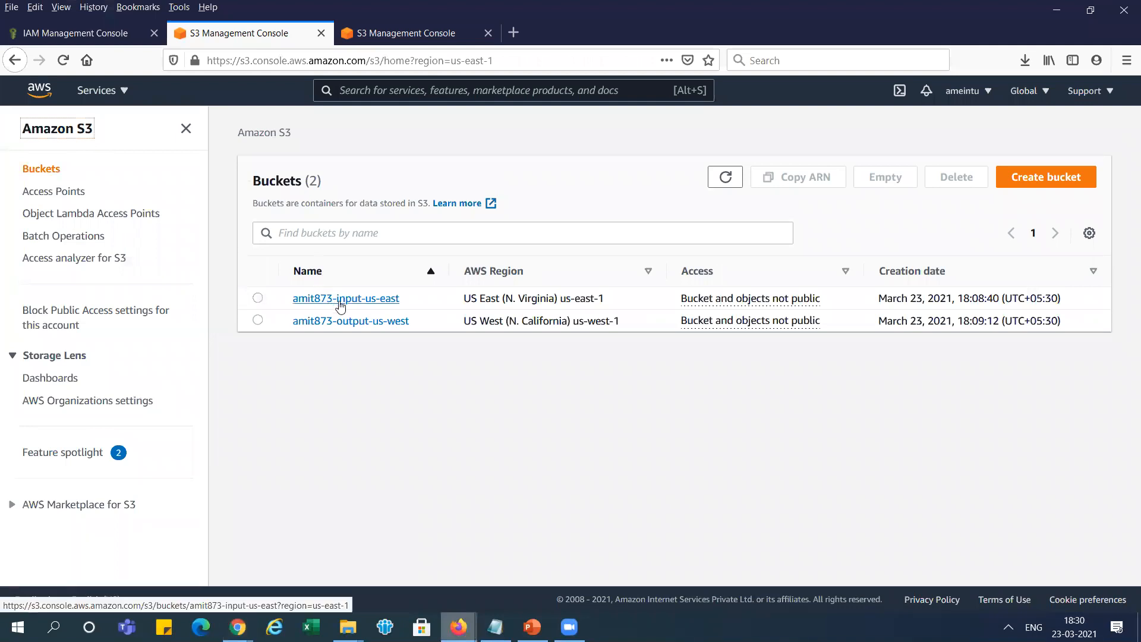
Step: Open the amit873-input-us-east bucket and bring up its replication rules
{"action": "left_click", "coordinate": [340, 299]}
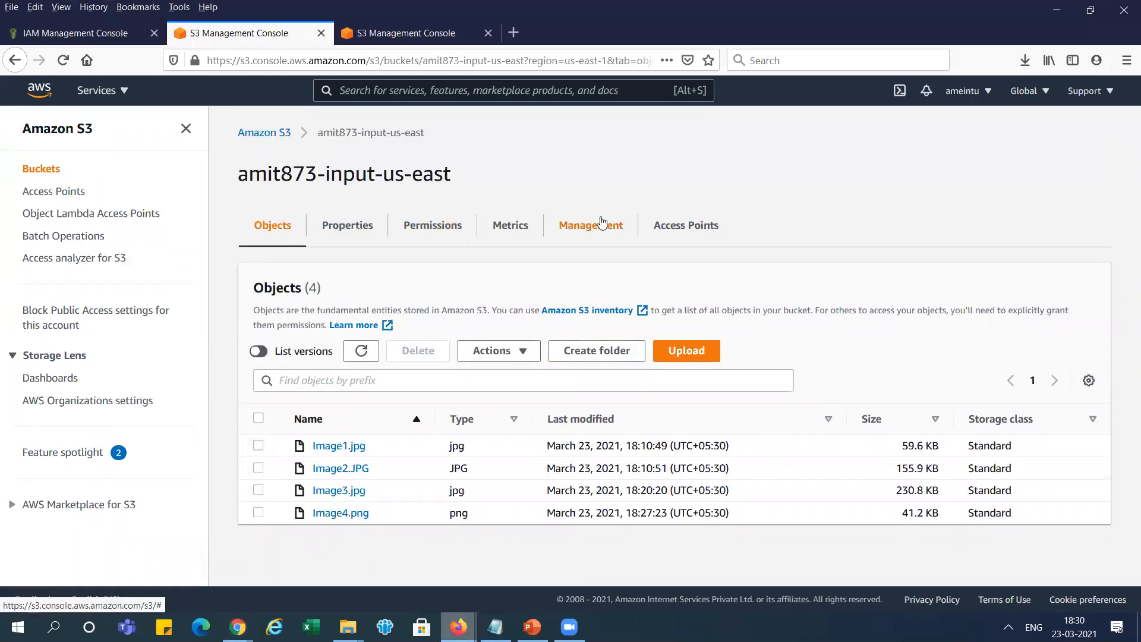
{"action": "left_click", "coordinate": [602, 225]}
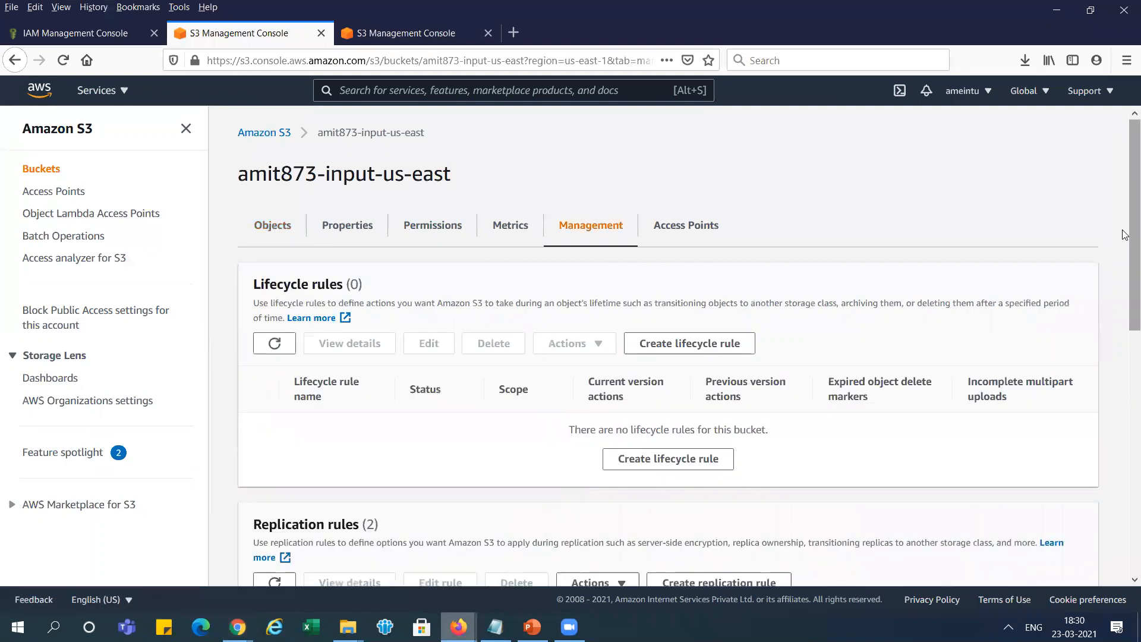
{"action": "scroll", "coordinate": [1125, 361], "scroll_direction": "down", "scroll_amount": 2}
{"action": "scroll", "coordinate": [1125, 360], "scroll_direction": "down", "scroll_amount": 2}
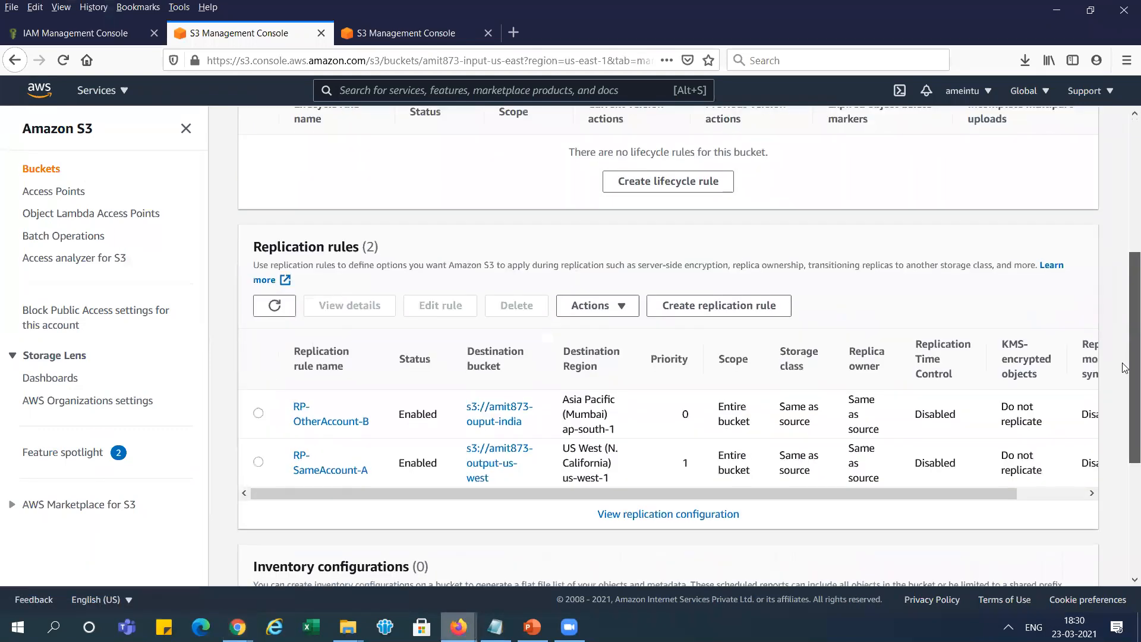
Step: Copy the rule name RP-OtherAccount-B into Notepad, and delete that replication rule from amit873-input-us-east
{"action": "left_click", "coordinate": [259, 414]}
{"action": "left_click_drag", "start_coordinate": [375, 422], "coordinate": [293, 405]}
{"action": "key", "text": "ctrl+c"}
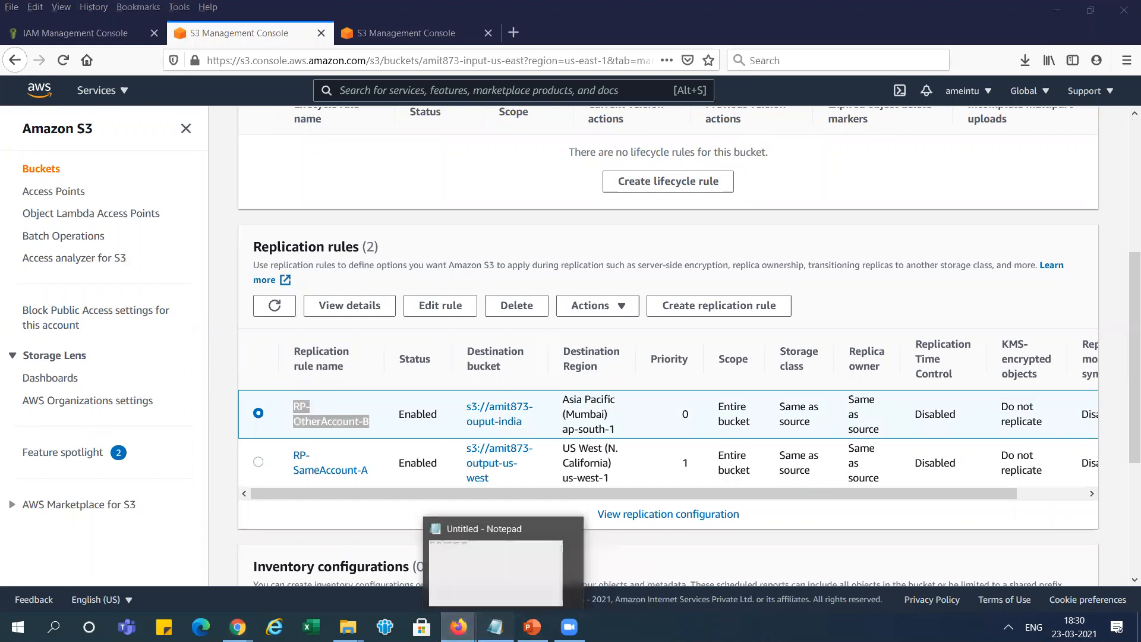
{"action": "left_click", "coordinate": [495, 627]}
{"action": "key", "text": "ctrl+v"}
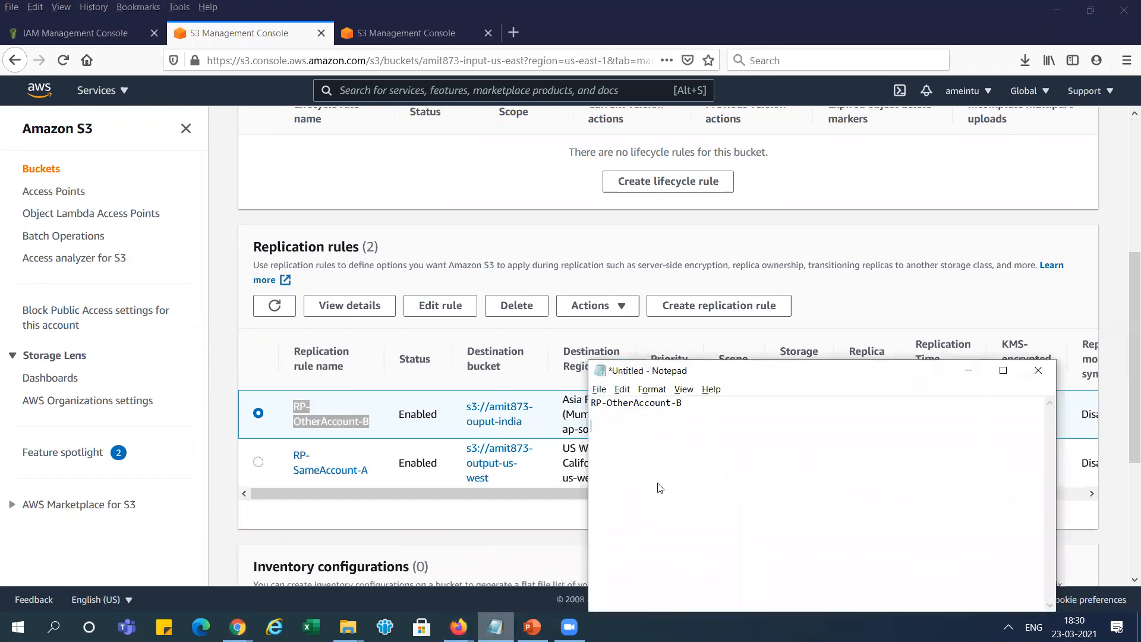
{"action": "key", "text": "alt+Tab"}
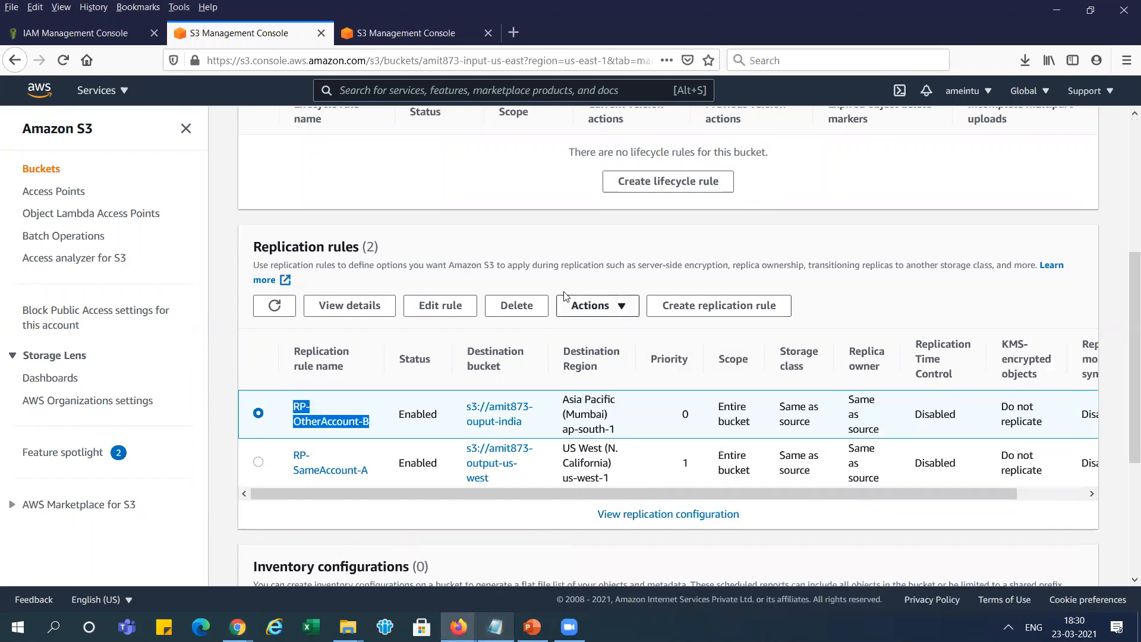
{"action": "left_click", "coordinate": [515, 309]}
{"action": "left_click", "coordinate": [687, 399]}
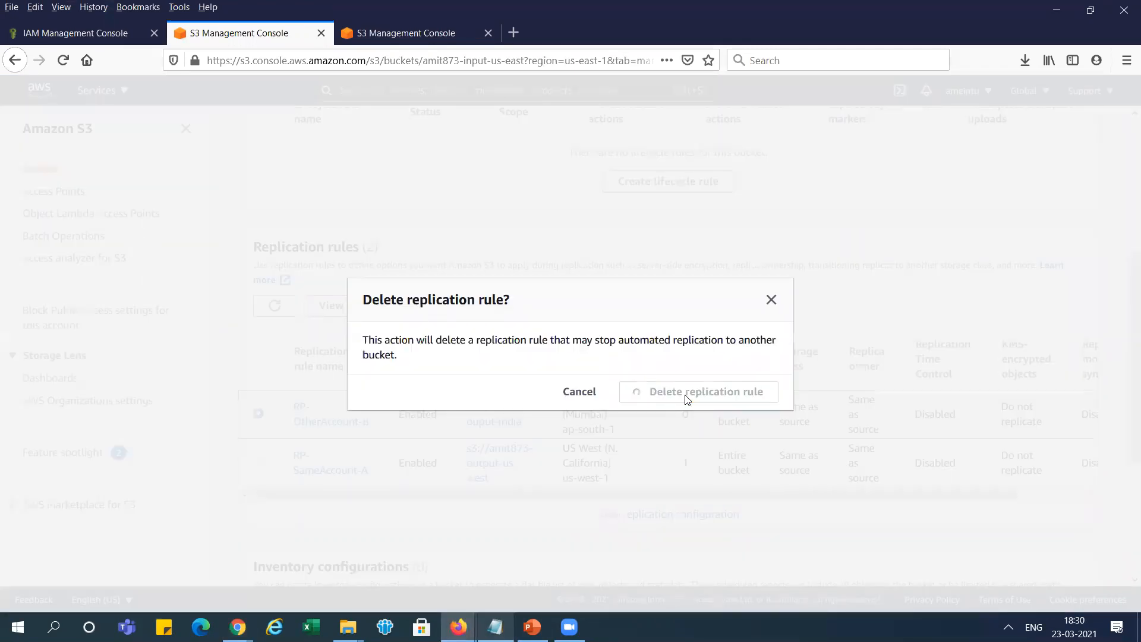
Step: Select the replication rule RP-SameAccount-A and copy its name into Notepad below RP-OtherAccount-B
{"action": "key", "text": "alt+Tab"}
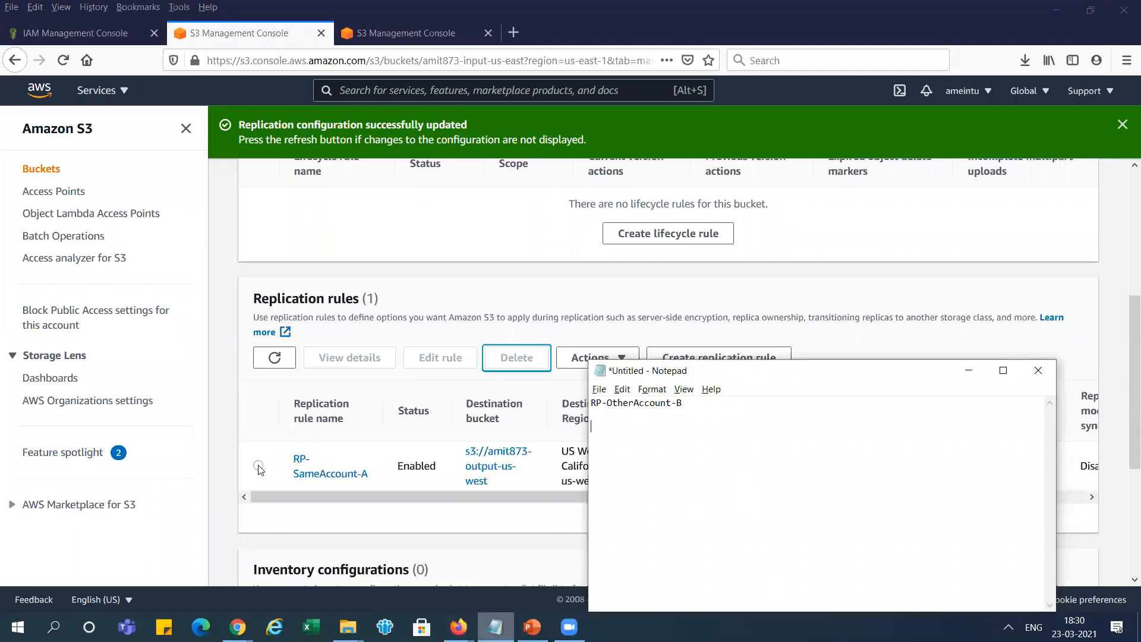
{"action": "left_click", "coordinate": [258, 466]}
{"action": "left_click_drag", "start_coordinate": [370, 474], "coordinate": [283, 464]}
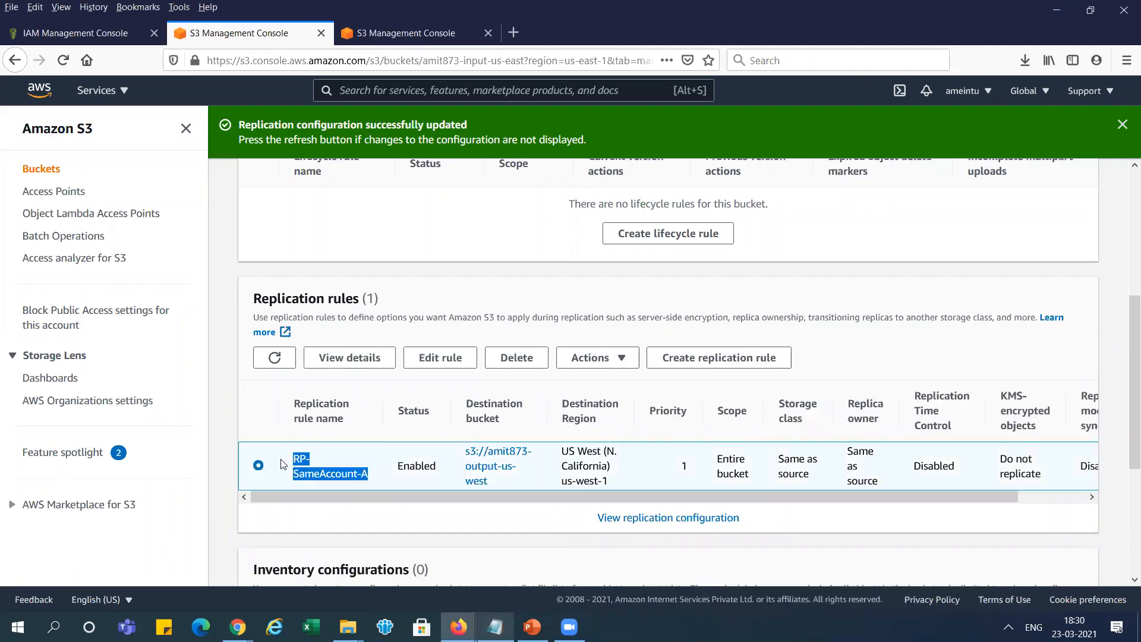
{"action": "key", "text": "ctrl+c"}
{"action": "key", "text": "alt+Tab"}
{"action": "key", "text": "ctrl+v"}
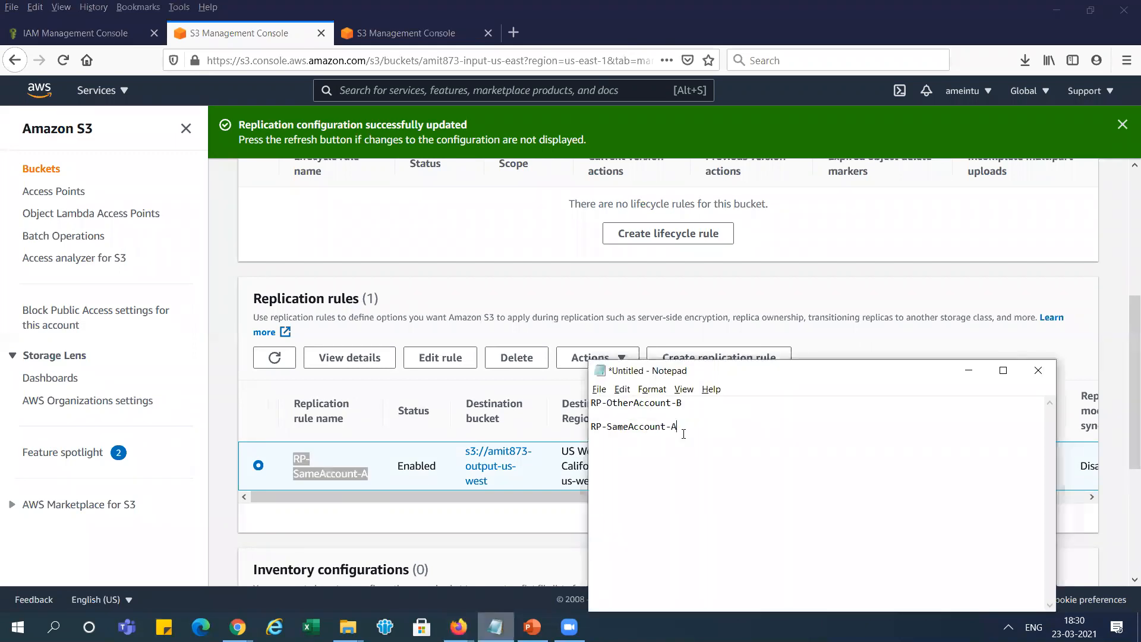
{"action": "key", "text": "alt+Tab"}
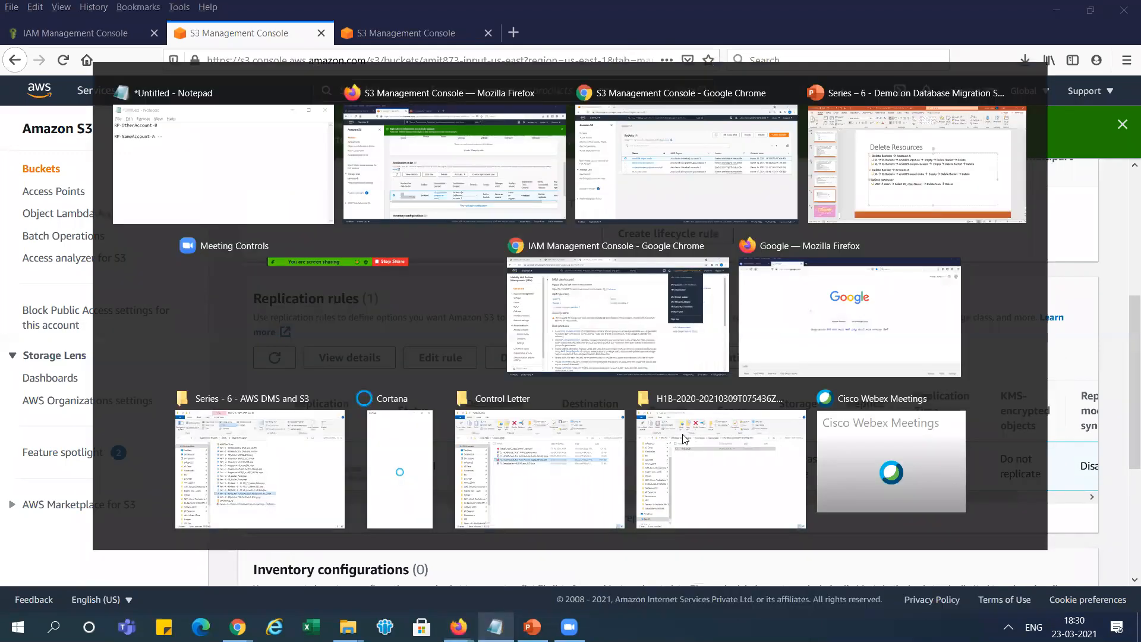
Step: Add "Delete -- Delete replication Rule" to the RP-SameAccount-A line in Notepad, and delete that replication rule in S3
{"action": "left_click", "coordinate": [538, 357]}
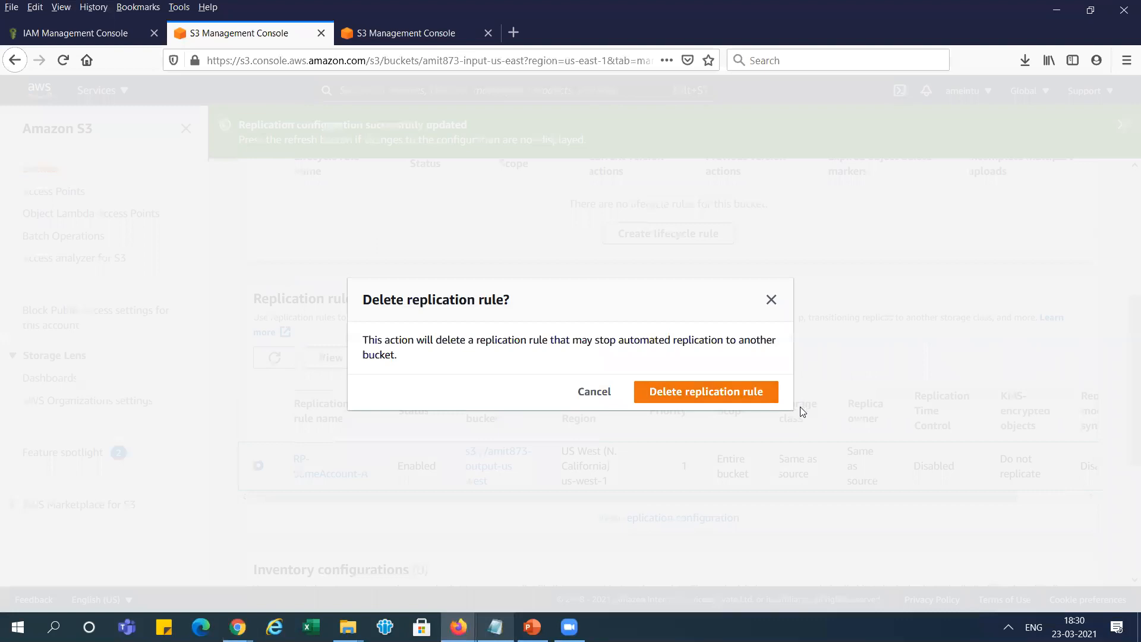
{"action": "key", "text": "alt+Tab"}
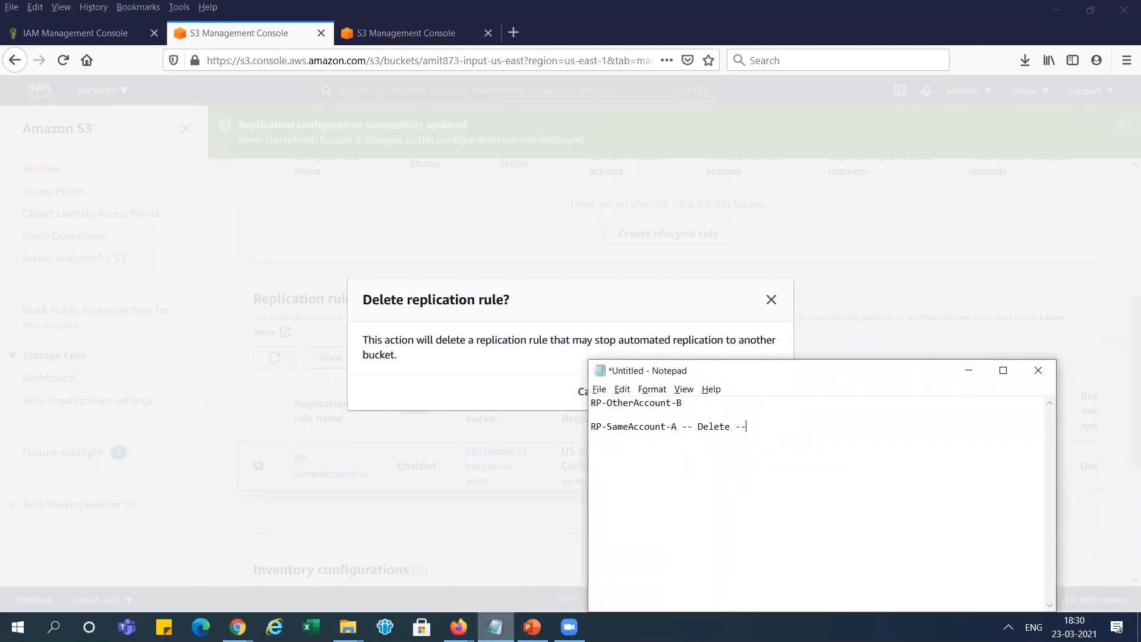
{"action": "type", "text": "Delete -- Delete replication Rule"}
{"action": "key", "text": "alt+Tab"}
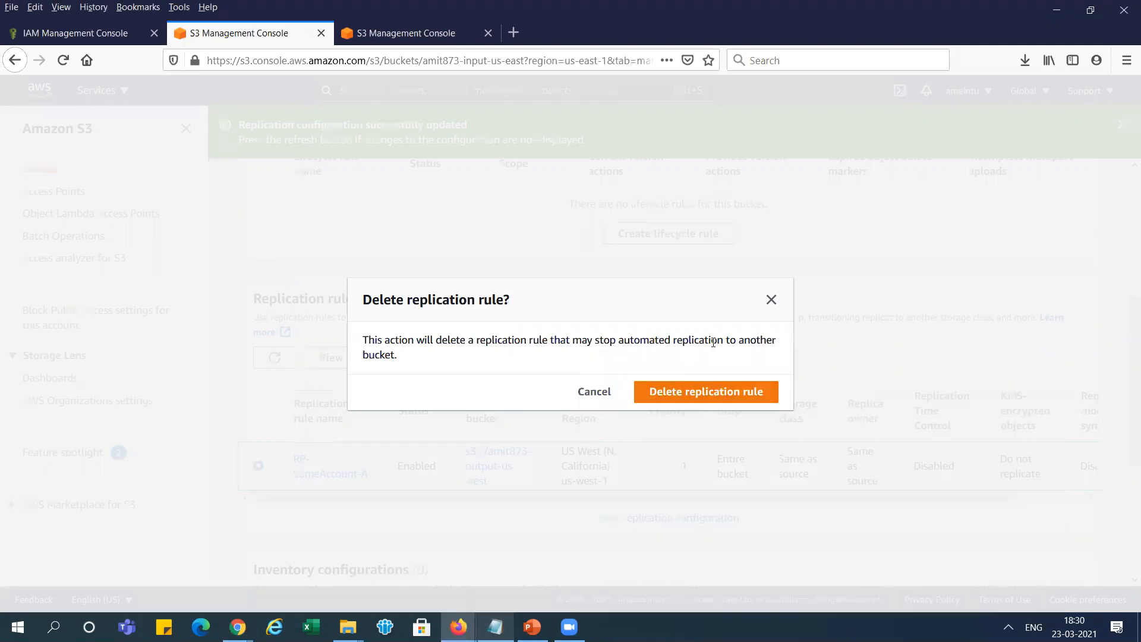
{"action": "left_click", "coordinate": [705, 392]}
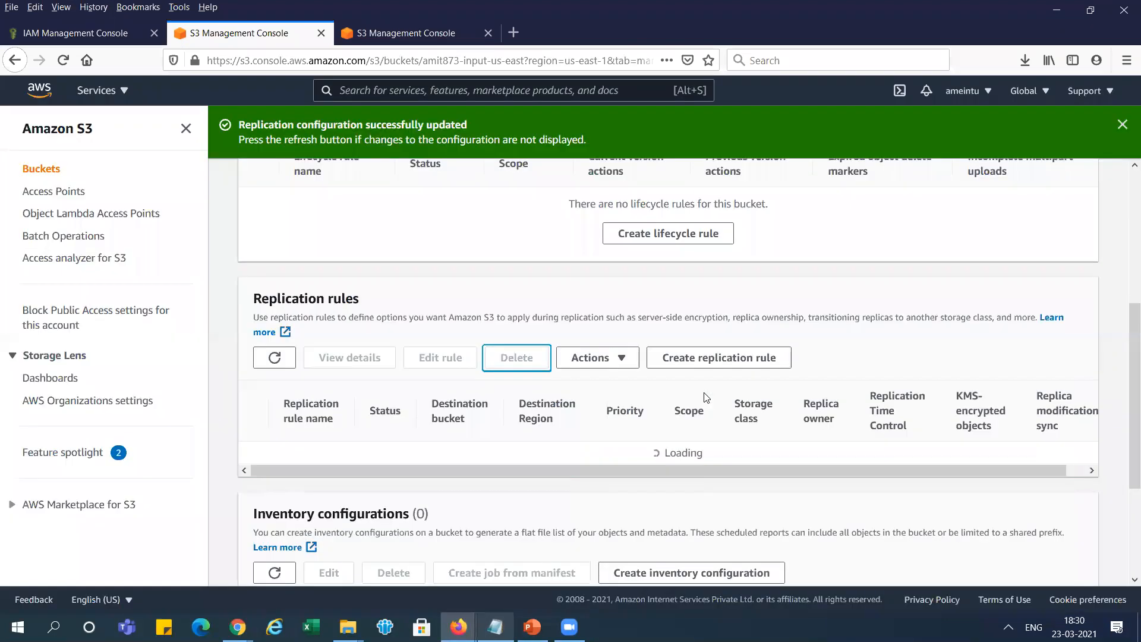
Step: Empty the amit873-input-us-east bucket, confirming with "permanently delete", and return to the bucket list
{"action": "scroll", "coordinate": [1125, 371], "scroll_direction": "up", "scroll_amount": 5}
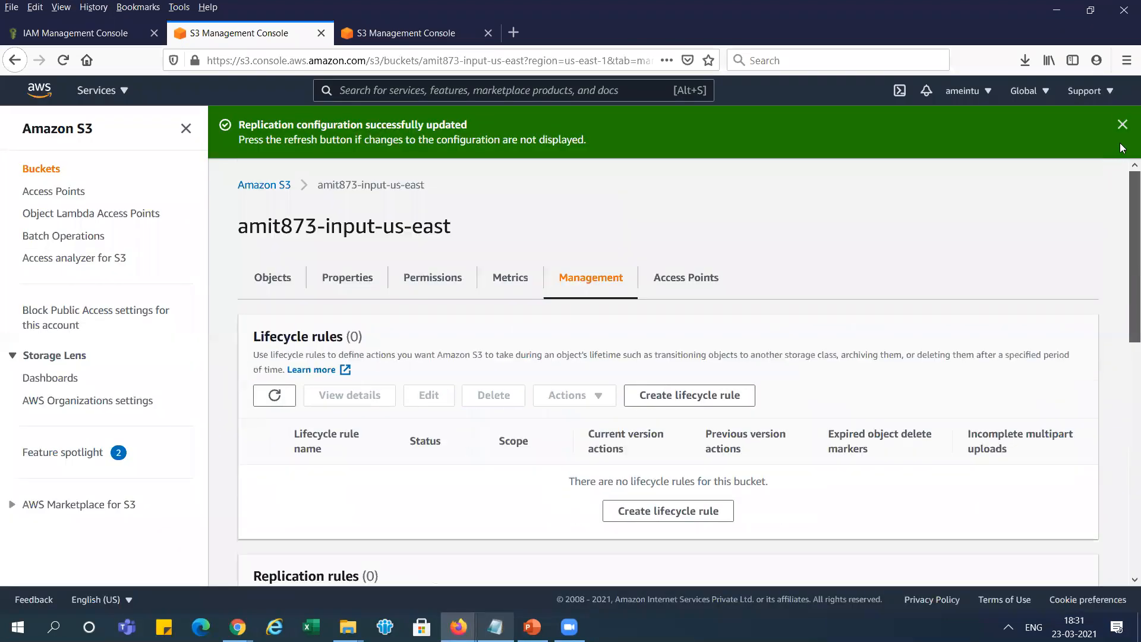
{"action": "left_click", "coordinate": [254, 184]}
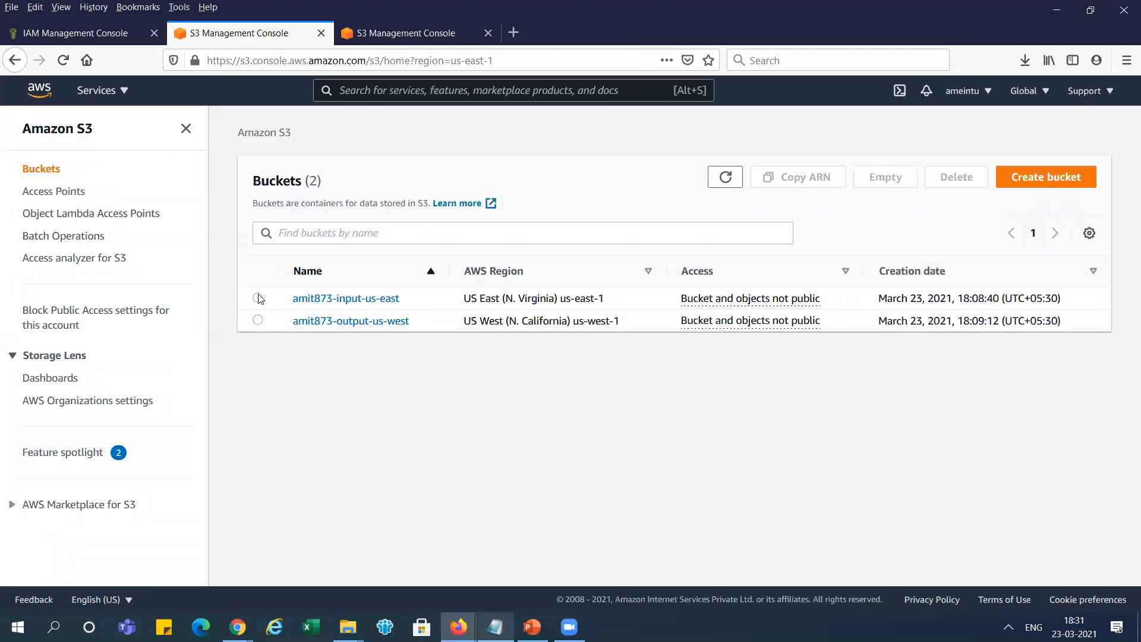
{"action": "left_click", "coordinate": [258, 299]}
{"action": "left_click", "coordinate": [886, 178]}
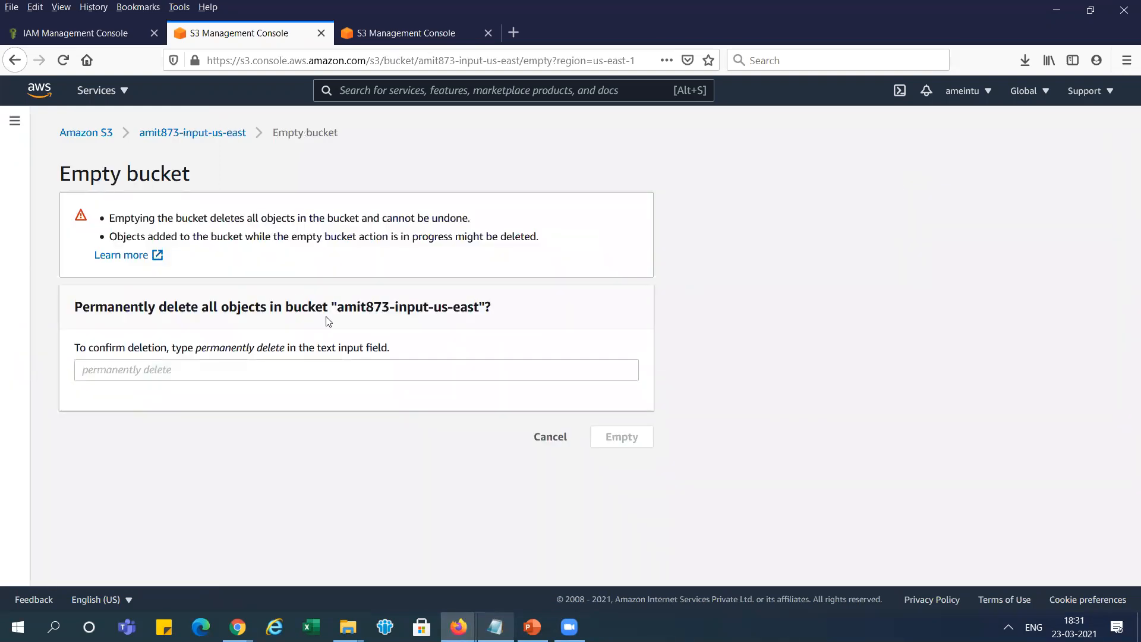
{"action": "mouse_move", "coordinate": [194, 350]}
{"action": "left_mouse_down"}
{"action": "mouse_move", "coordinate": [249, 350]}
{"action": "mouse_move", "coordinate": [200, 348]}
{"action": "left_mouse_up"}
{"action": "left_click", "coordinate": [202, 352]}
{"action": "left_click_drag", "start_coordinate": [200, 348], "coordinate": [285, 353]}
{"action": "key", "text": "ctrl+c"}
{"action": "left_click", "coordinate": [224, 351]}
{"action": "left_click", "coordinate": [281, 373]}
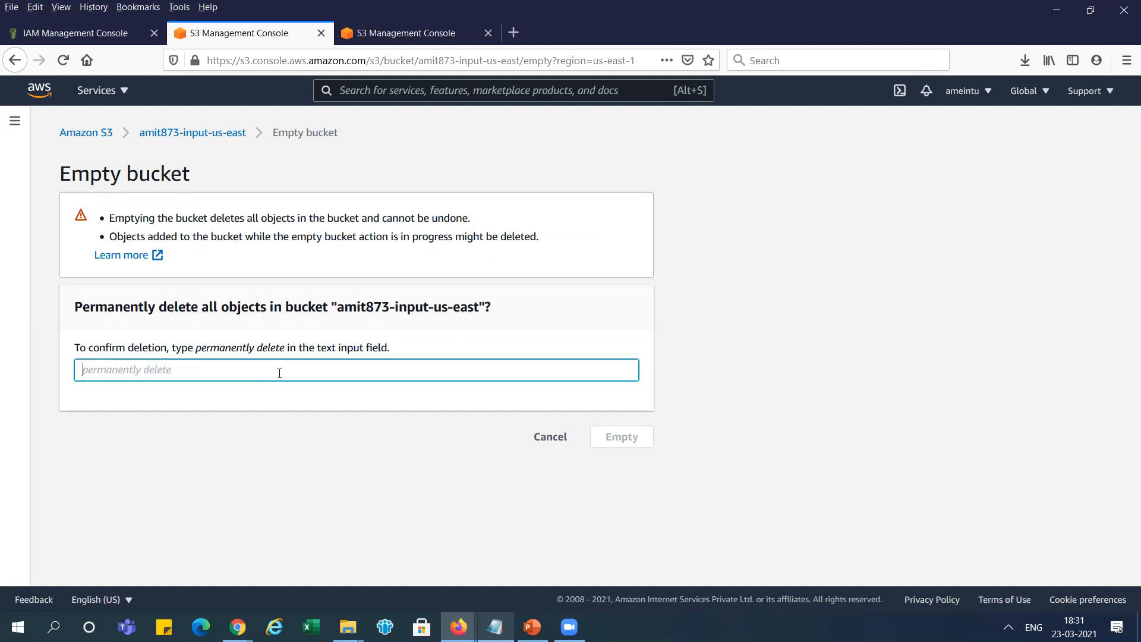
{"action": "key", "text": "ctrl+v"}
{"action": "left_click", "coordinate": [624, 438]}
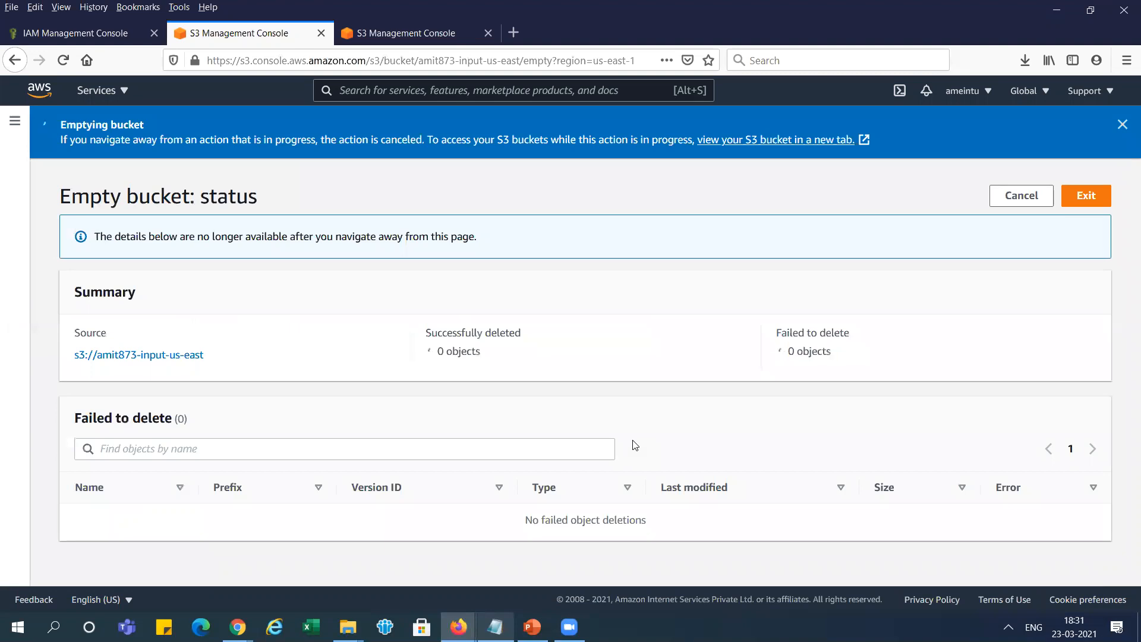
{"action": "left_click", "coordinate": [1091, 202]}
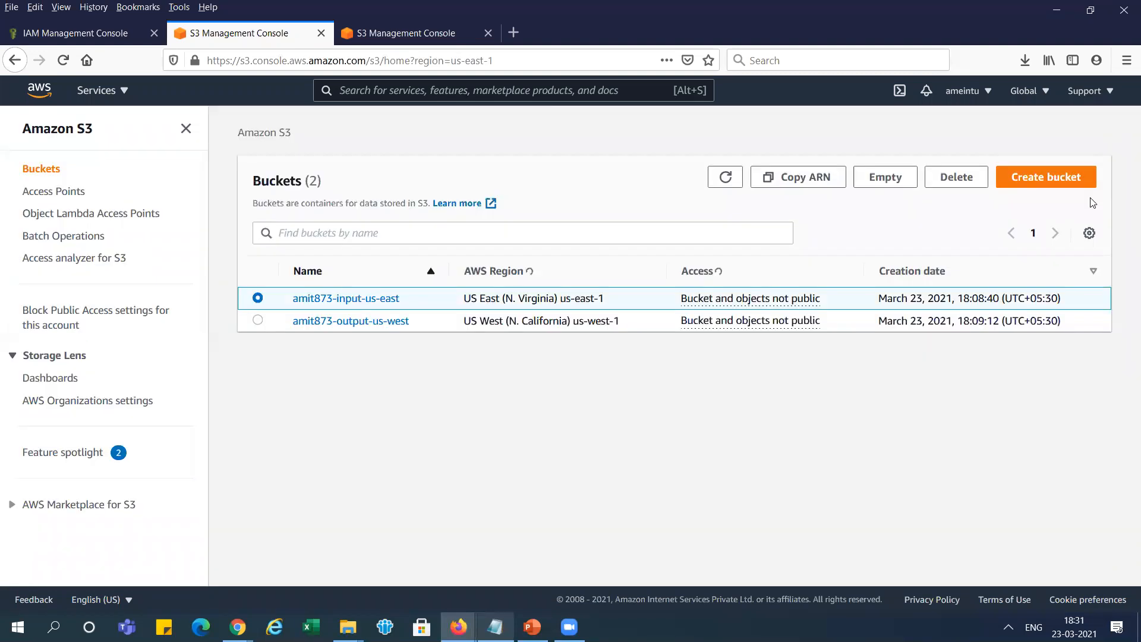
Step: Empty the amit873-output-us-west bucket, confirming with "permanently delete"
{"action": "left_click", "coordinate": [258, 322]}
{"action": "left_click", "coordinate": [877, 189]}
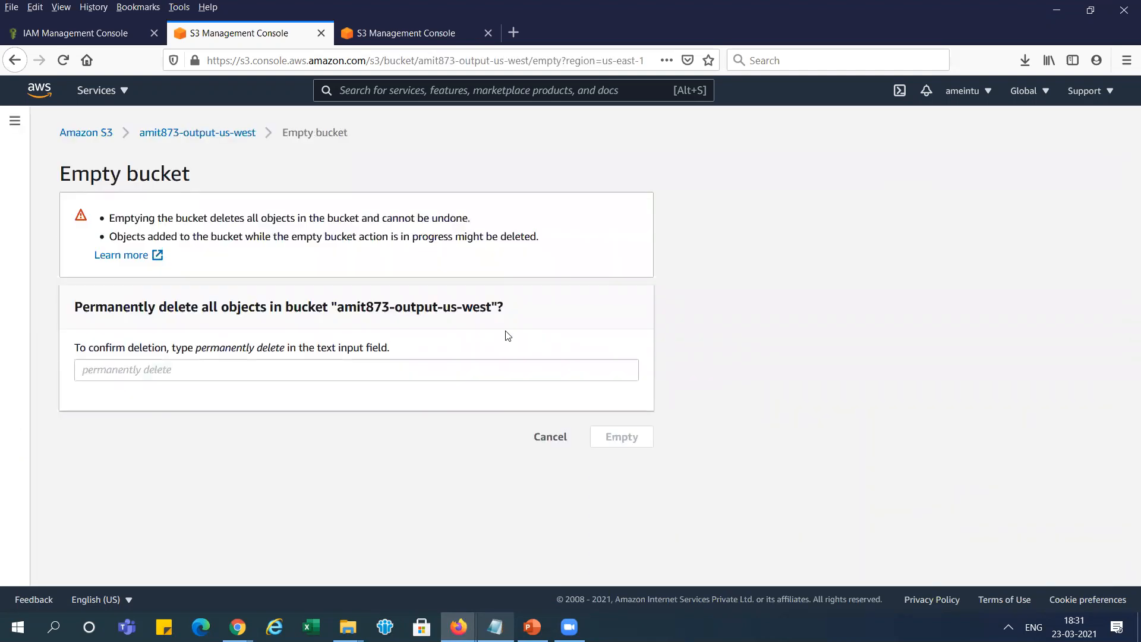
{"action": "left_click", "coordinate": [474, 377]}
{"action": "key", "text": "ctrl+v"}
{"action": "left_click", "coordinate": [592, 437]}
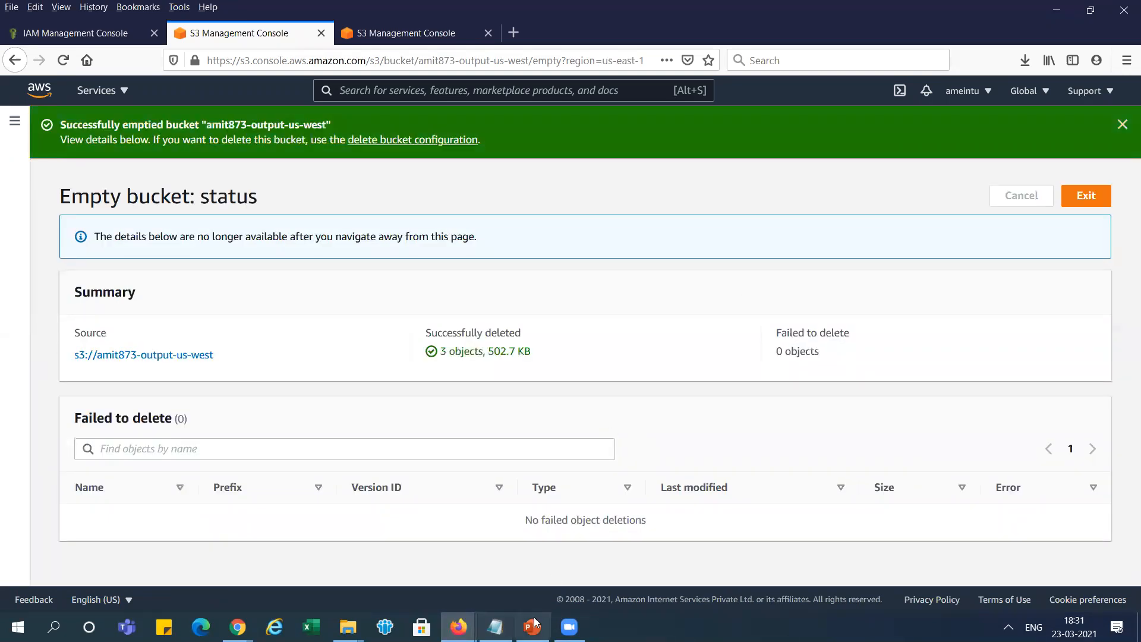
Step: Switch to the S3 console in Chrome, empty the amit873-ouput-india bucket, confirming with "permanently delete", and return to the bucket list
{"action": "left_click", "coordinate": [237, 627]}
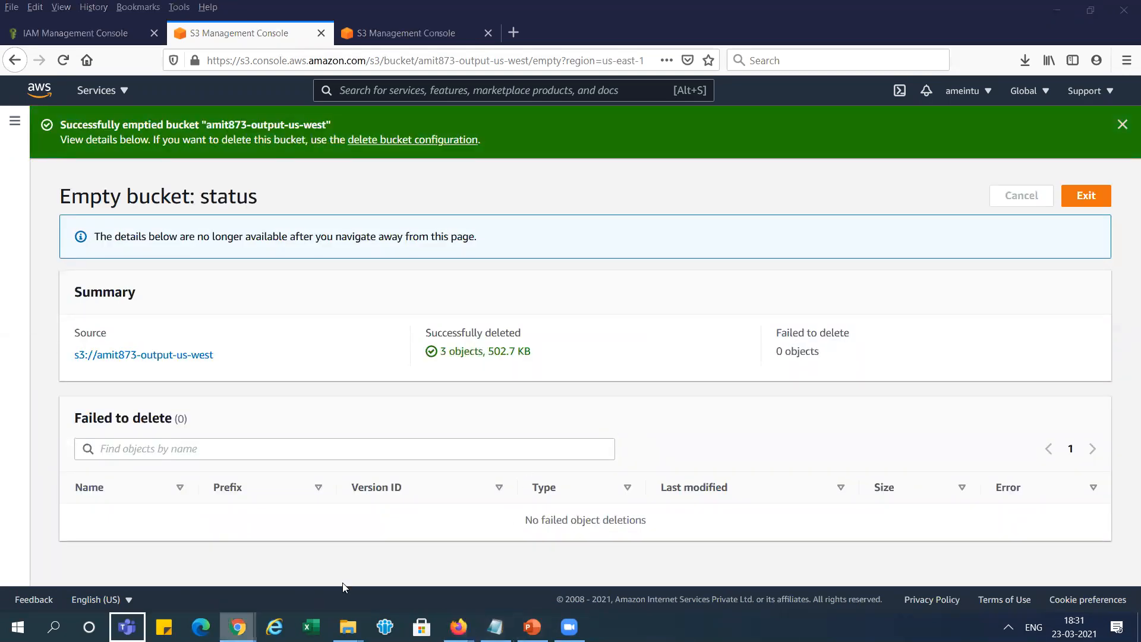
{"action": "right_click", "coordinate": [237, 627]}
{"action": "left_click", "coordinate": [238, 627]}
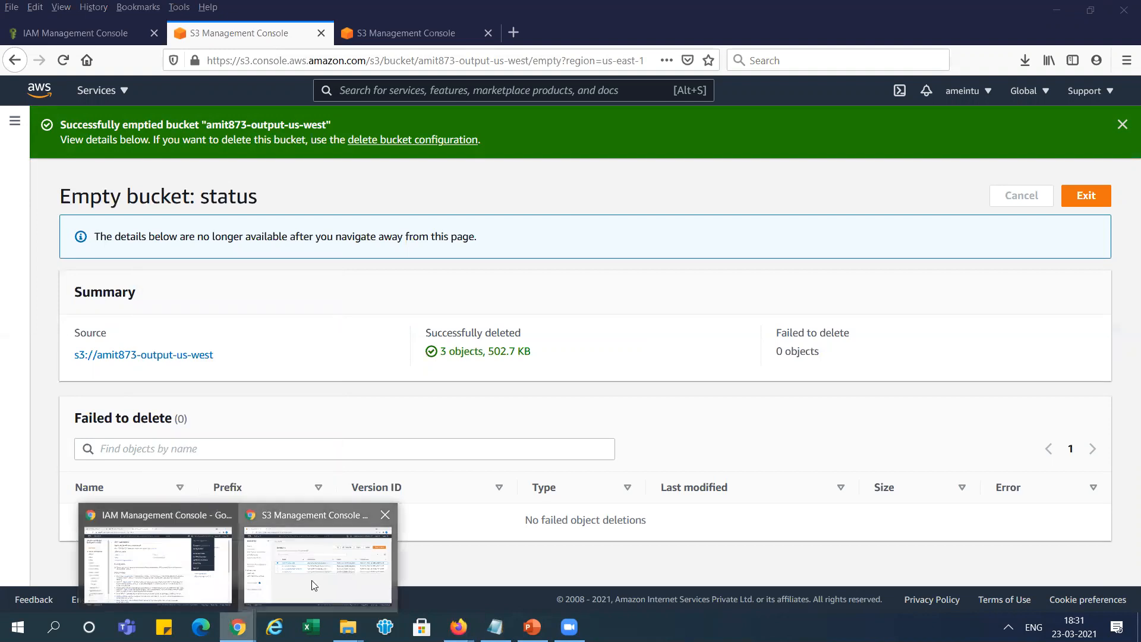
{"action": "left_click", "coordinate": [311, 580]}
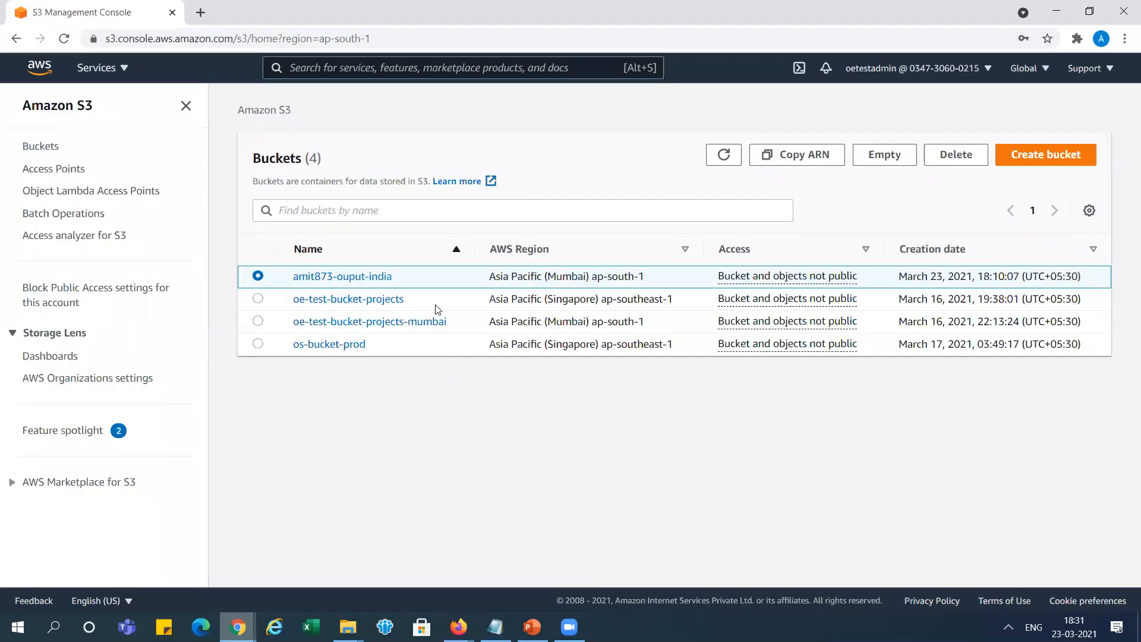
{"action": "left_click", "coordinate": [885, 156]}
{"action": "left_click", "coordinate": [420, 350]}
{"action": "type", "text": "permanently delete"}
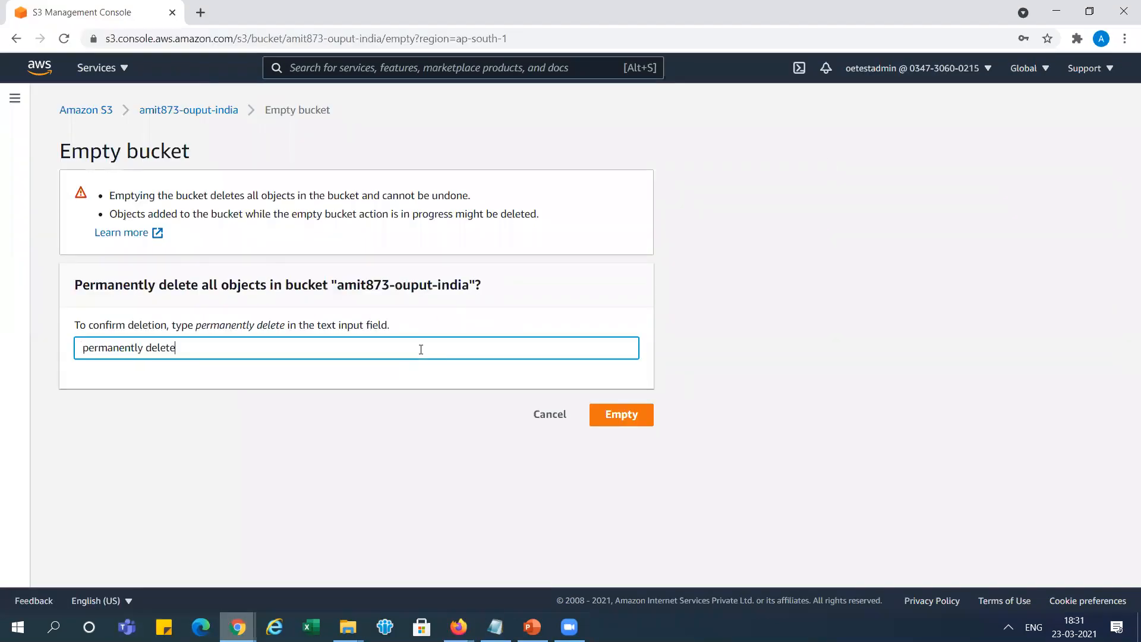
{"action": "left_click", "coordinate": [612, 411]}
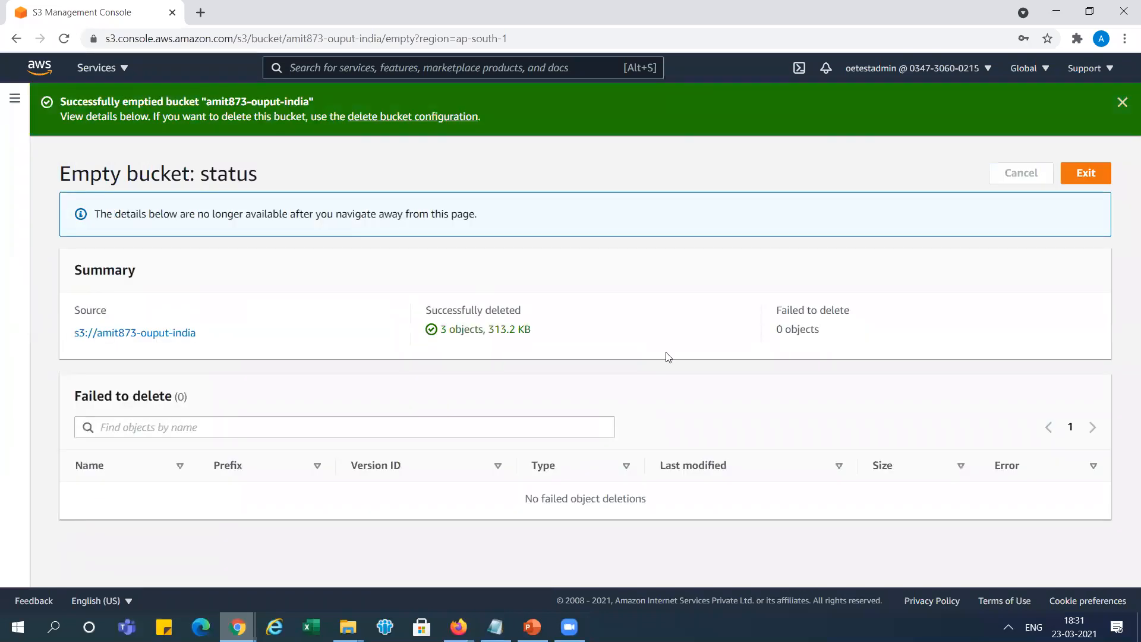
{"action": "left_click", "coordinate": [1091, 174]}
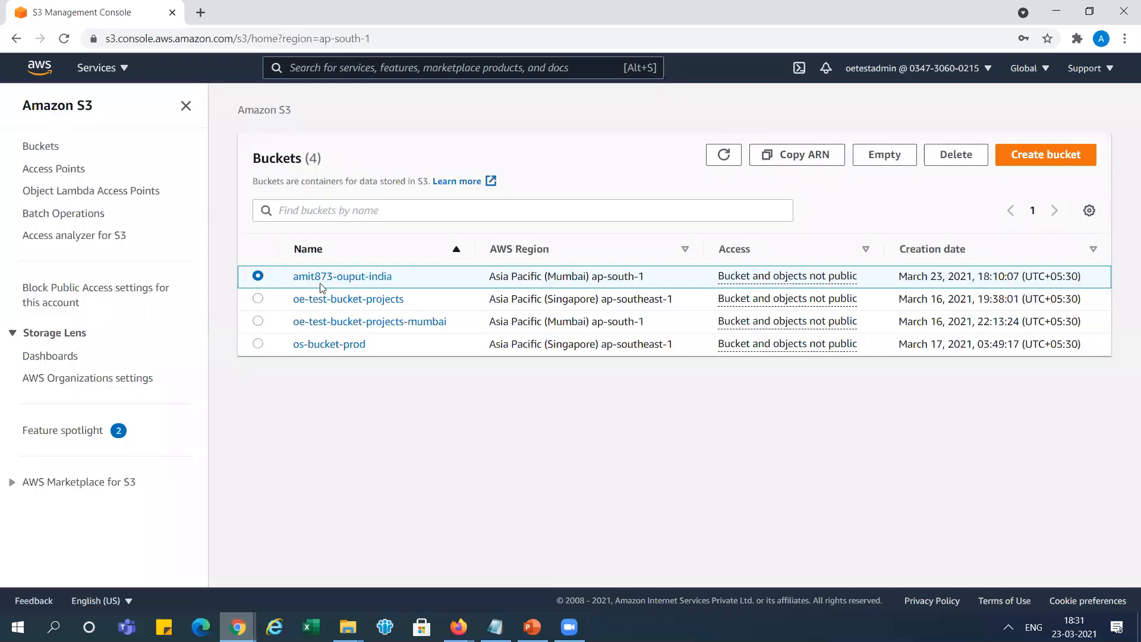
Step: Delete the amit873-ouput-india bucket, confirming with its copied bucket name
{"action": "left_click", "coordinate": [956, 156]}
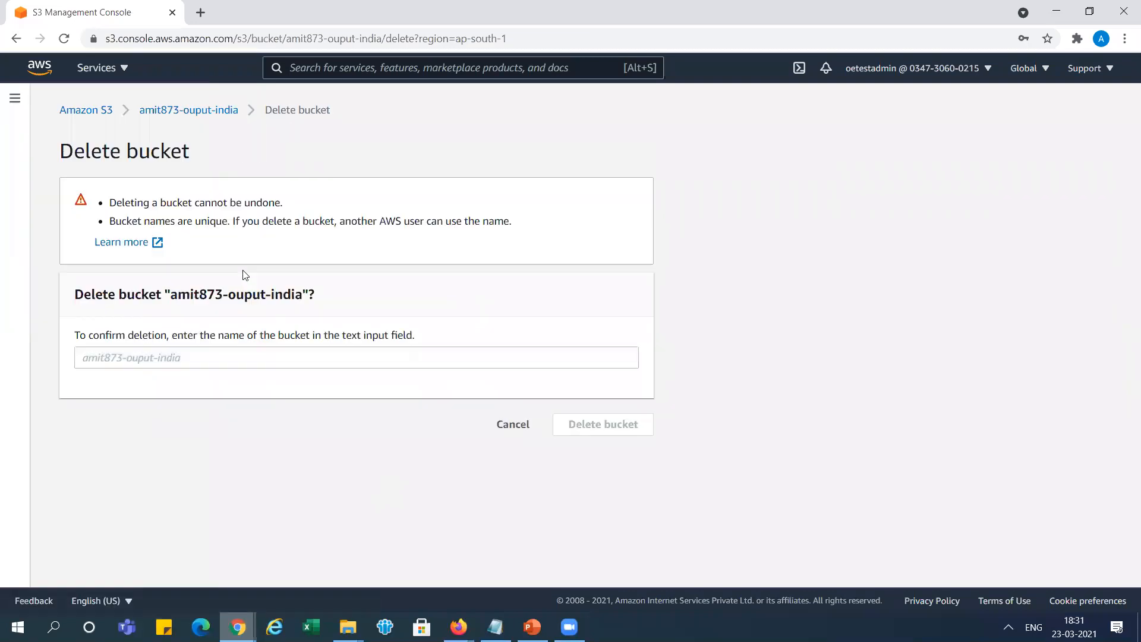
{"action": "left_click_drag", "start_coordinate": [174, 295], "coordinate": [302, 289]}
{"action": "key", "text": "ctrl+c"}
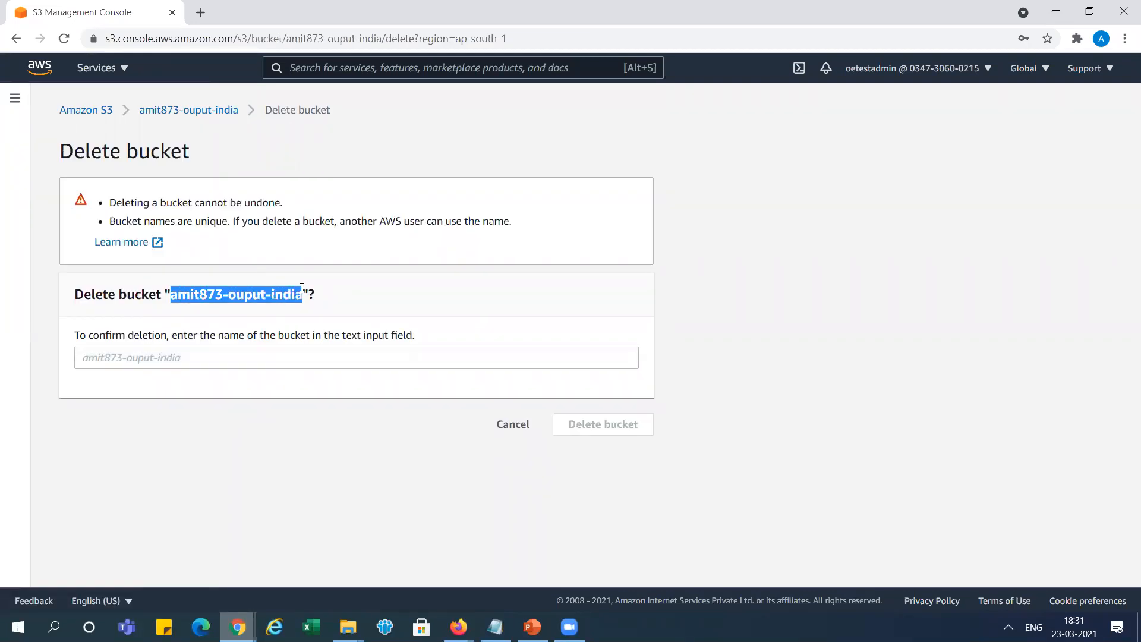
{"action": "left_click", "coordinate": [280, 353]}
{"action": "key", "text": "ctrl+v"}
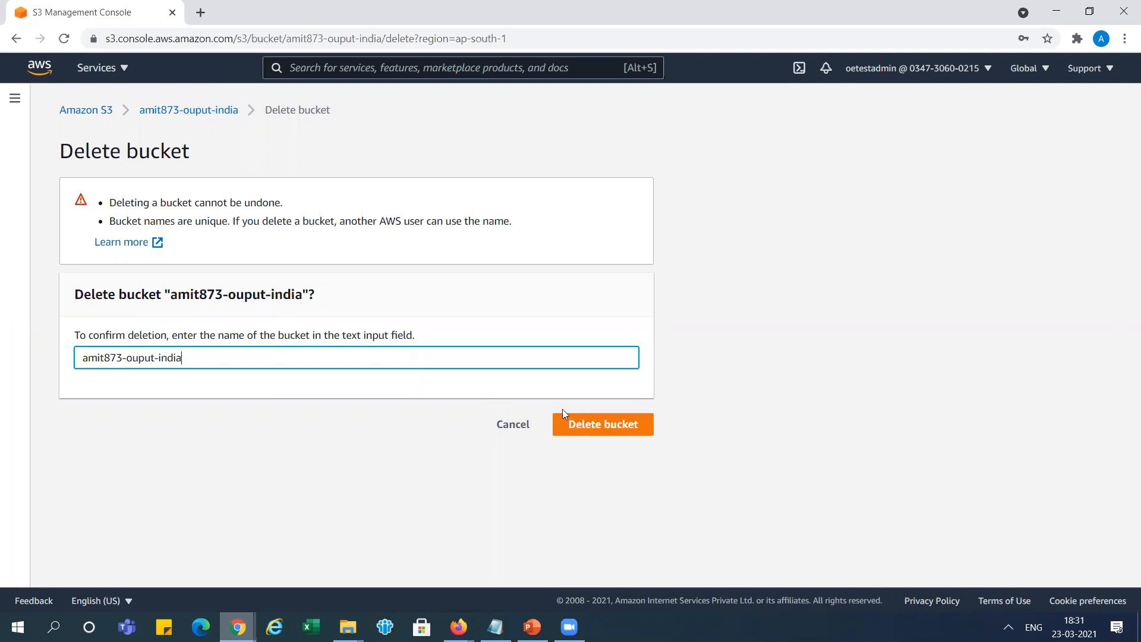
{"action": "left_click", "coordinate": [631, 425]}
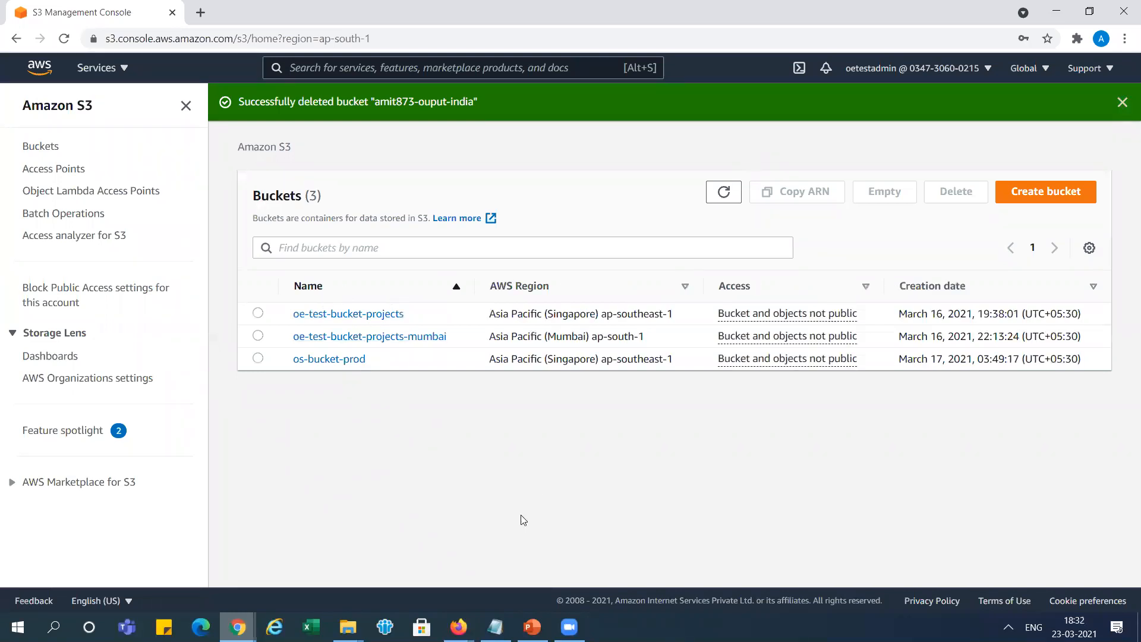
Step: Switch back to the S3 console in Firefox and delete the amit873-output-us-west bucket, confirming with its name
{"action": "left_click", "coordinate": [459, 627]}
{"action": "left_click", "coordinate": [564, 532]}
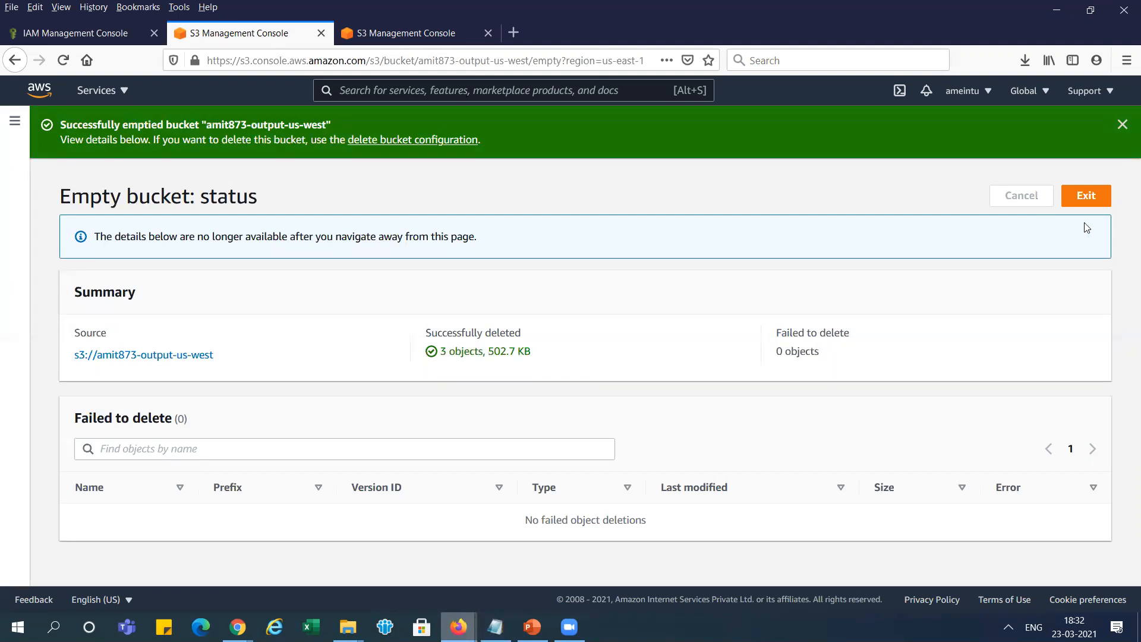
{"action": "left_click", "coordinate": [1089, 197]}
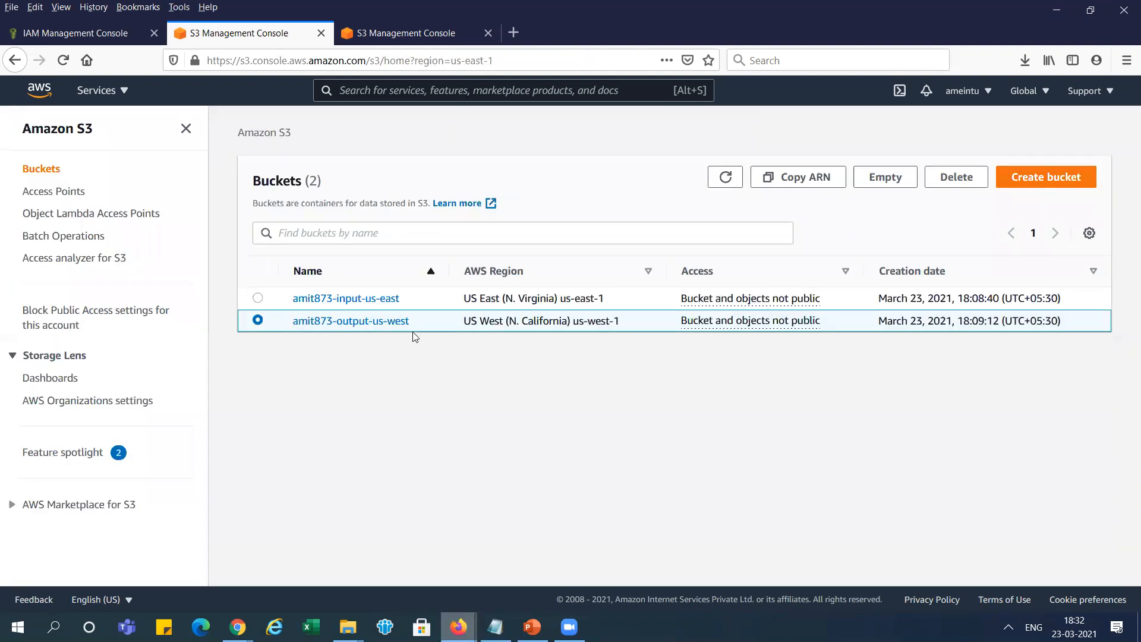
{"action": "left_click", "coordinate": [963, 189]}
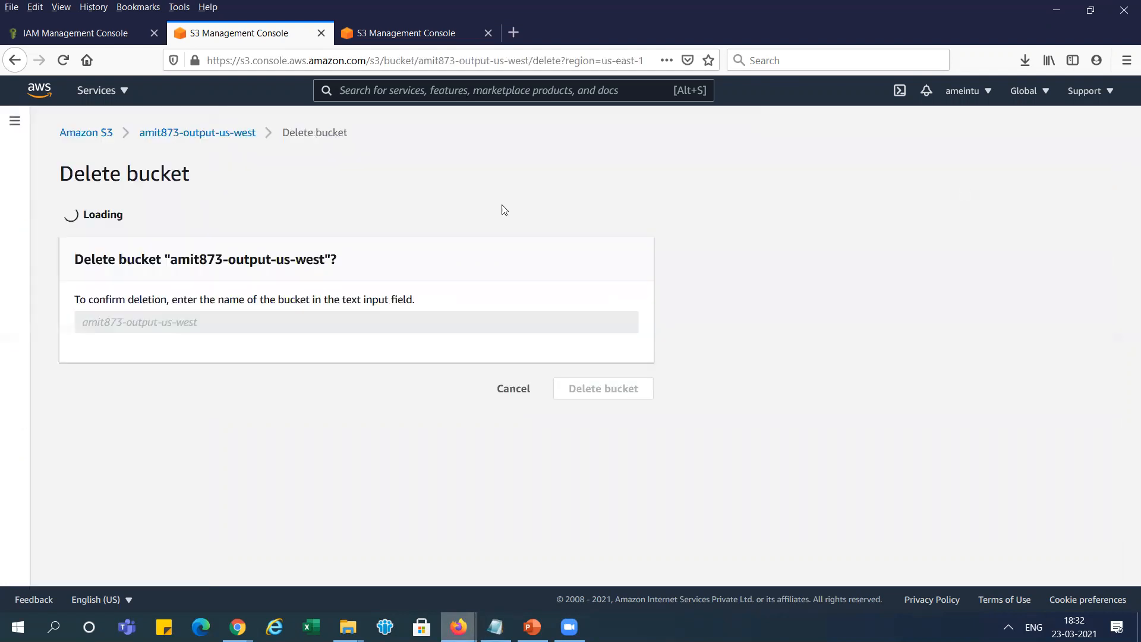
{"action": "left_click_drag", "start_coordinate": [171, 321], "coordinate": [327, 317]}
{"action": "key", "text": "ctrl+c"}
{"action": "left_click", "coordinate": [316, 377]}
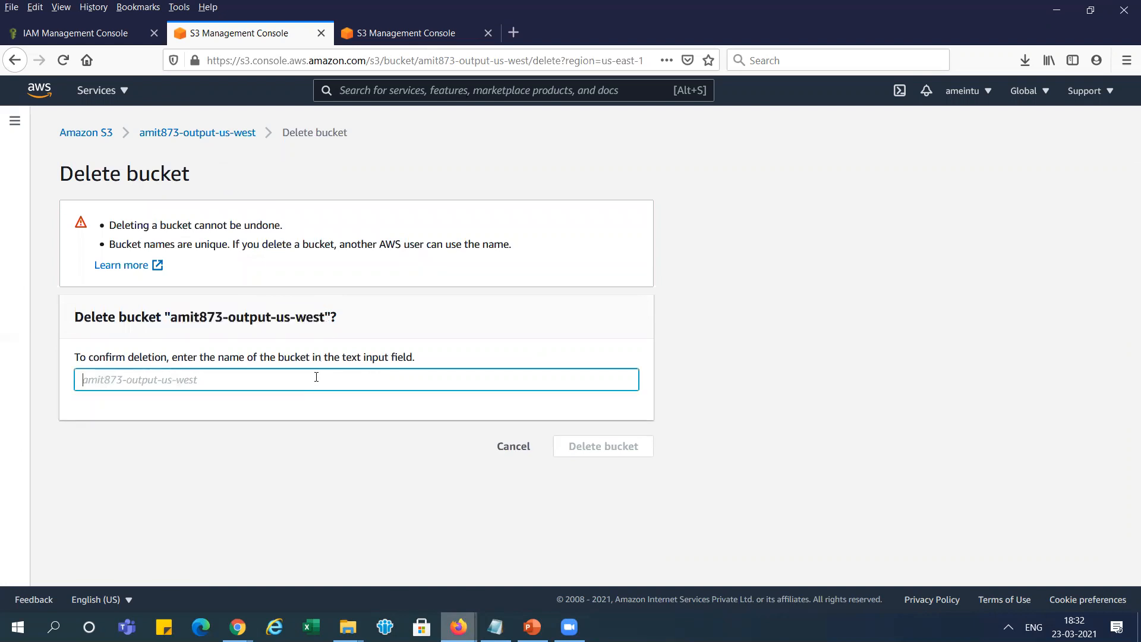
{"action": "key", "text": "ctrl+v"}
{"action": "left_click", "coordinate": [604, 451]}
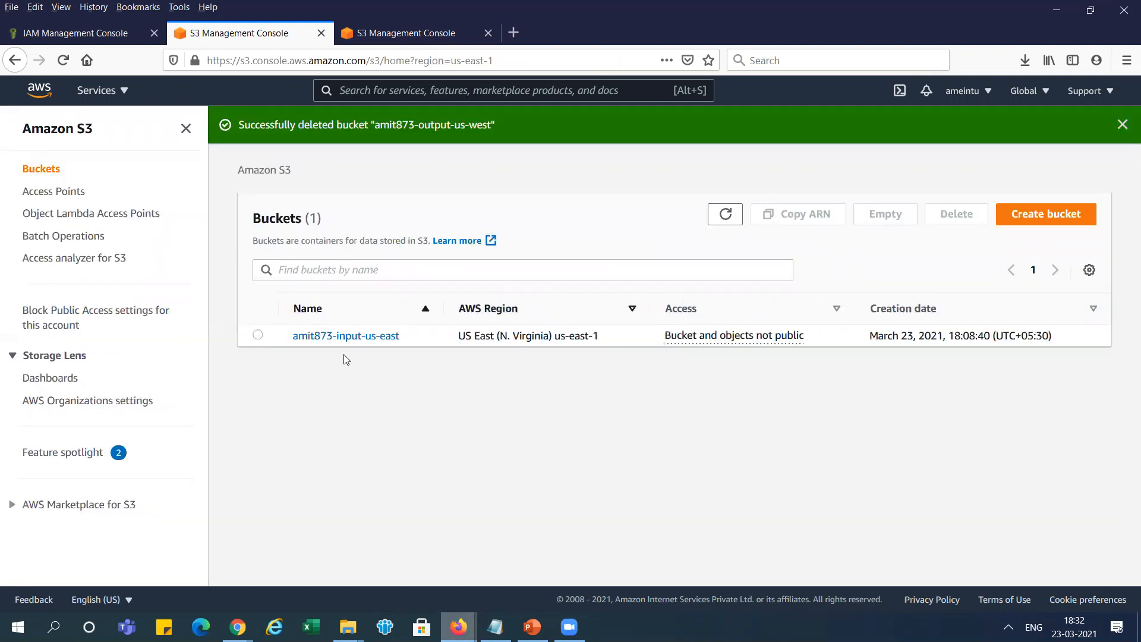
Step: Delete the amit873-input-us-east bucket, confirming with its copied bucket name
{"action": "left_click", "coordinate": [258, 335]}
{"action": "left_click", "coordinate": [956, 213]}
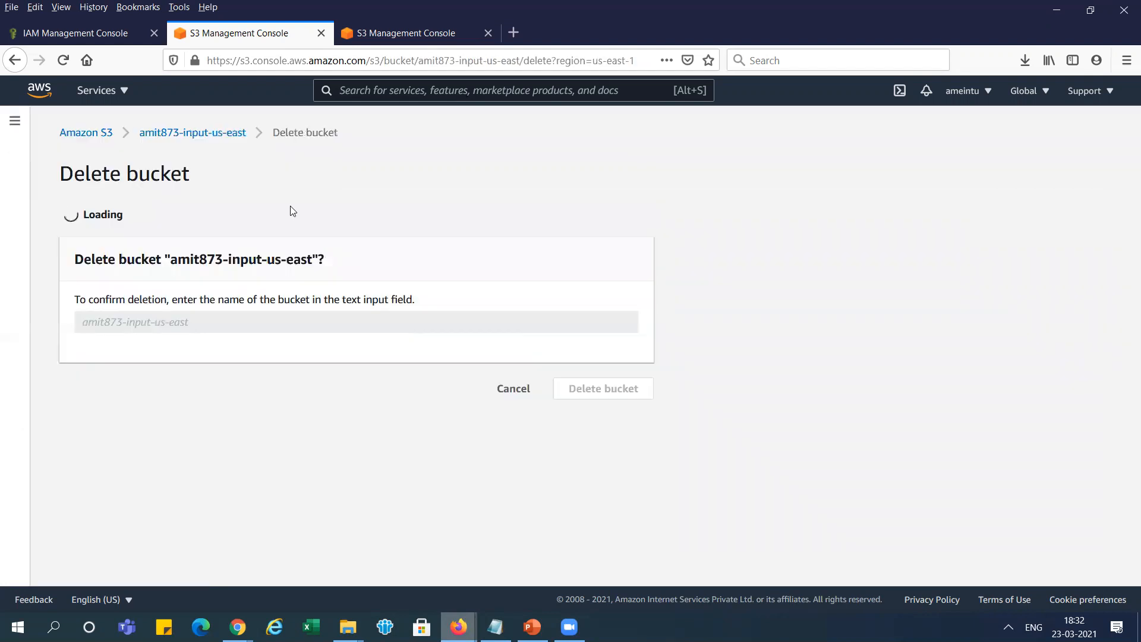
{"action": "left_click_drag", "start_coordinate": [171, 317], "coordinate": [314, 317]}
{"action": "key", "text": "ctrl+c"}
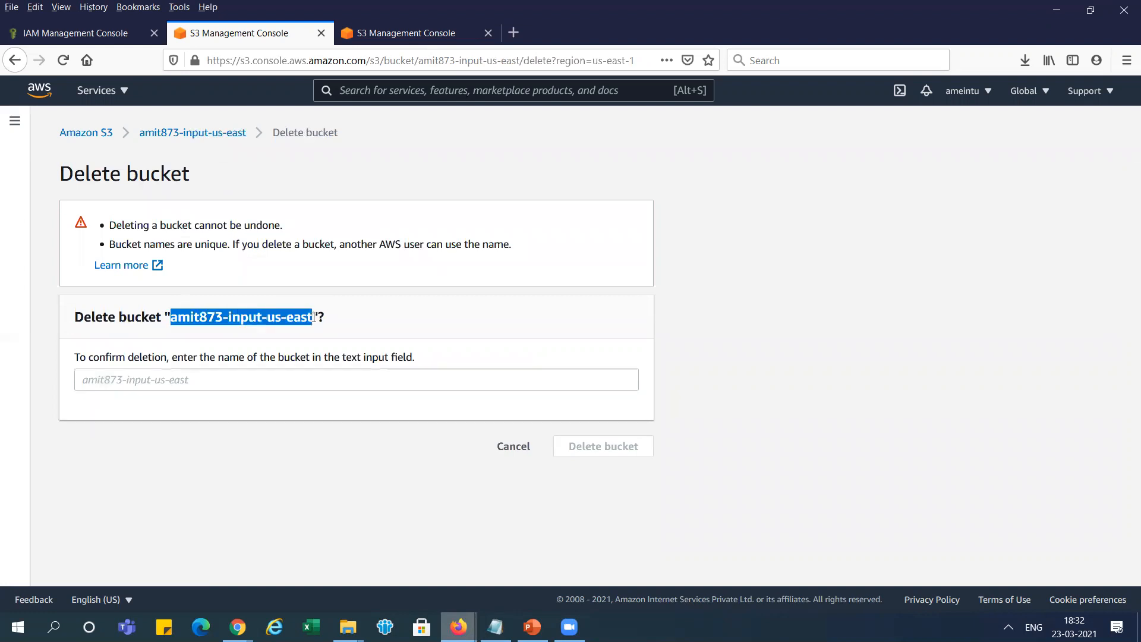
{"action": "left_click", "coordinate": [290, 377]}
{"action": "key", "text": "ctrl+v"}
{"action": "left_click", "coordinate": [599, 455]}
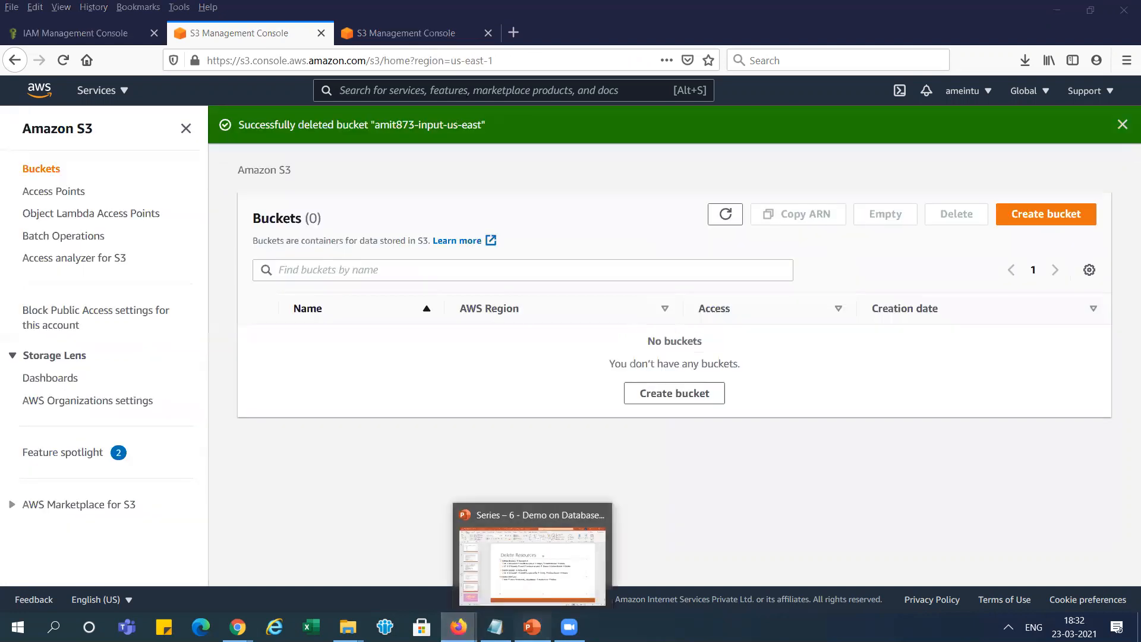
Step: Review the Delete IAM User line on the Delete Resources slide in PowerPoint, and check the refreshed IAM roles list in Chrome
{"action": "left_click", "coordinate": [535, 547]}
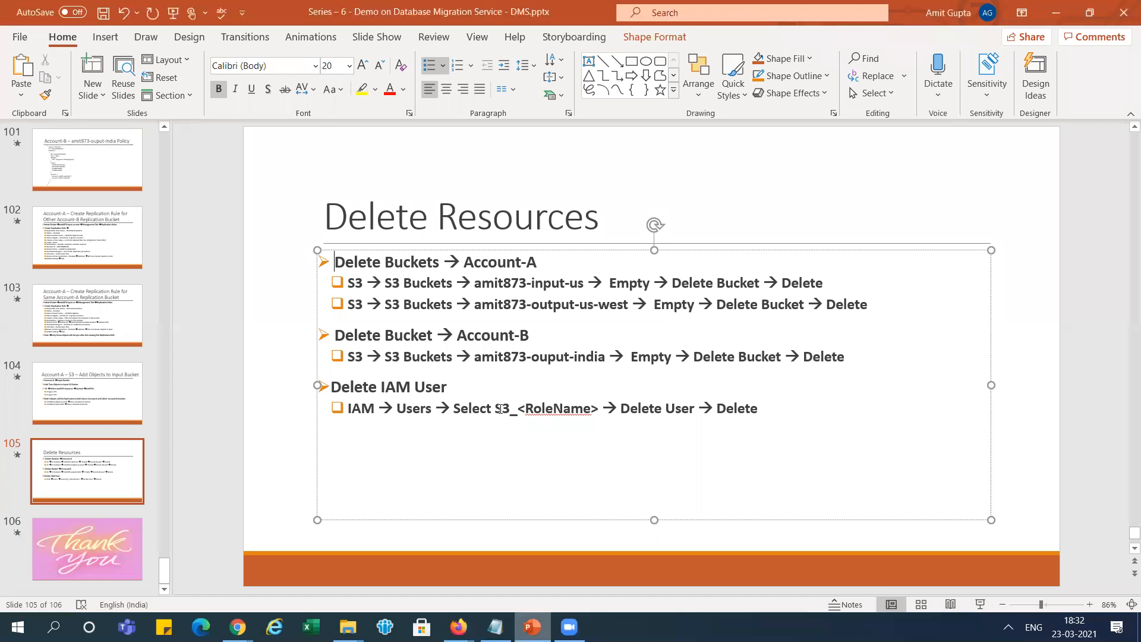
{"action": "left_click_drag", "start_coordinate": [467, 409], "coordinate": [590, 410]}
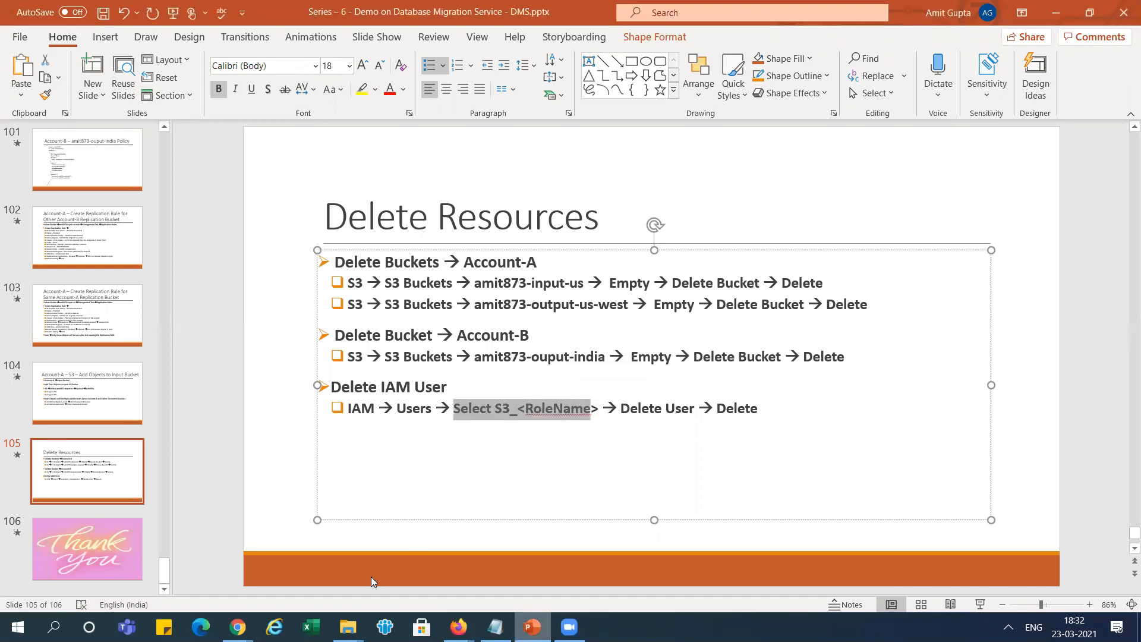
{"action": "mouse_move", "coordinate": [238, 627]}
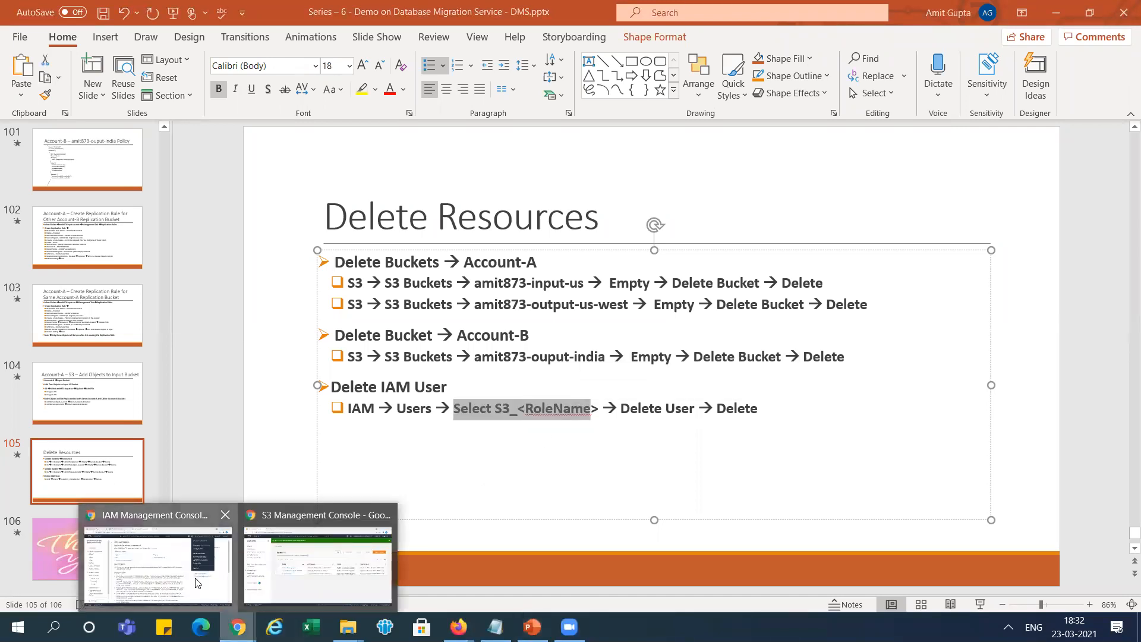
{"action": "left_click", "coordinate": [199, 581]}
{"action": "left_click", "coordinate": [49, 255]}
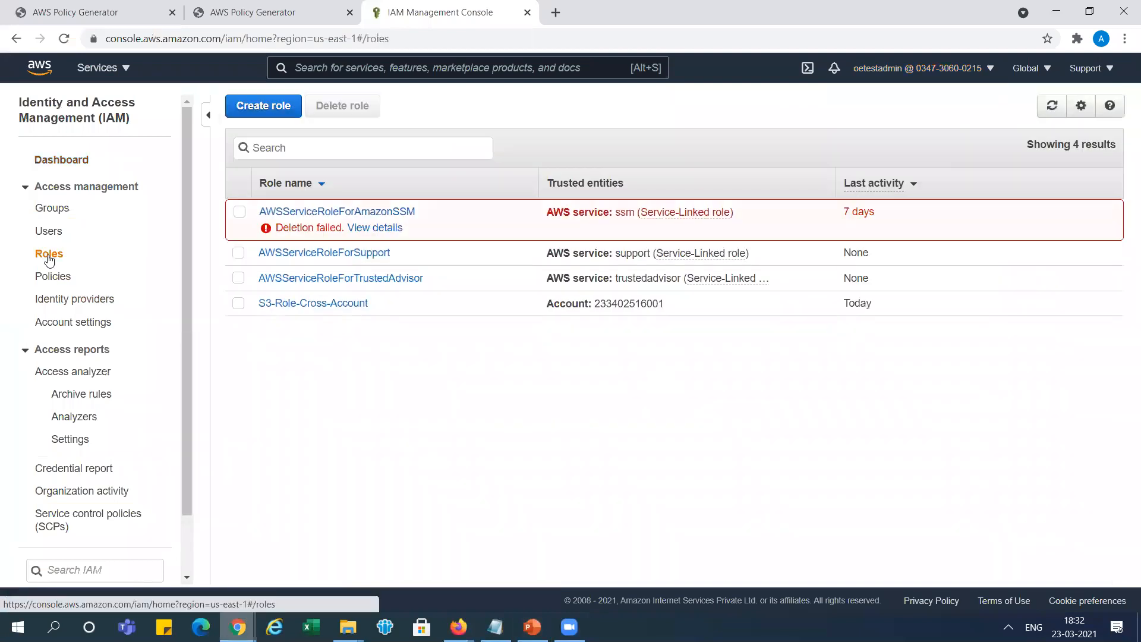
{"action": "left_click", "coordinate": [1048, 116]}
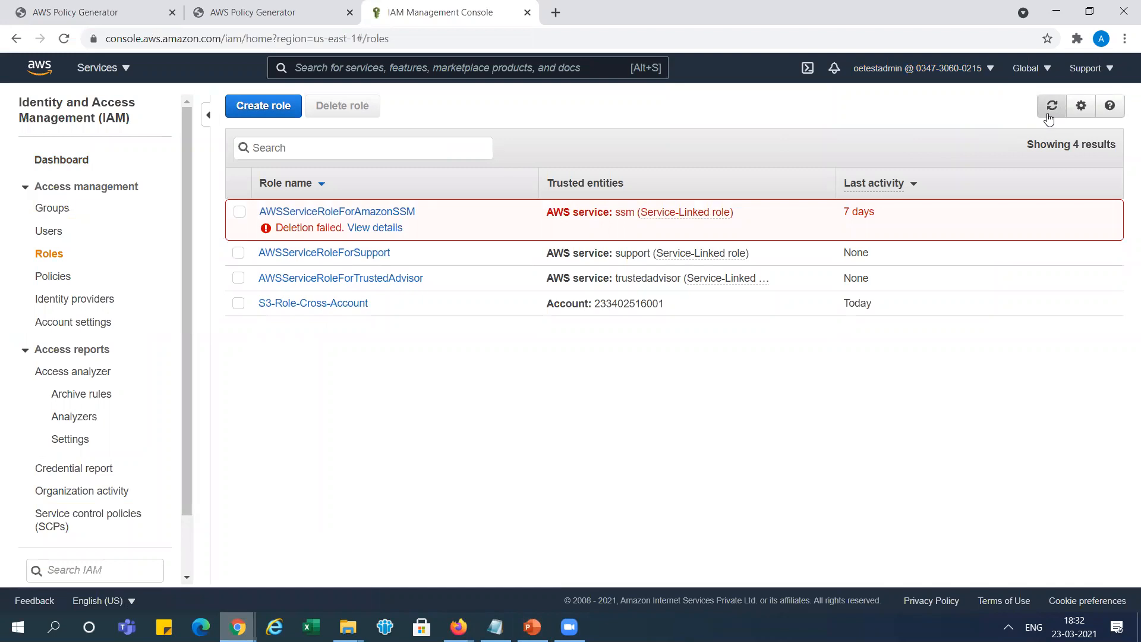
{"action": "left_click", "coordinate": [1050, 116]}
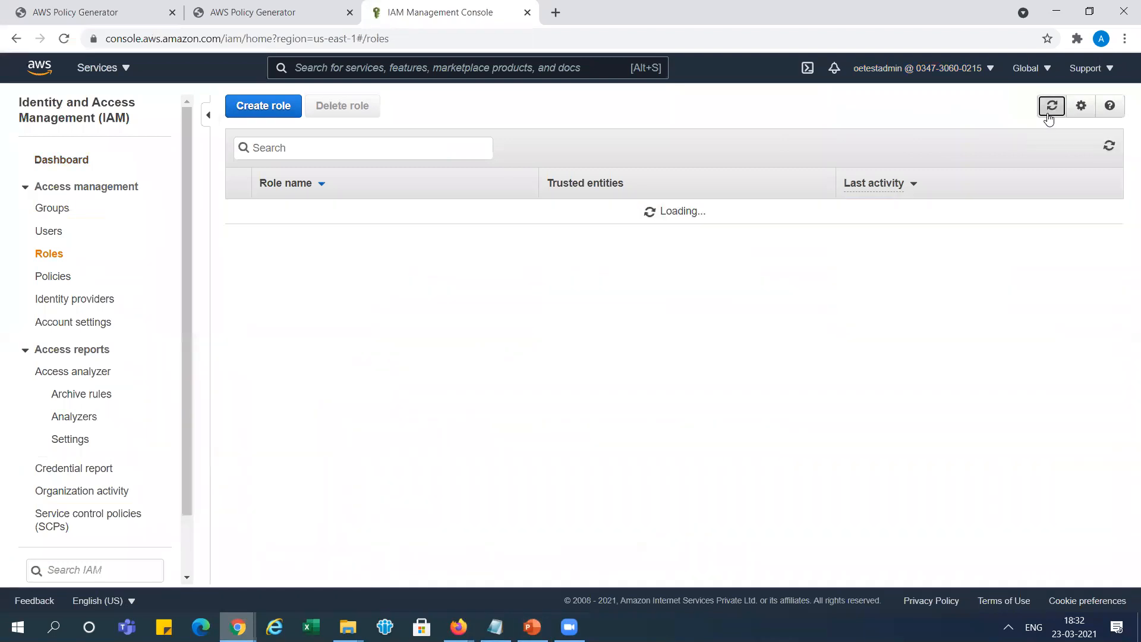
Step: In the Firefox IAM console, refresh the roles list and delete s3crr_role_for_amit873-input-us-east and s3crr_role_for_amit873-input-us-east_1
{"action": "mouse_move", "coordinate": [458, 625]}
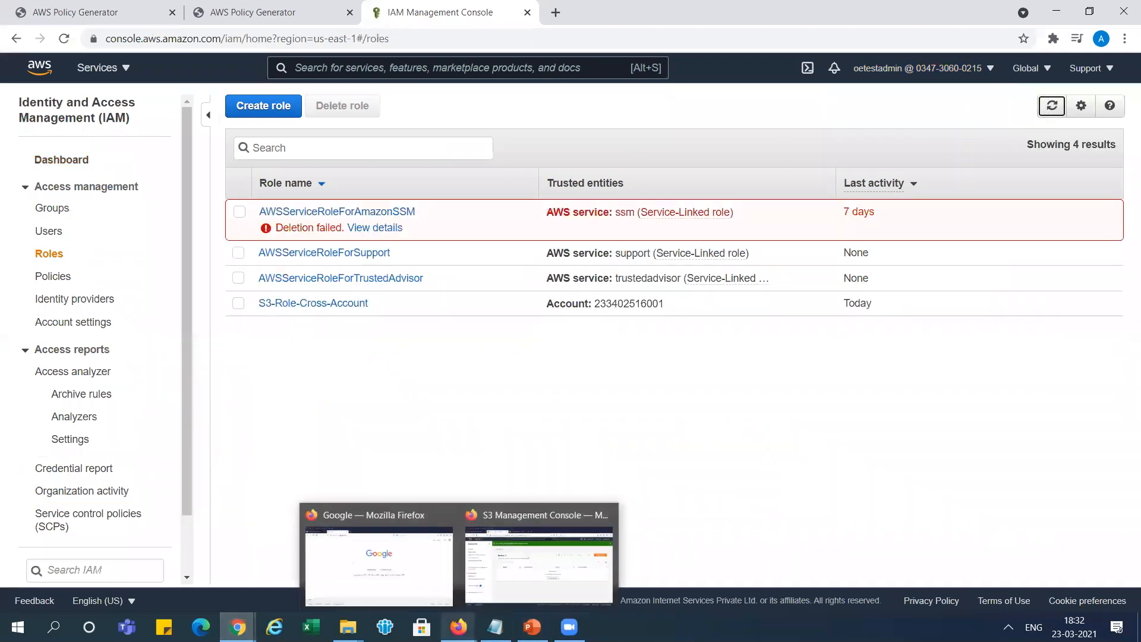
{"action": "left_click", "coordinate": [564, 561]}
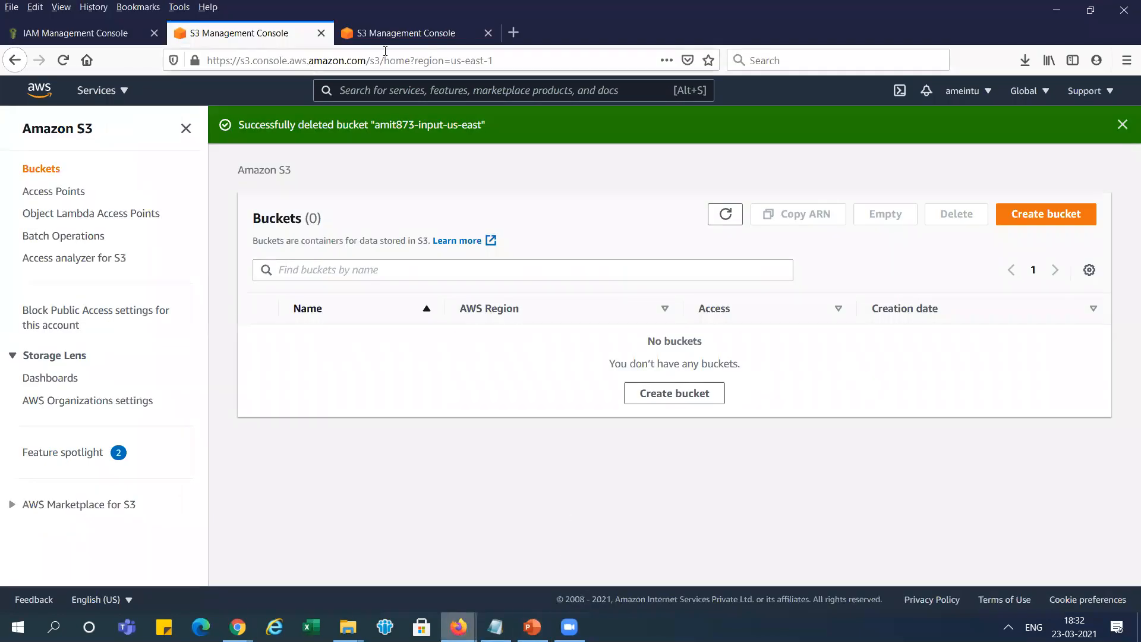
{"action": "left_click", "coordinate": [93, 38]}
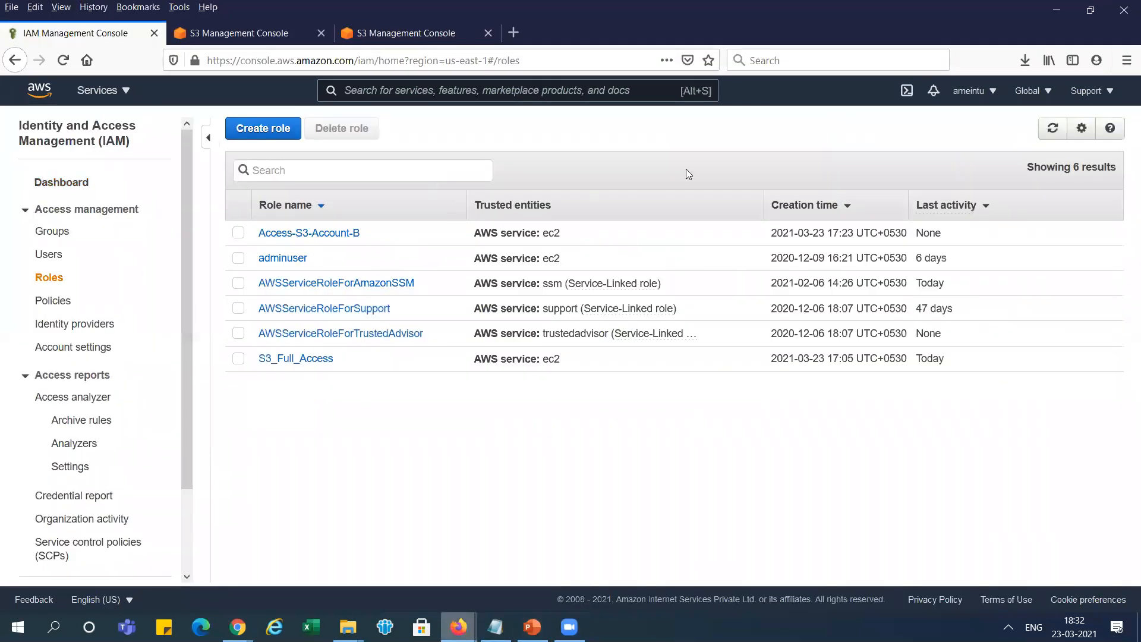
{"action": "left_click", "coordinate": [1051, 127]}
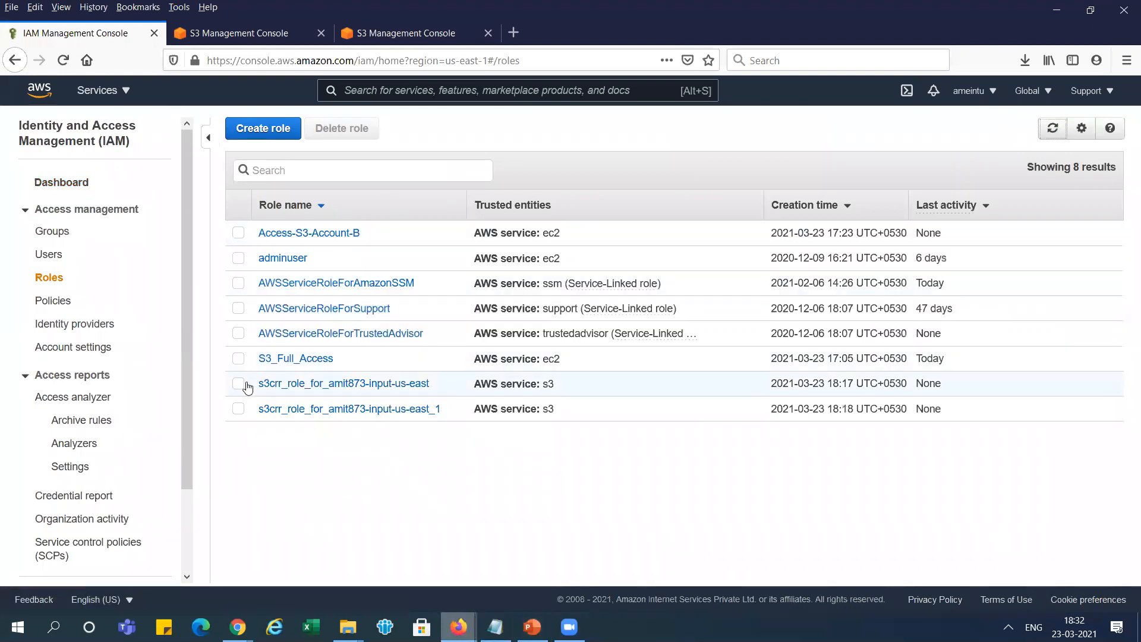
{"action": "left_click", "coordinate": [238, 385]}
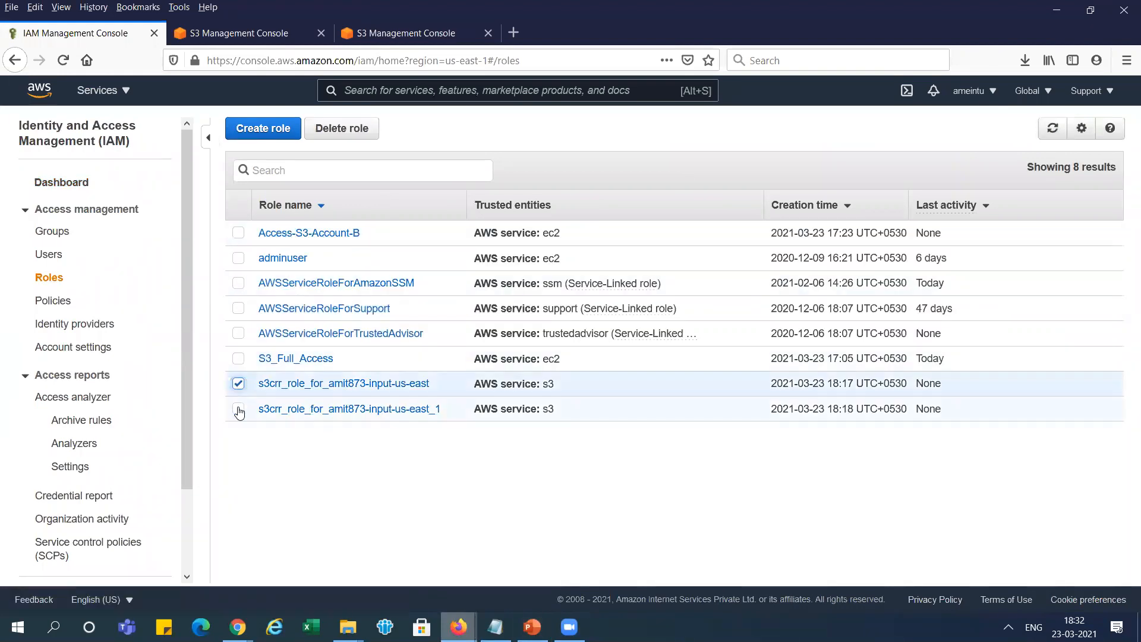
{"action": "left_click", "coordinate": [239, 408]}
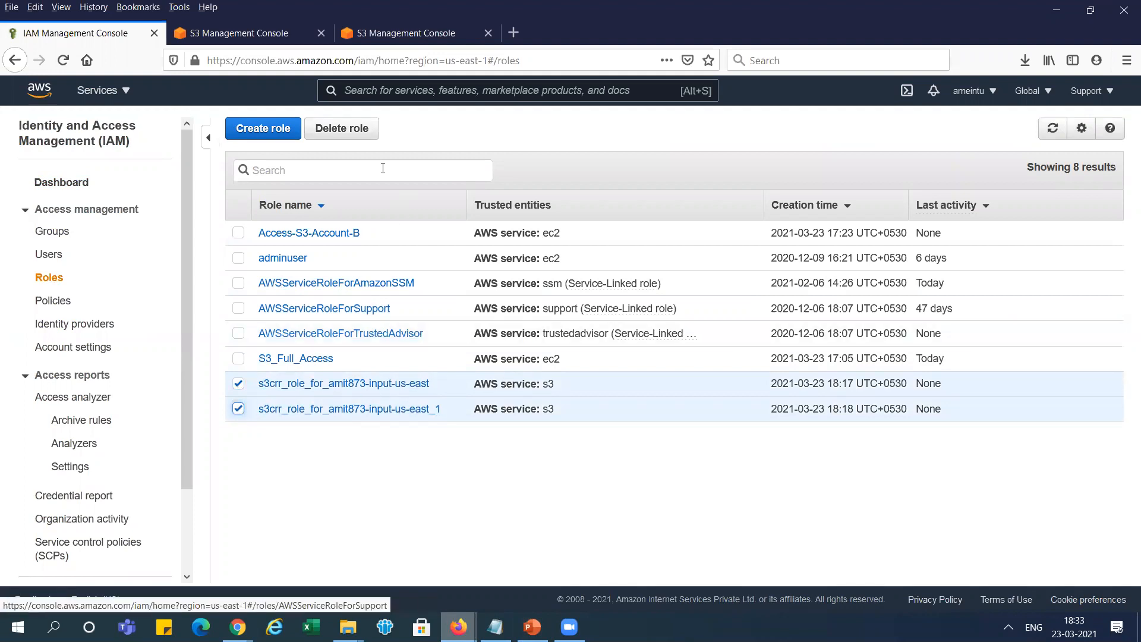
{"action": "left_click", "coordinate": [363, 132]}
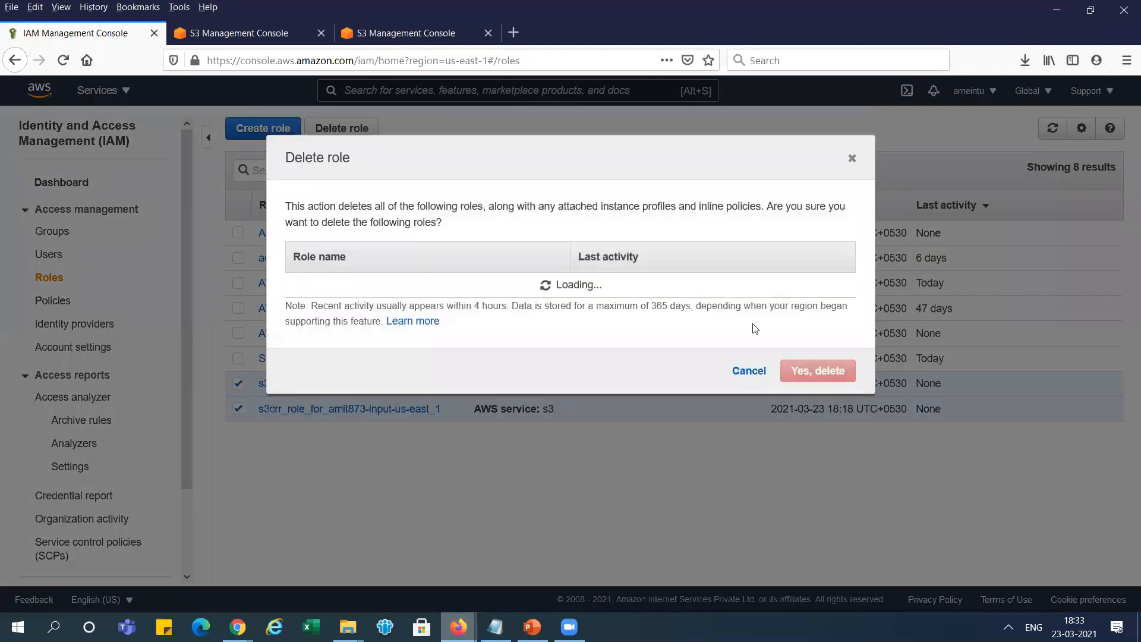
{"action": "left_click", "coordinate": [816, 403]}
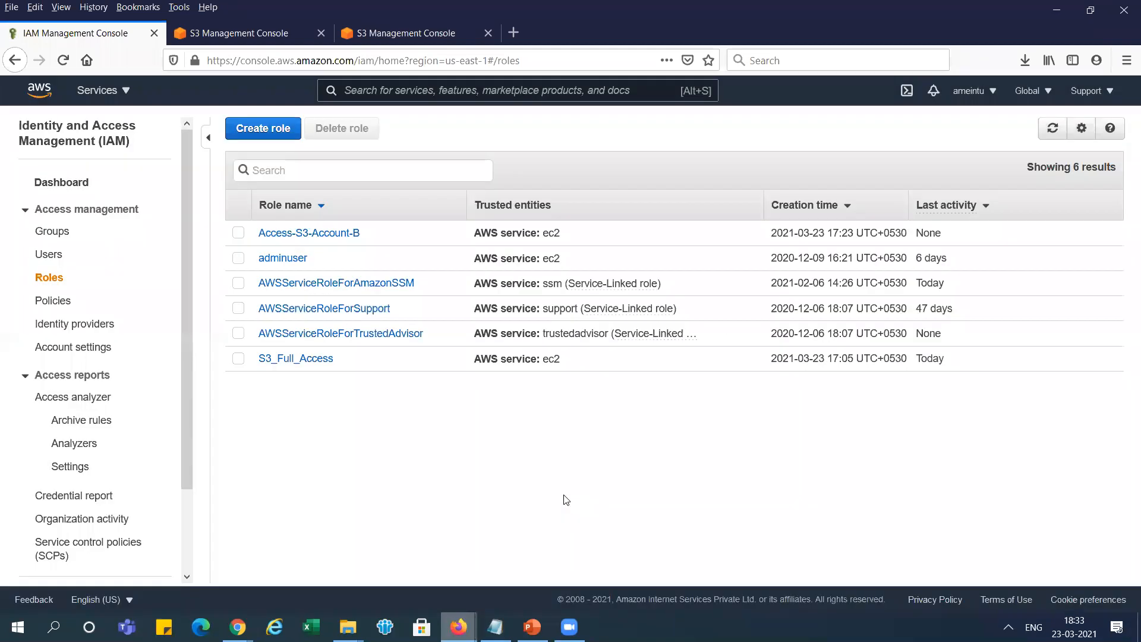
Step: Return to the PowerPoint presentation and show the closing "Thank you" slide 106
{"action": "key", "text": "alt+Tab"}
{"action": "key", "text": "alt+Tab"}
{"action": "left_click", "coordinate": [531, 627]}
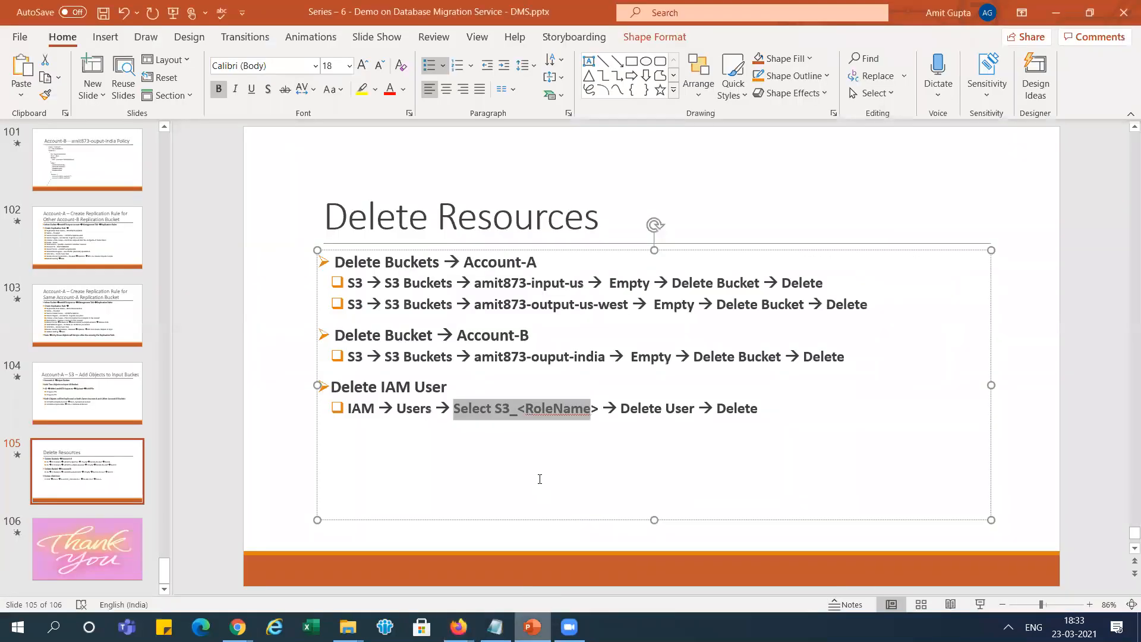
{"action": "left_click", "coordinate": [71, 563]}
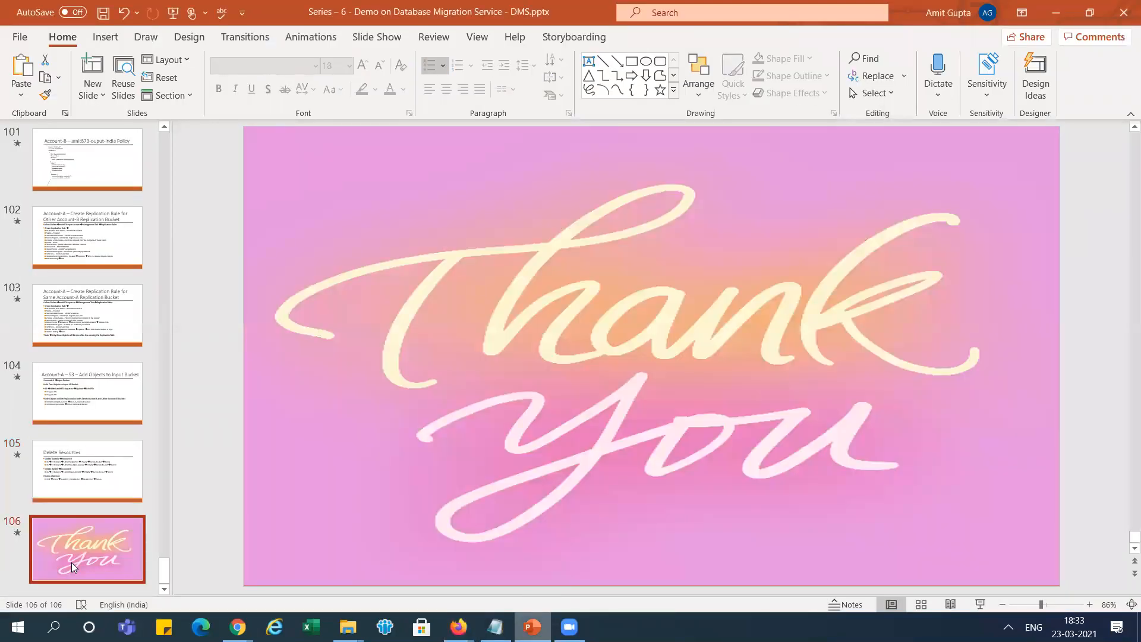